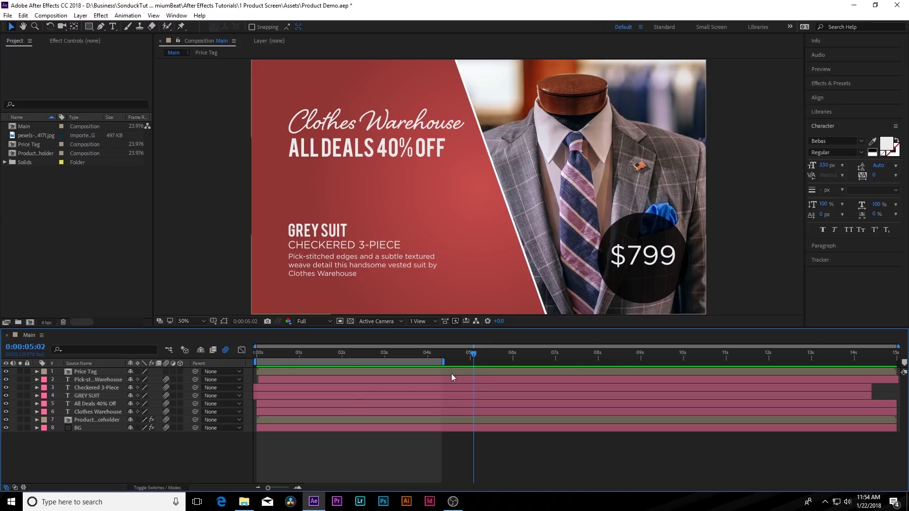
Switch to the Edge browser and look over the Vendor template page on RocketStock for reference
click(223, 502)
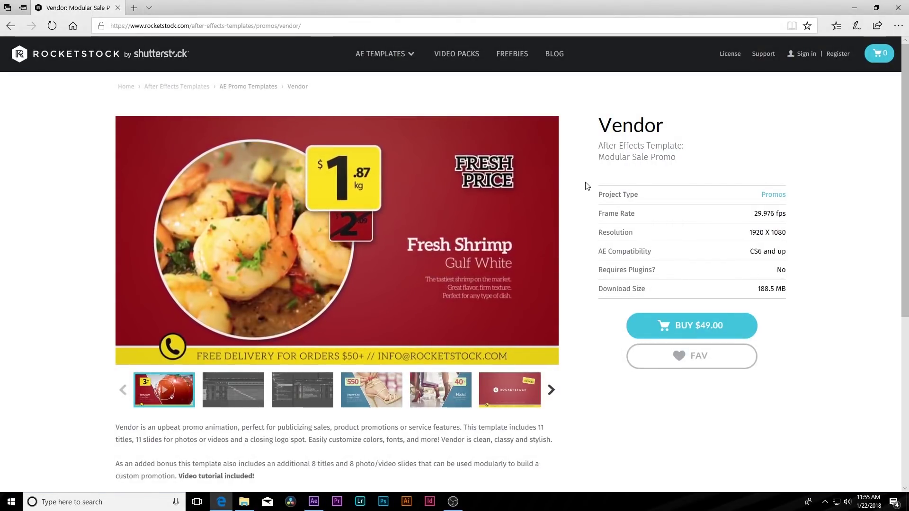
mouse_move(521, 212)
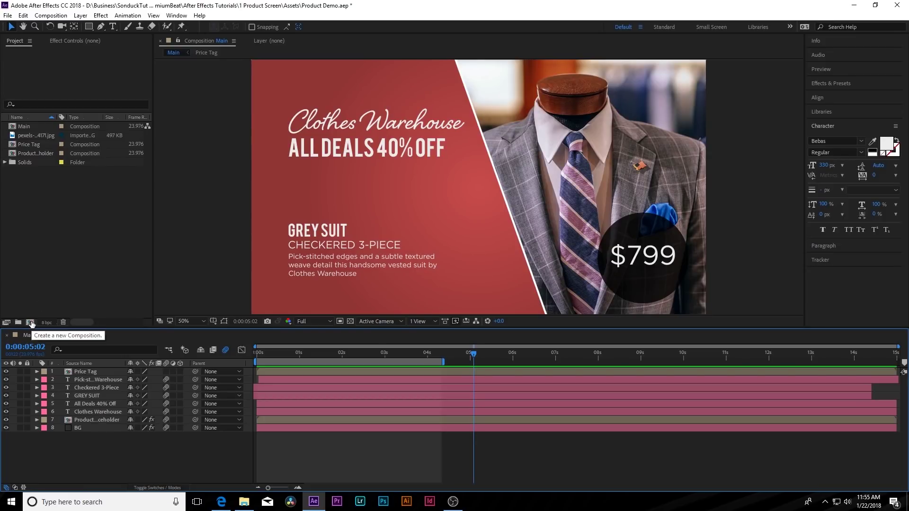
Switch to After Effects and create a 1920 × 1080 composition named TUT
click(31, 322)
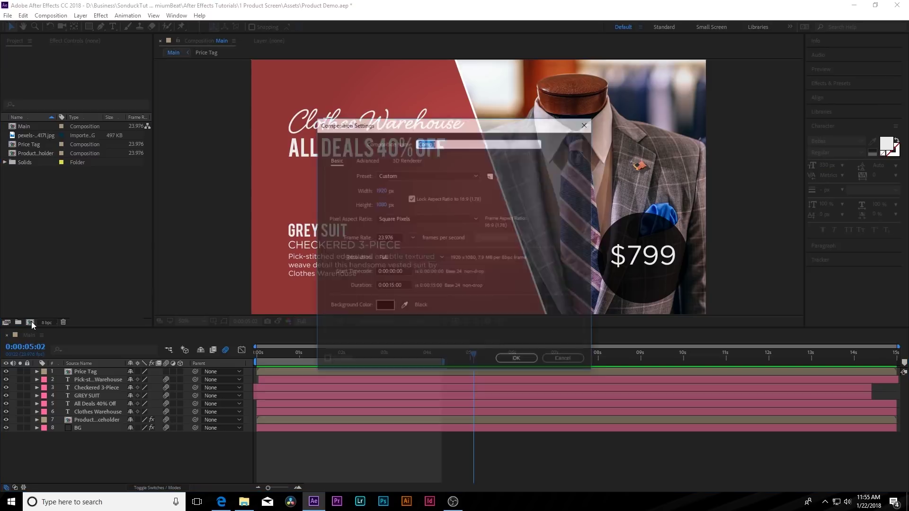
text(TUT)
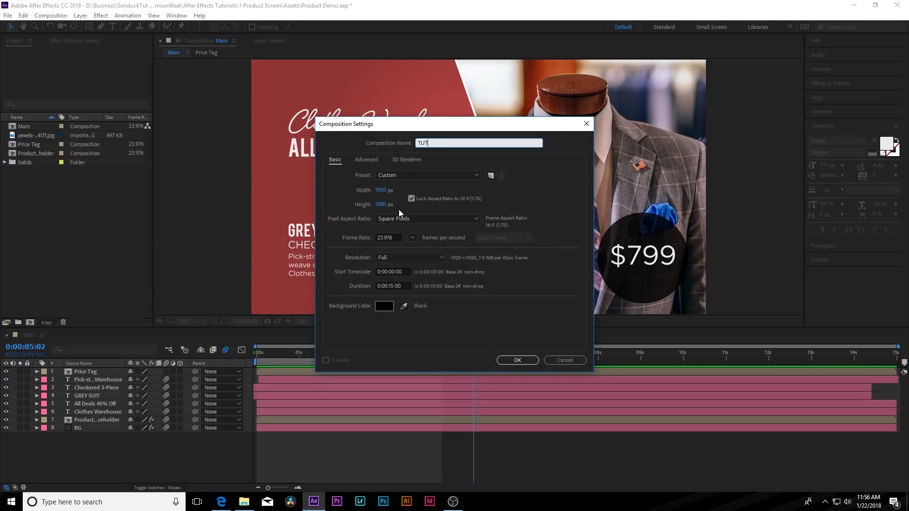
click(507, 358)
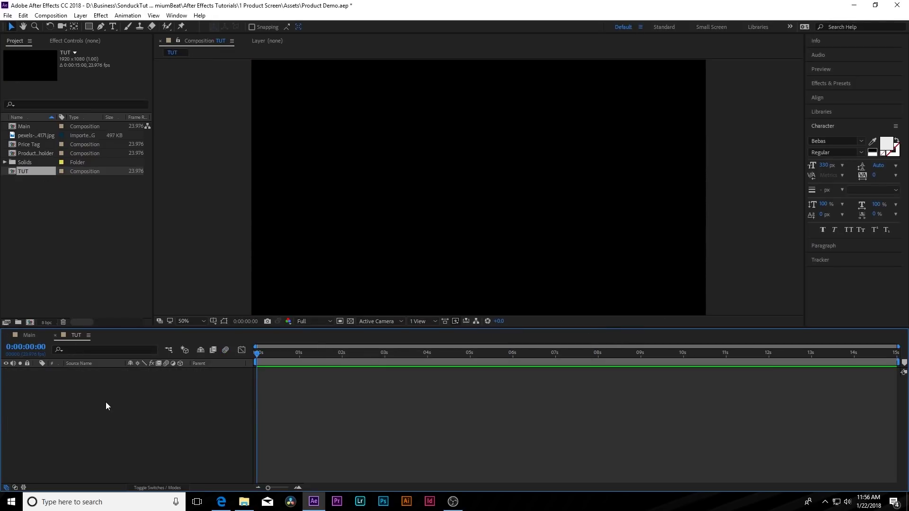
Add a full-frame solid layer named BG to the TUT composition
click(80, 16)
mouse_move(85, 30)
click(263, 37)
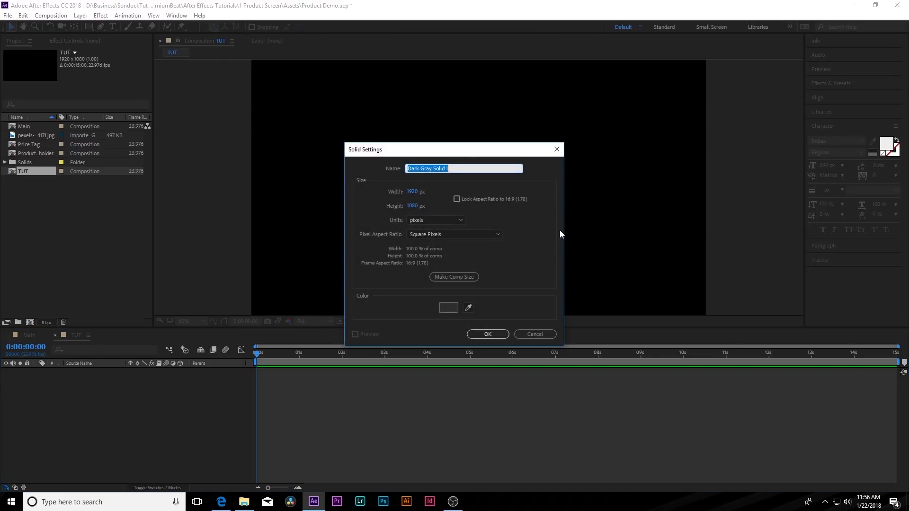
text(BG)
click(488, 333)
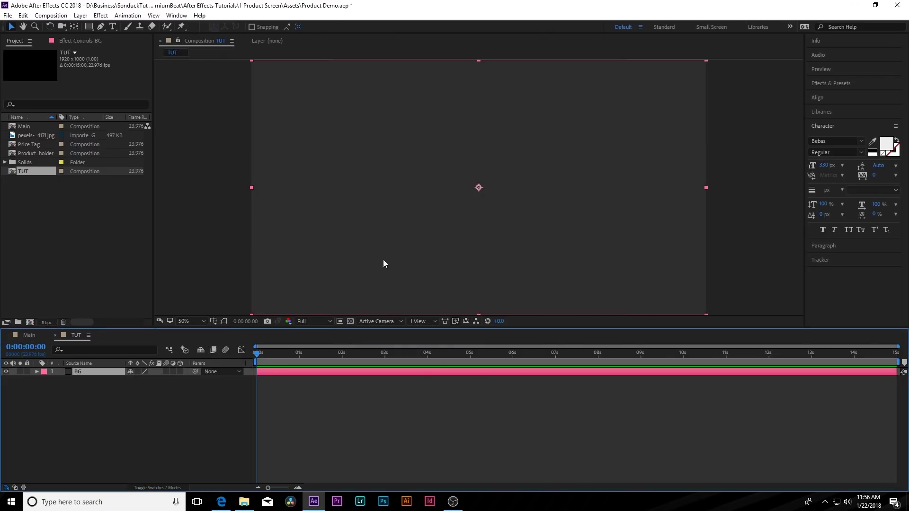
Apply a Gradient Ramp with the Radial Ramp shape to BG and place its start point at the frame's centre, about 956, 538
click(101, 15)
mouse_move(122, 144)
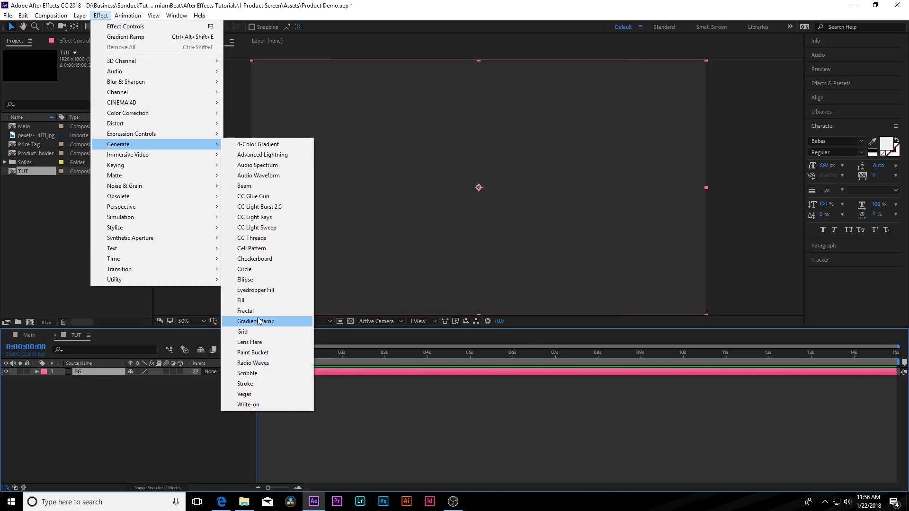
click(264, 322)
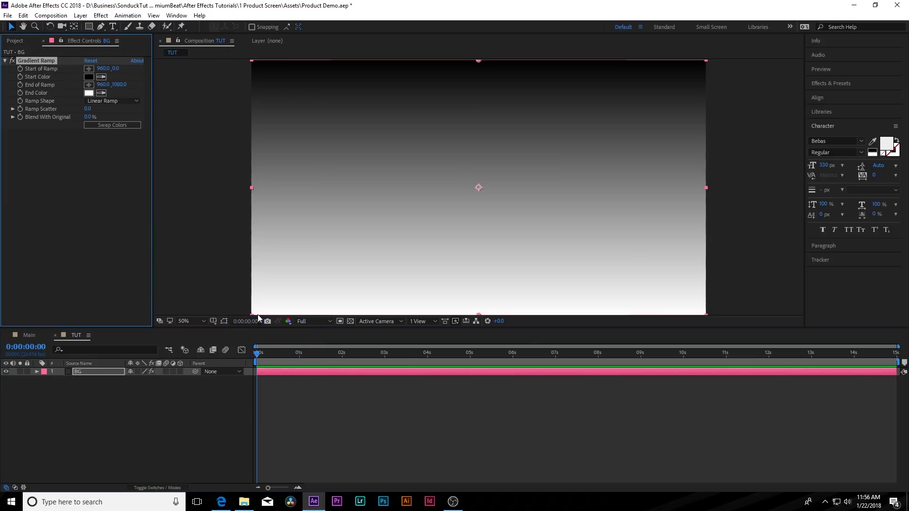
click(95, 101)
click(108, 121)
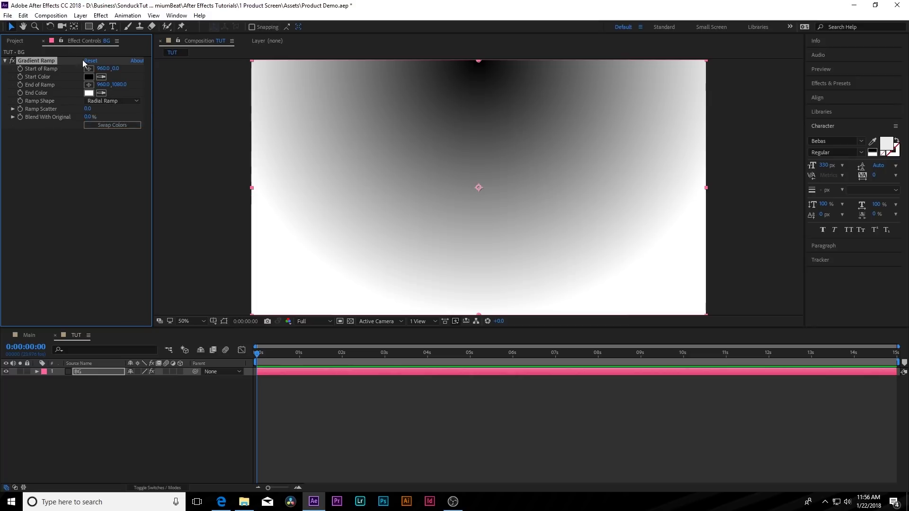
click(92, 70)
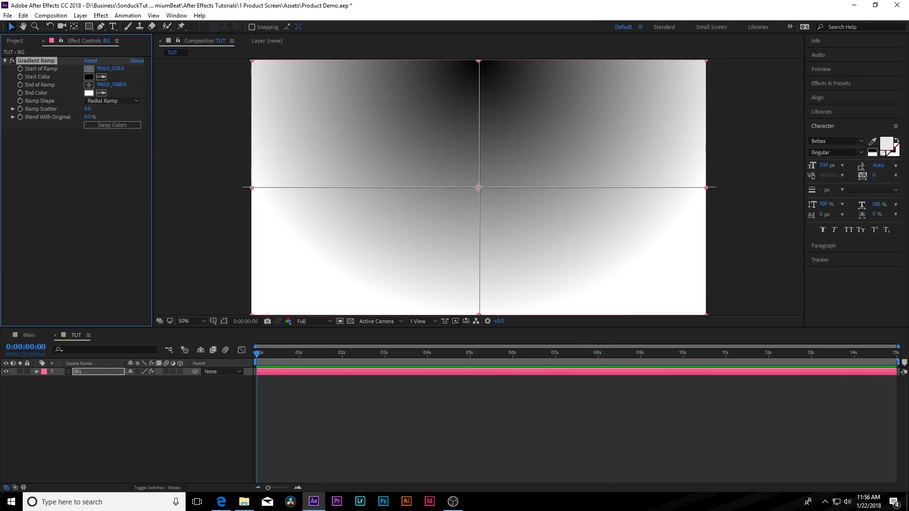
click(478, 187)
Set the ramp's start color to bright cyan 2BE4F5 and its end color to a darker teal
click(88, 77)
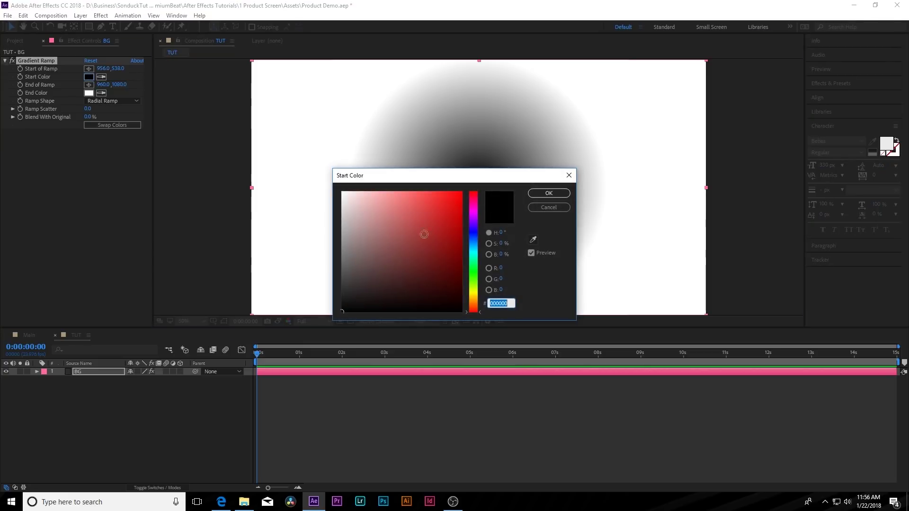
drag(476, 270, 475, 252)
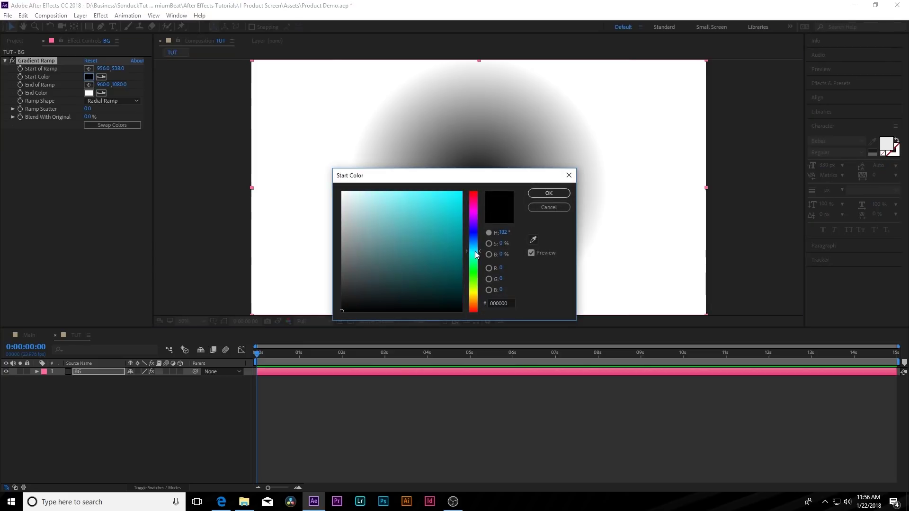
click(440, 196)
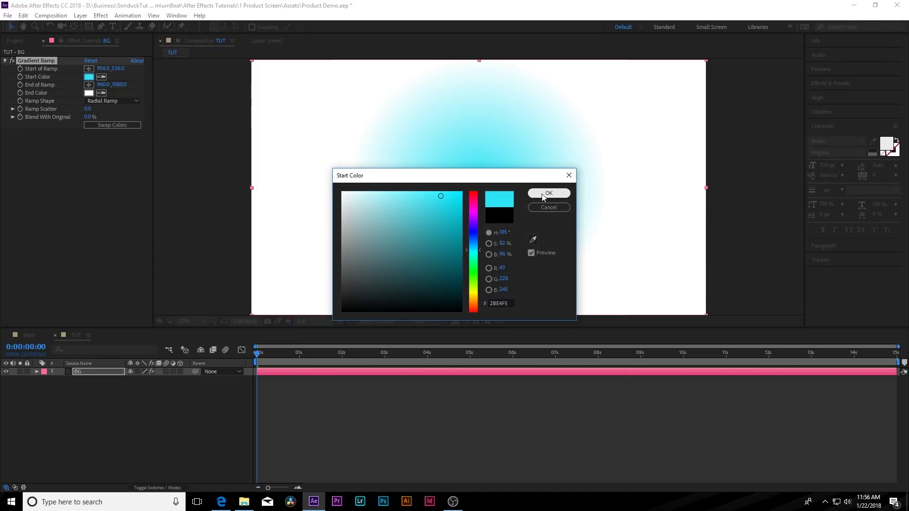
click(547, 194)
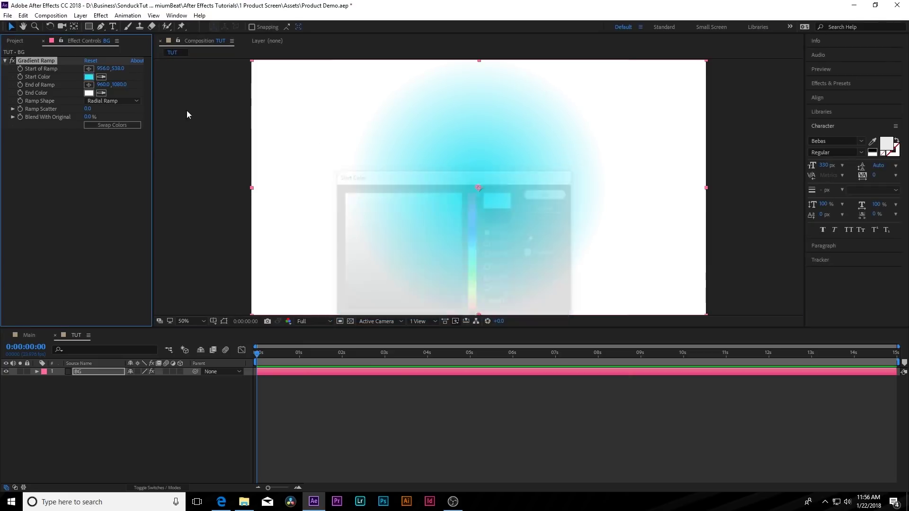
click(92, 78)
click(89, 94)
click(457, 212)
key(Return)
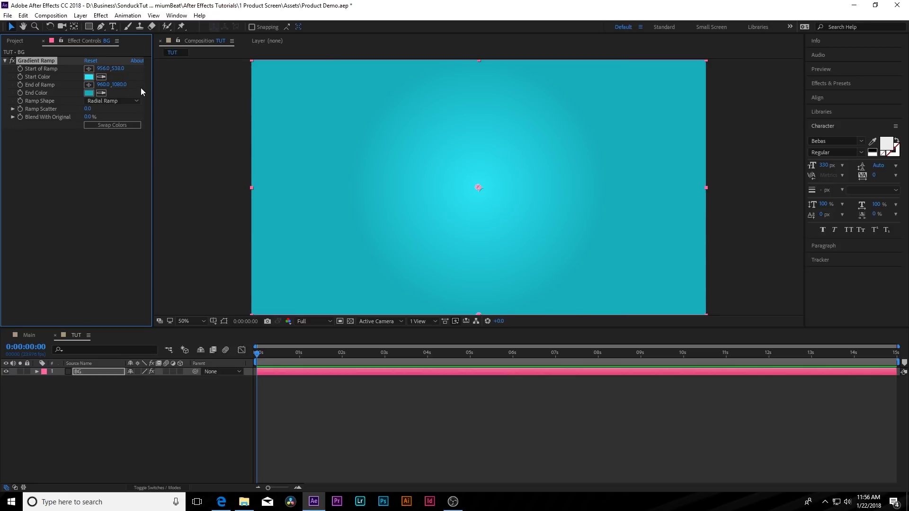
Widen the gradient by moving the ramp's end point well below the frame, and raise its ramp scatter
drag(122, 89, 285, 96)
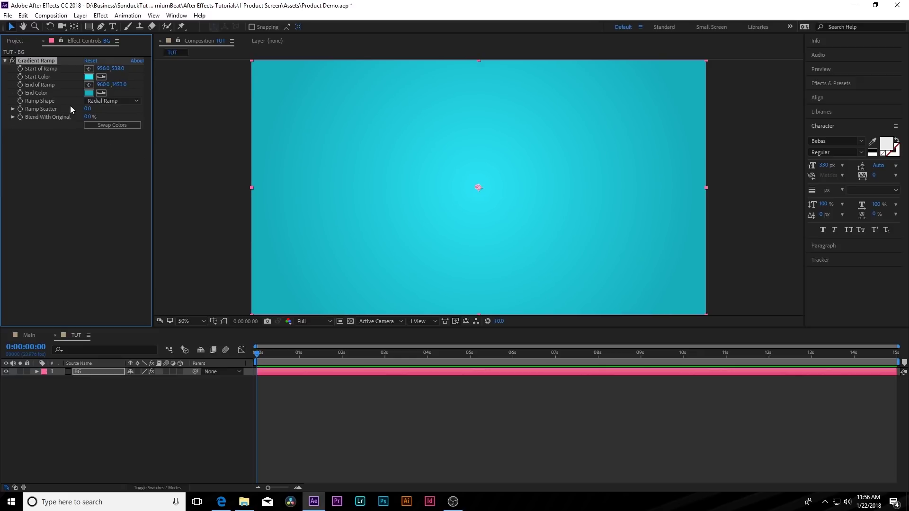
drag(87, 109, 209, 116)
click(4, 60)
click(121, 433)
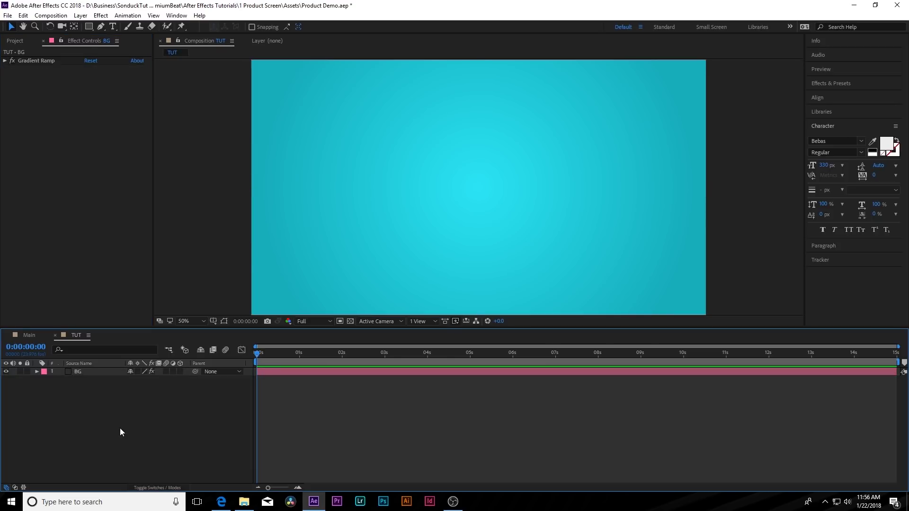
Preview the pexels-photo-404171.jpg suit photo and add it to the TUT composition above BG
click(16, 41)
double_click(21, 135)
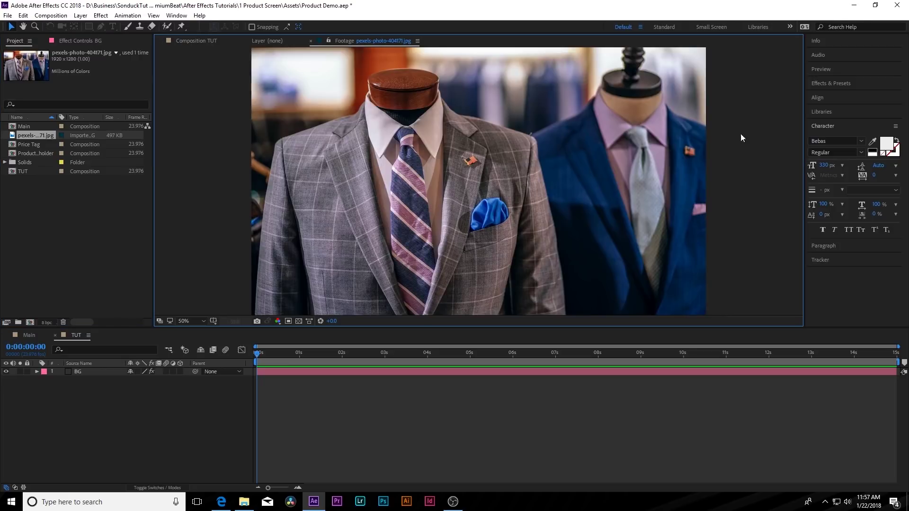
click(191, 41)
drag(29, 136, 95, 369)
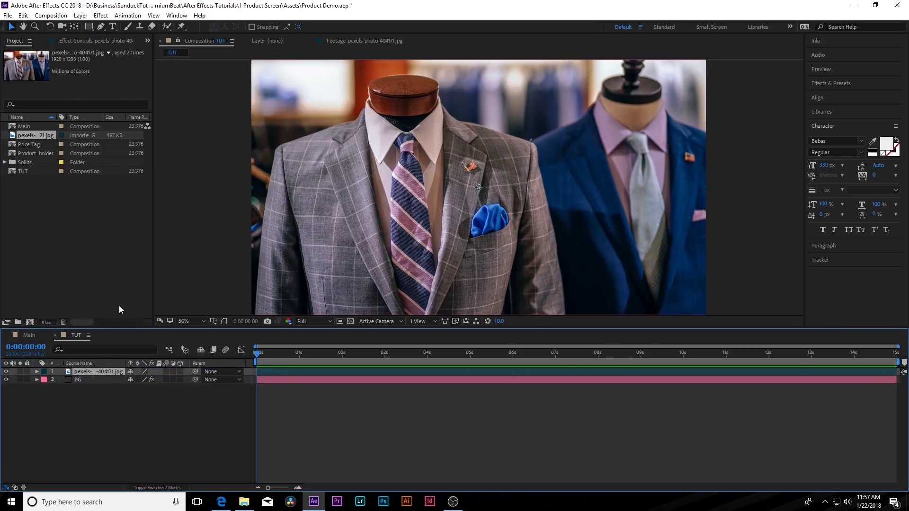
Pre-compose the suit photo as Product 1, moving all attributes into the new composition
click(81, 15)
click(106, 380)
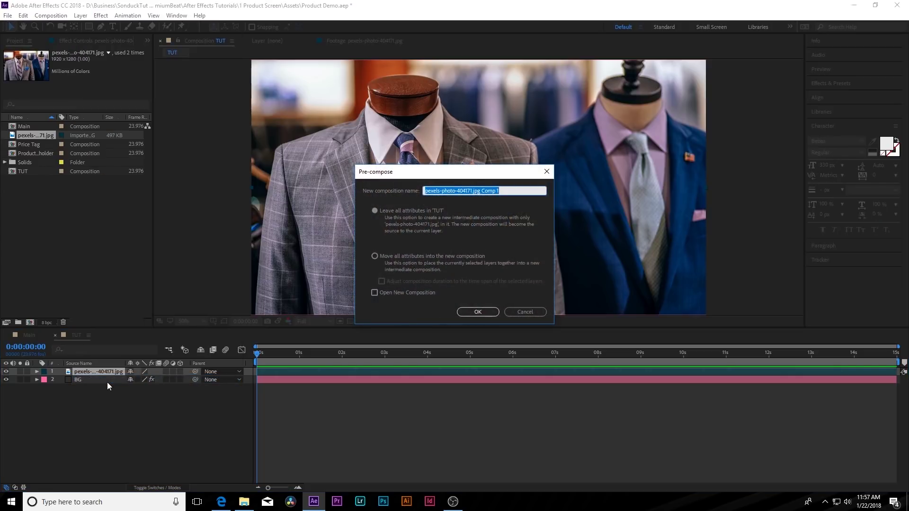
text(Product)
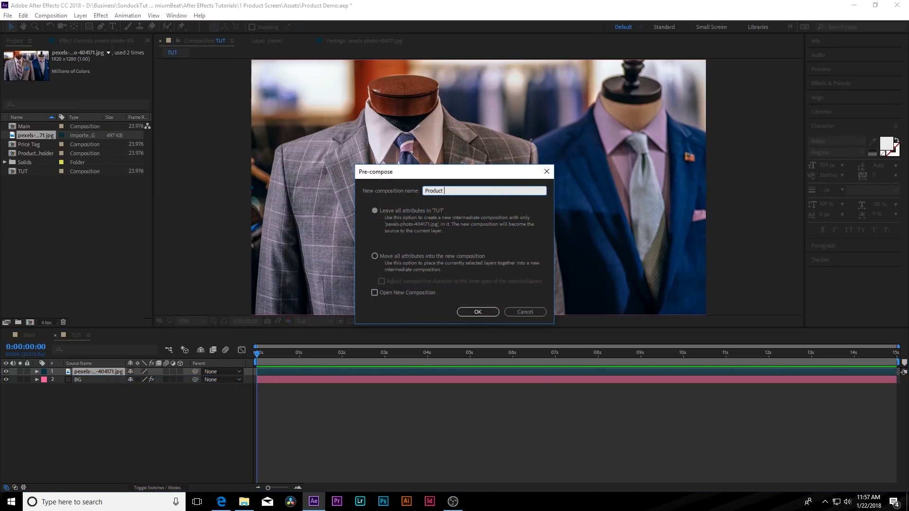
click(433, 256)
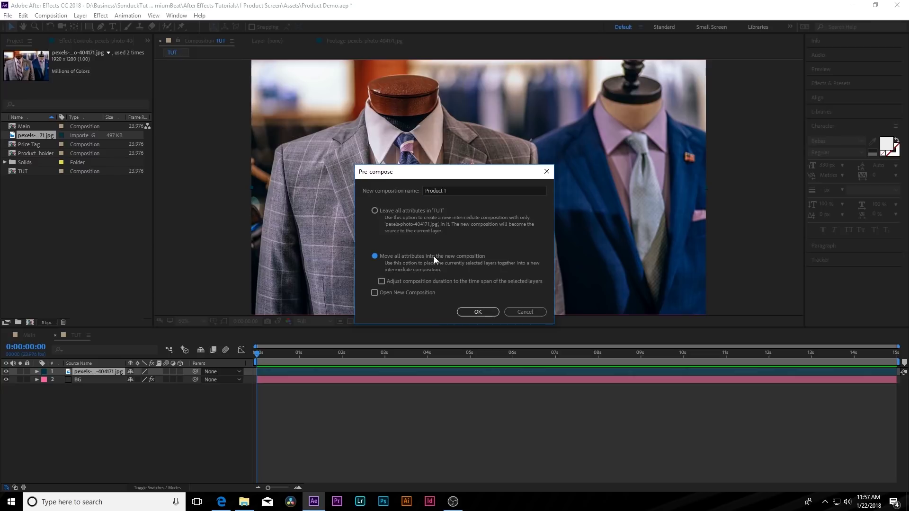
click(489, 312)
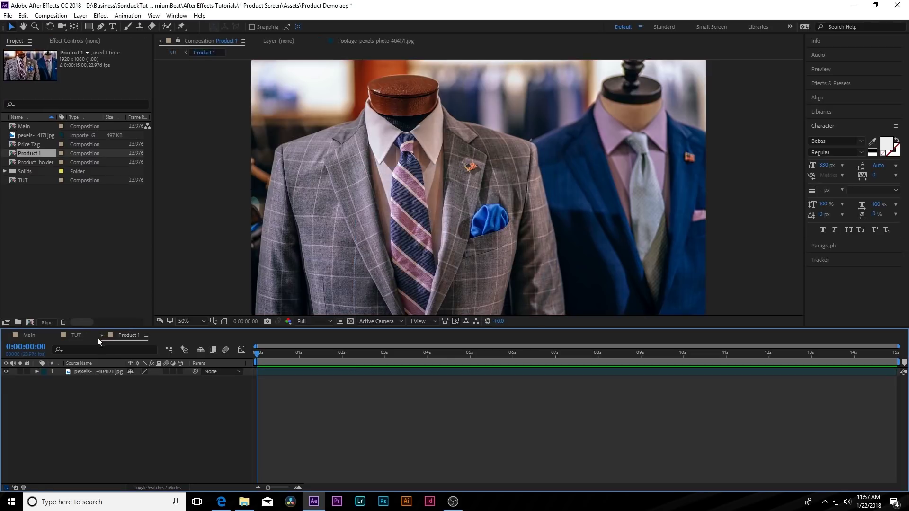
In TUT, shift the Product 1 layer to the right so the background shows across the left third of the frame
double_click(89, 371)
click(101, 334)
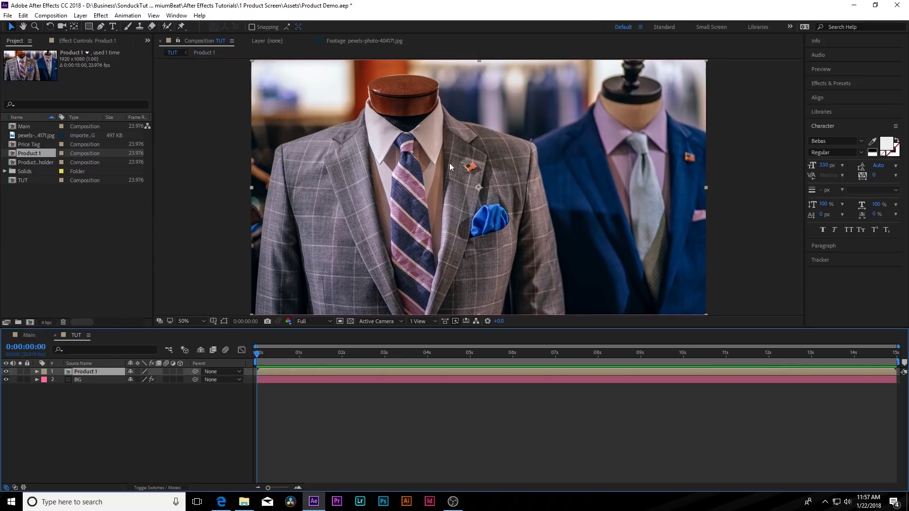
drag(397, 209, 546, 214)
click(104, 363)
Draw a closed four-point Pen mask on Product 1 with a slanted left edge, extending past the frame on the other sides
click(100, 27)
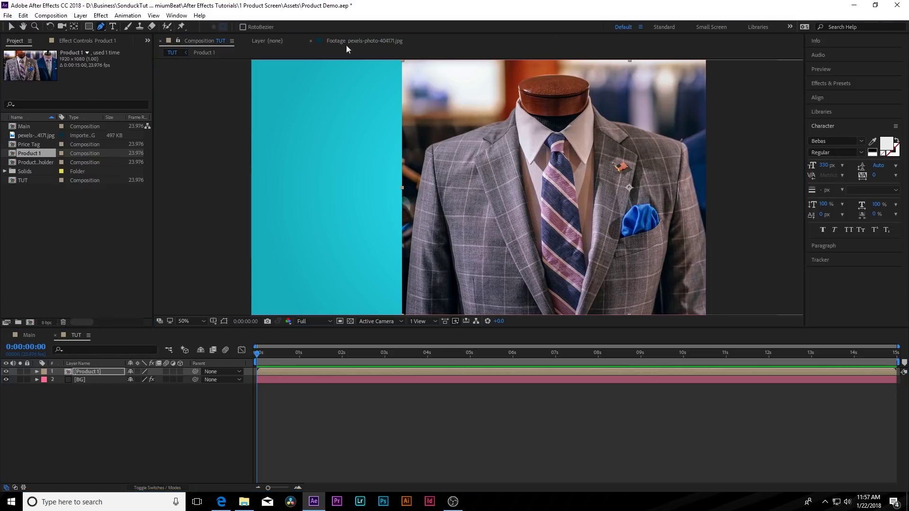
key(comma)
click(449, 112)
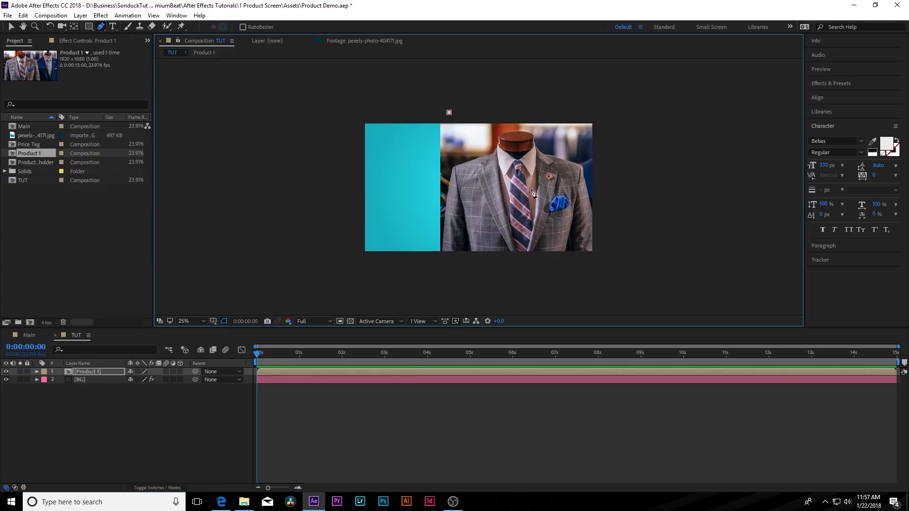
click(553, 278)
click(686, 277)
click(639, 93)
click(449, 112)
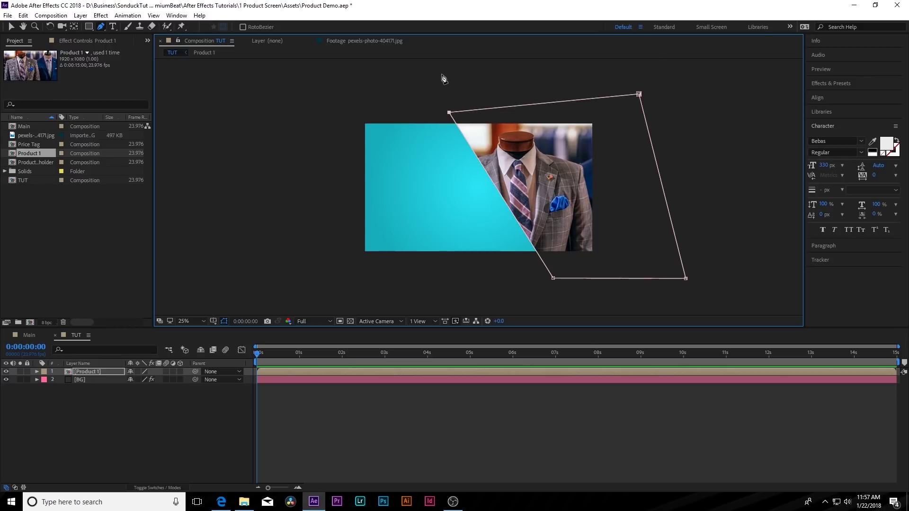
click(11, 26)
click(150, 428)
scroll(668, 206, up, 2)
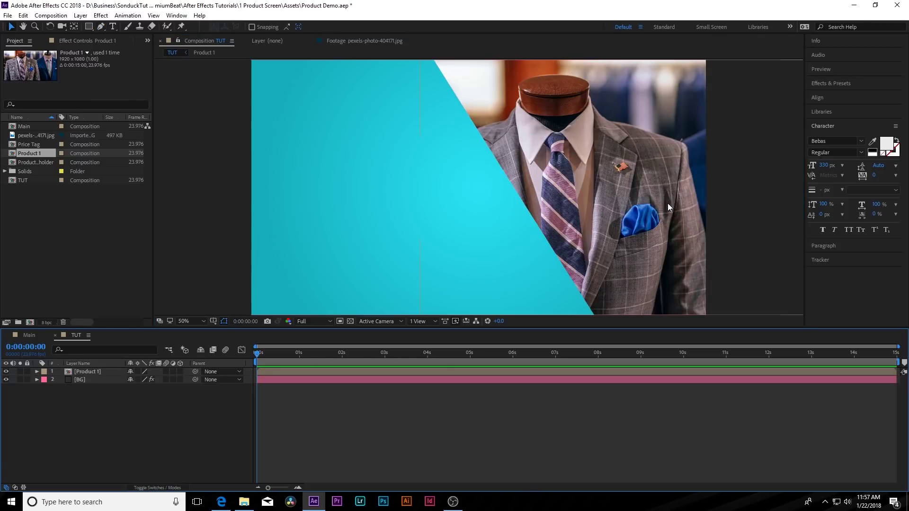
Inside the Product 1 composition, shift the photo slightly right so the grey suit sits well within the slanted mask in TUT
double_click(87, 372)
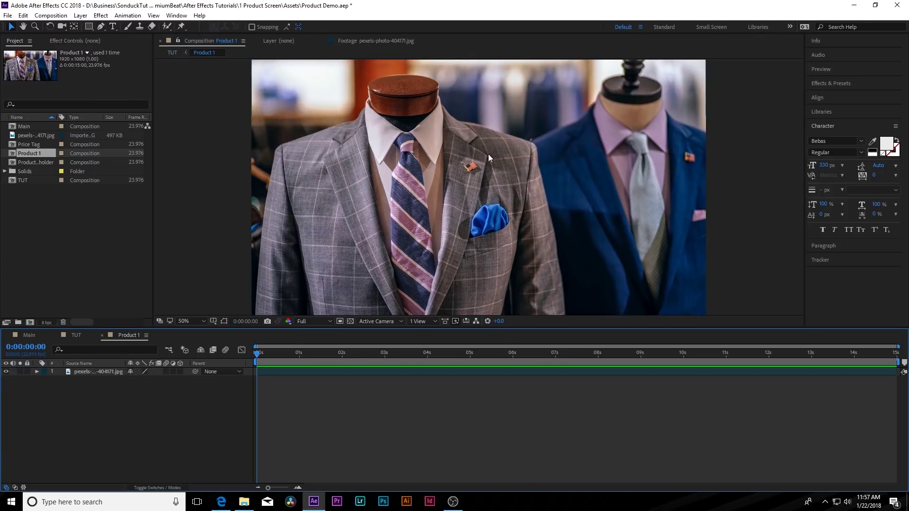
drag(370, 189, 427, 189)
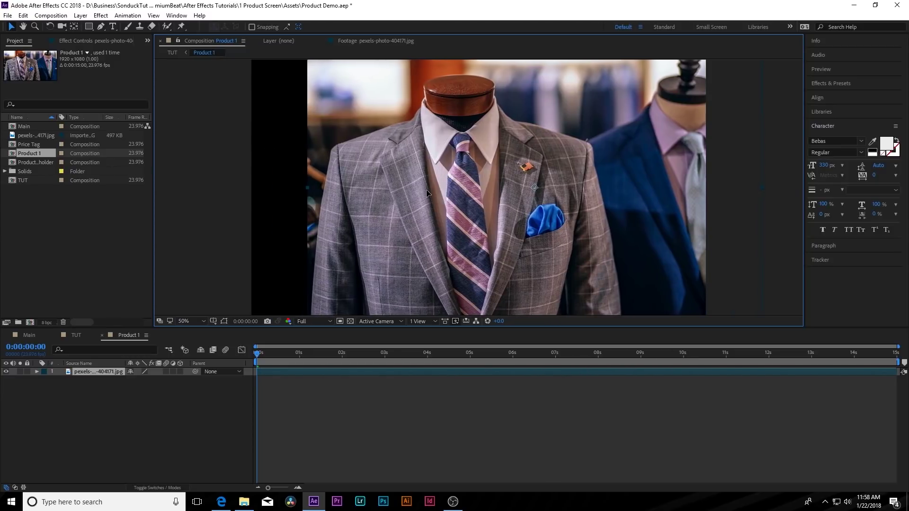
click(74, 335)
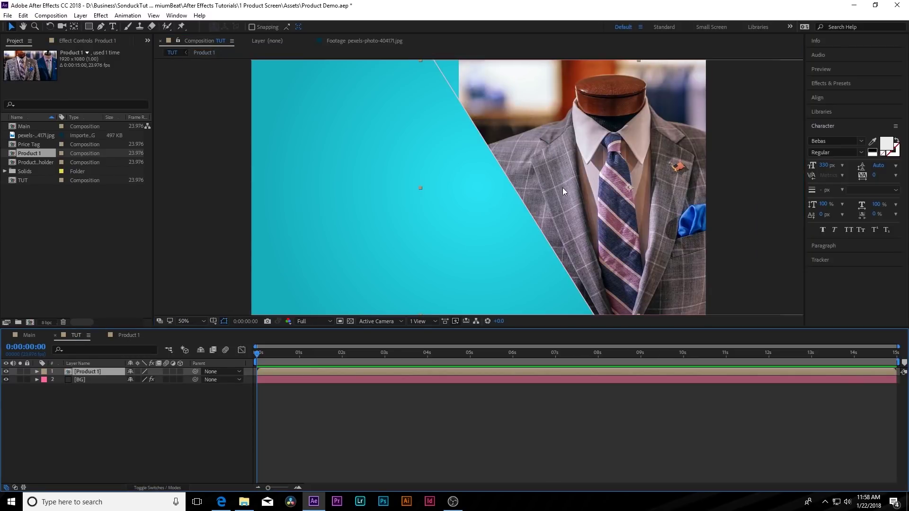
click(124, 335)
drag(598, 153, 571, 153)
click(76, 335)
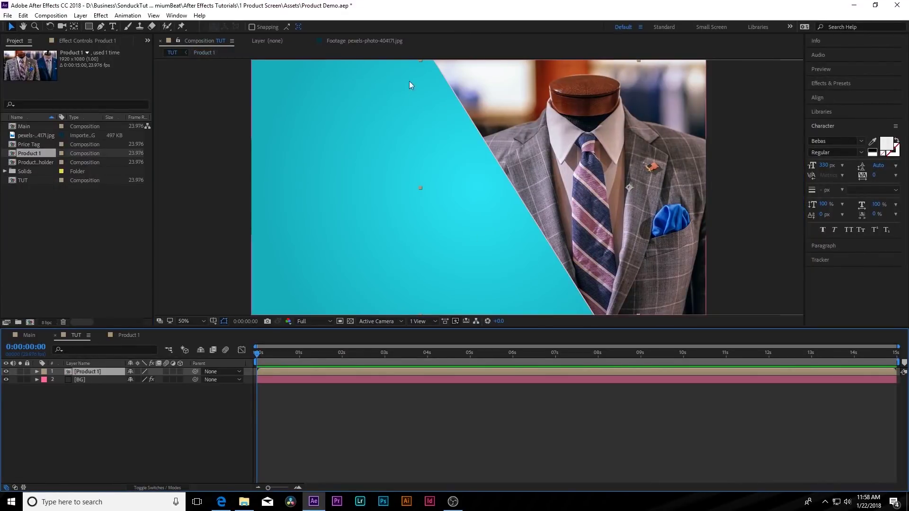
Apply a Stroke effect along Mask 1 of the Product 1 layer and hide the mask outlines in the viewer
click(113, 447)
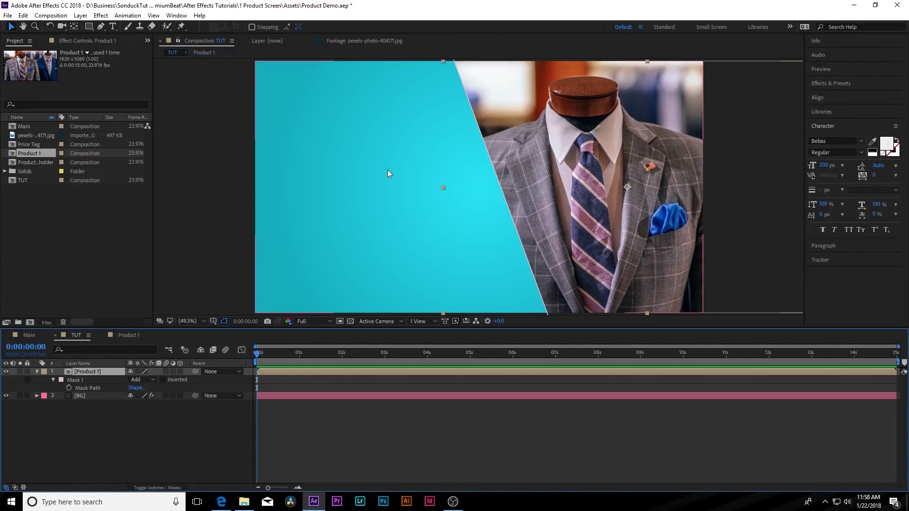
click(100, 15)
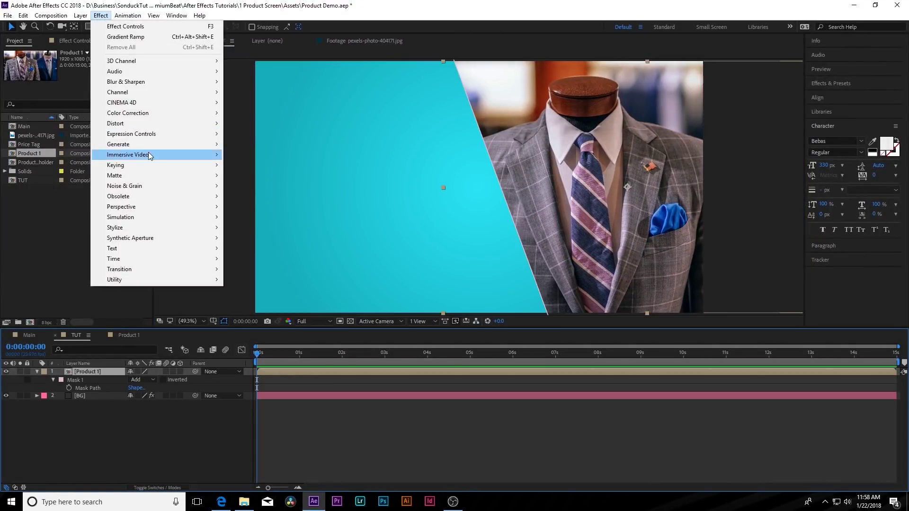
mouse_move(128, 149)
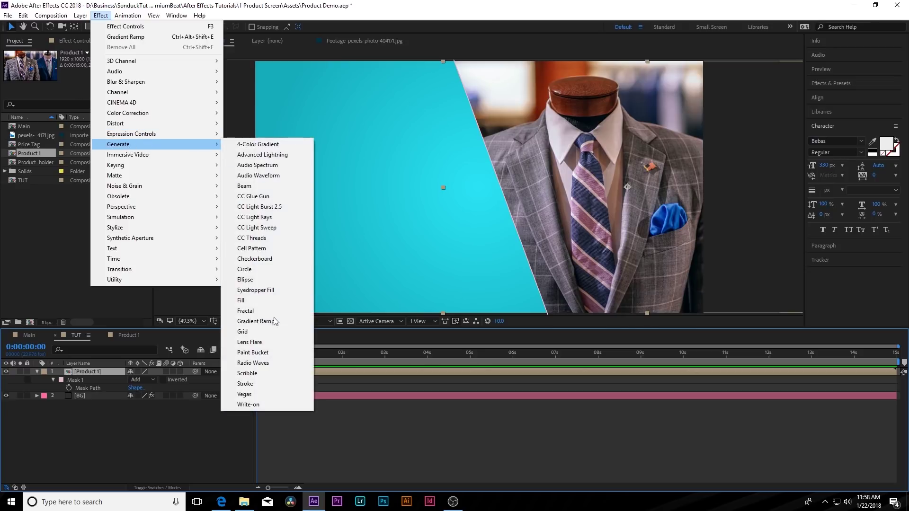
click(245, 383)
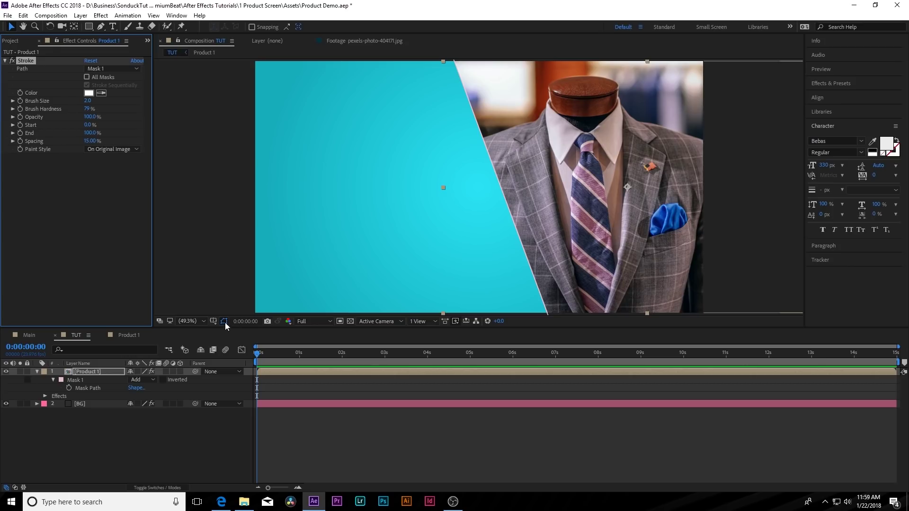
click(224, 321)
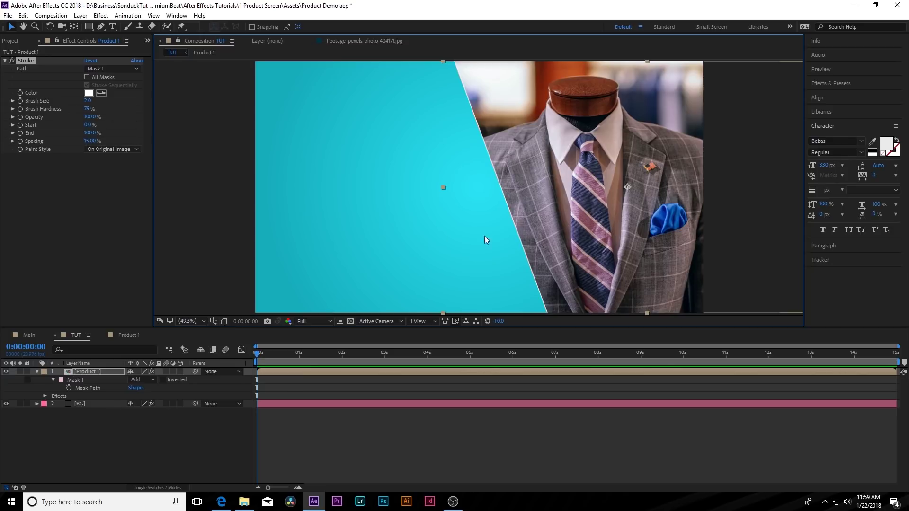
Set the Product 1 stroke's brush size to 5 and its brush hardness to 100%
click(88, 100)
text(5)
key(Return)
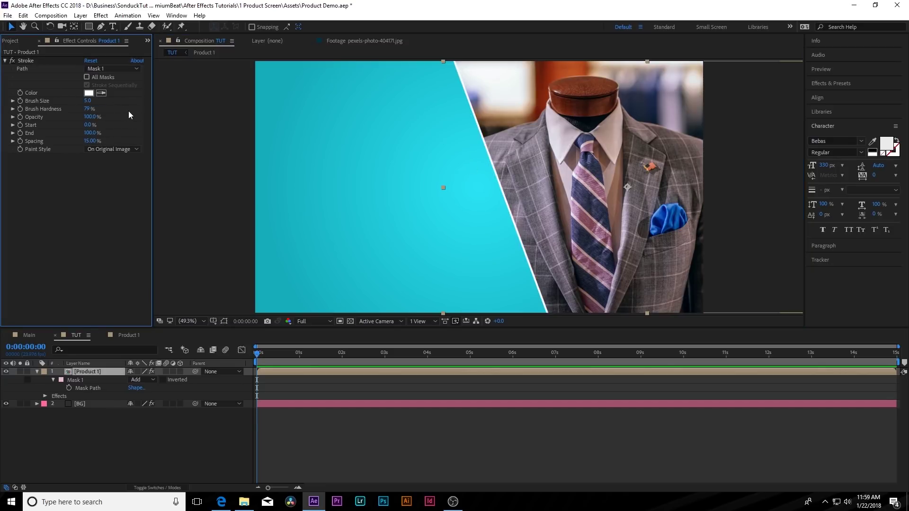
mouse_move(87, 109)
mouse_down()
mouse_move(157, 96)
mouse_move(211, 111)
mouse_up()
click(203, 436)
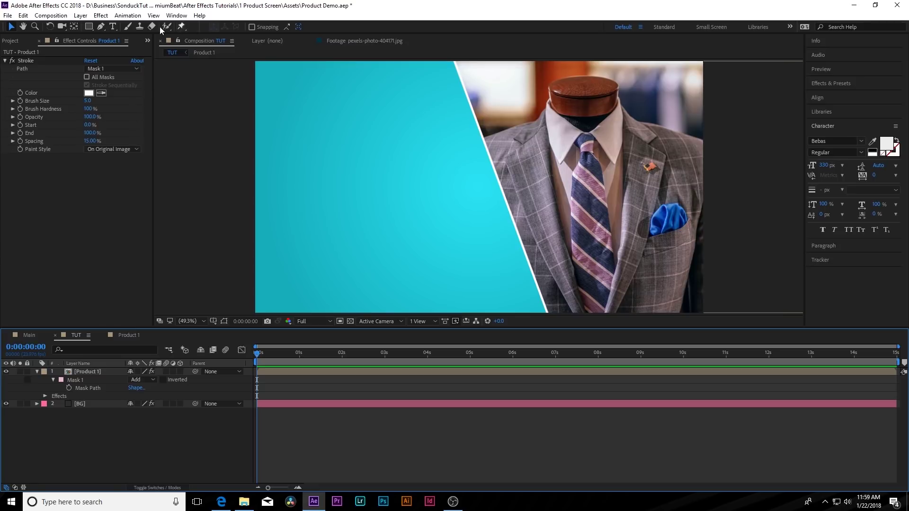
Add a text layer reading "Clothes Warehouse" starting in the upper-left part of the cyan background
click(113, 27)
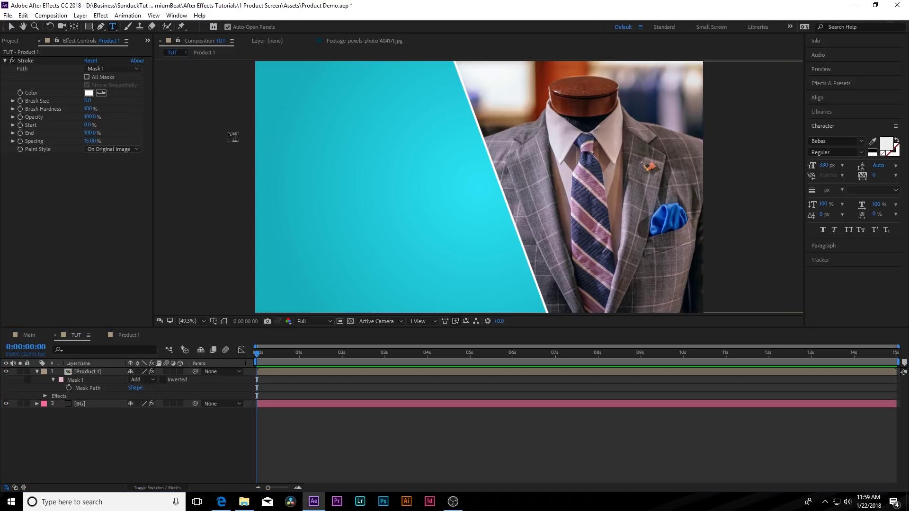
click(303, 94)
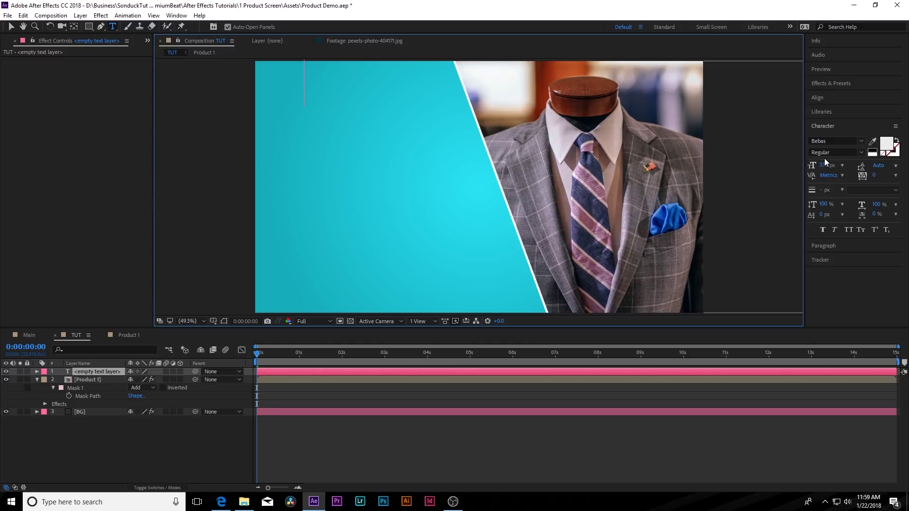
text(Wareho)
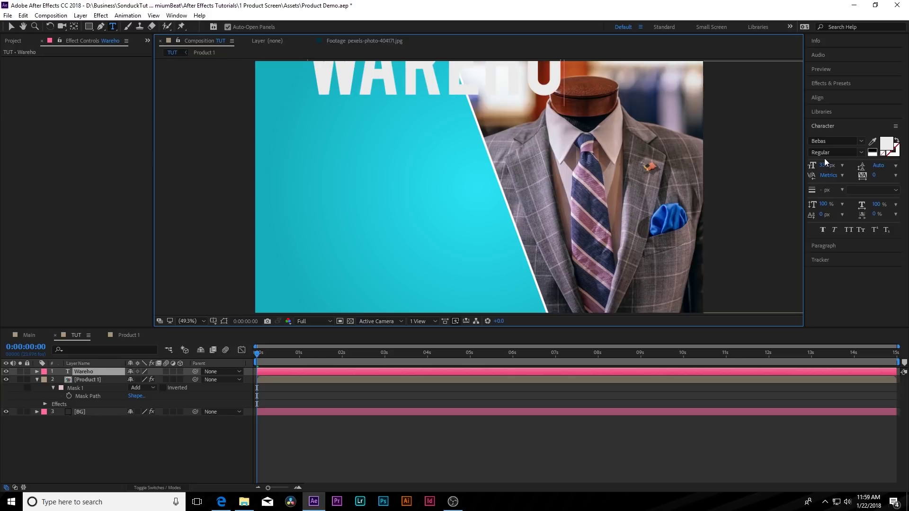
key(ctrl+z)
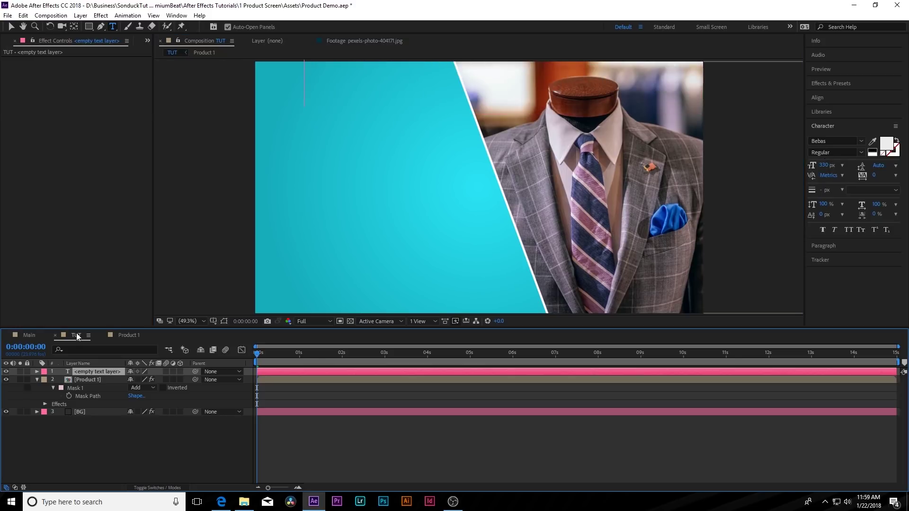
text(Clo)
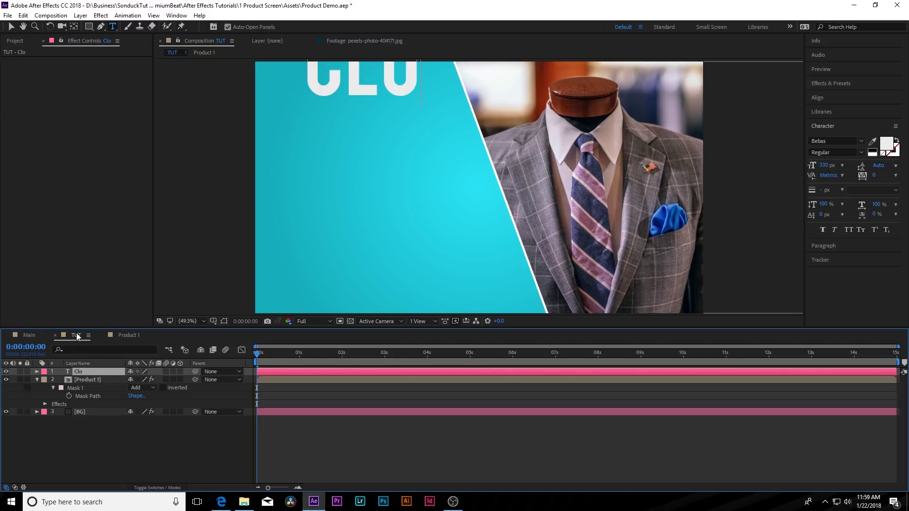
text(thes WEa)
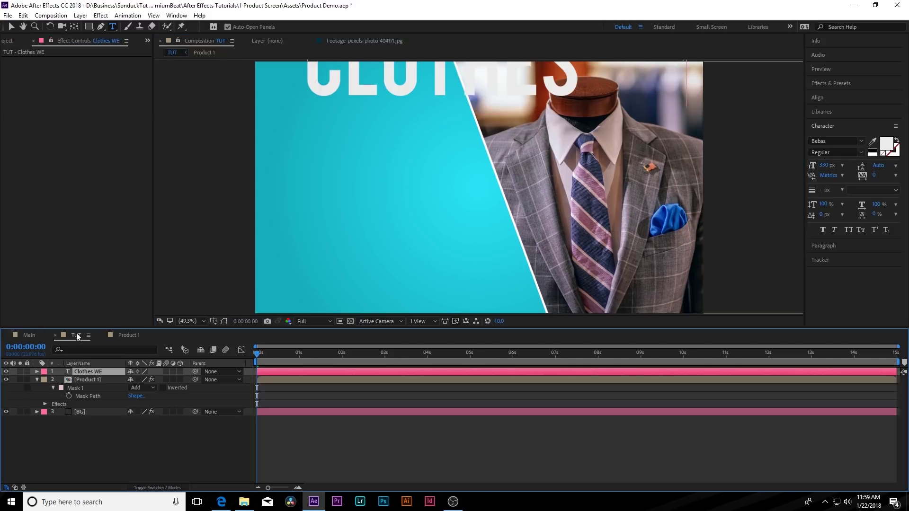
text(rehouse)
Format the Clothes Warehouse title in the Shelby font at 131 px and position it in the upper part of the cyan area
key(ctrl+a)
click(832, 141)
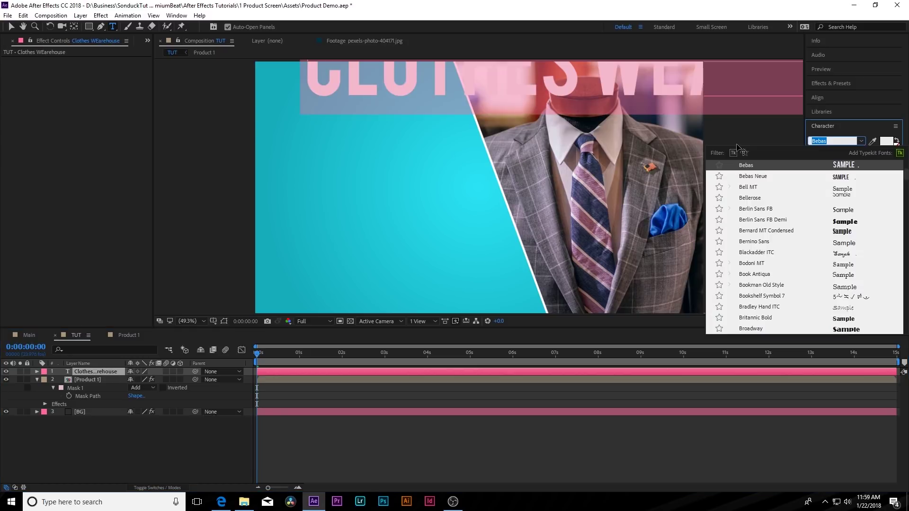
text(Shelb)
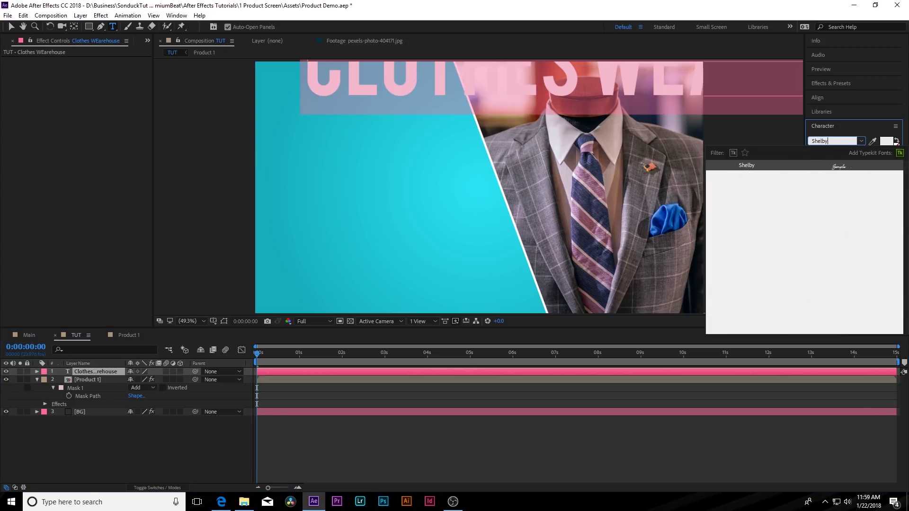
click(746, 165)
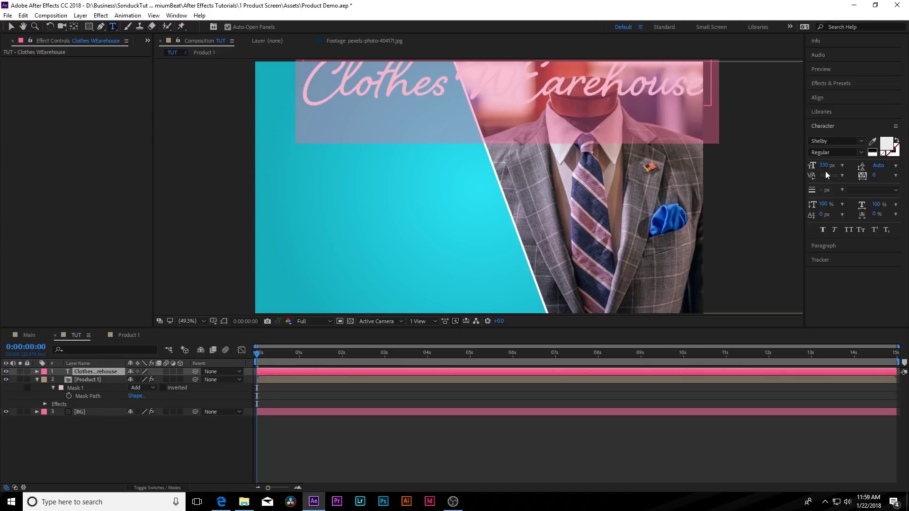
drag(824, 166, 734, 185)
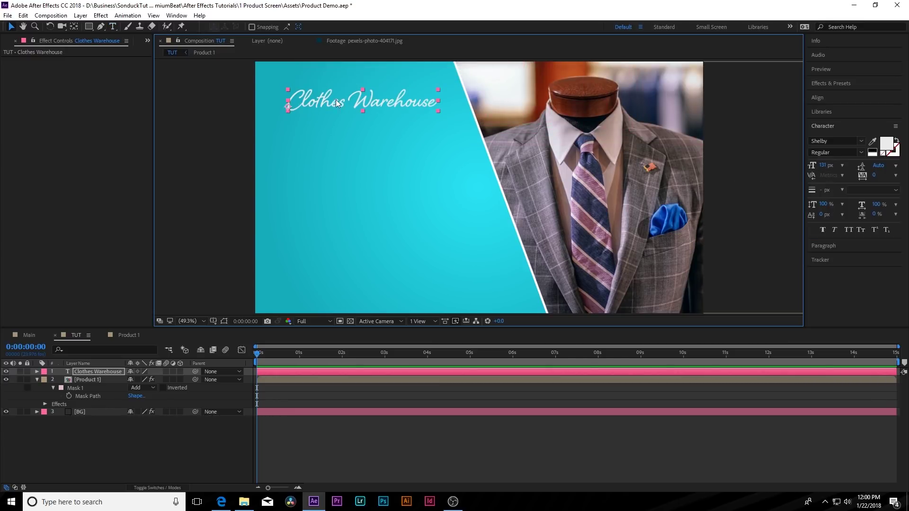
drag(341, 98, 339, 101)
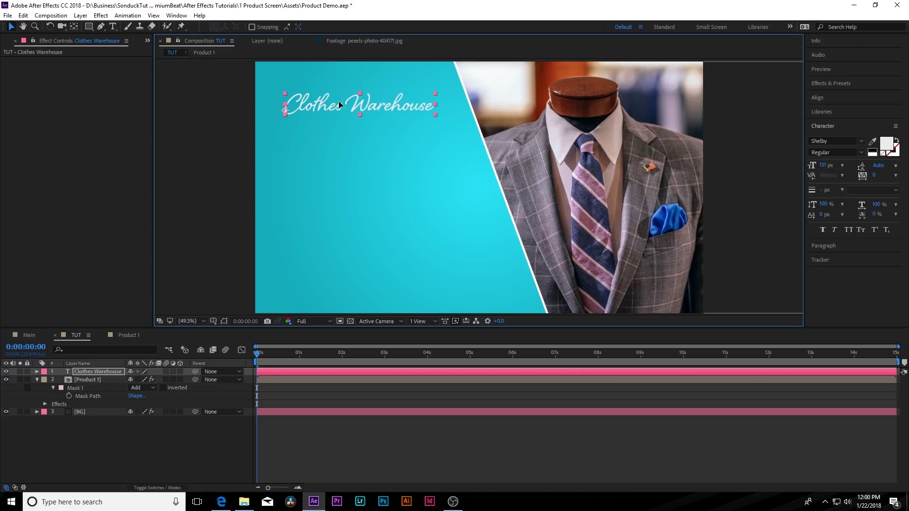
click(84, 102)
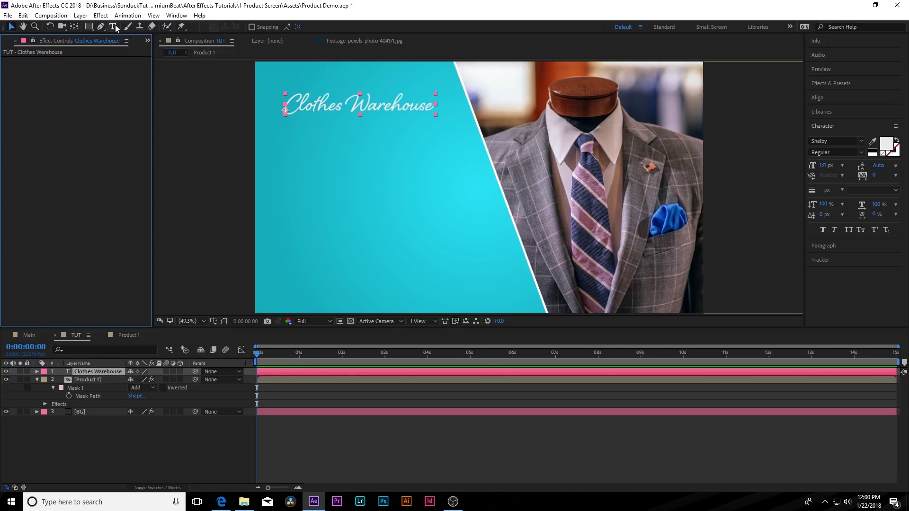
Add a second text layer reading "ALL DEALS 40% OFF" just below the Clothes Warehouse title
key(ctrl+t)
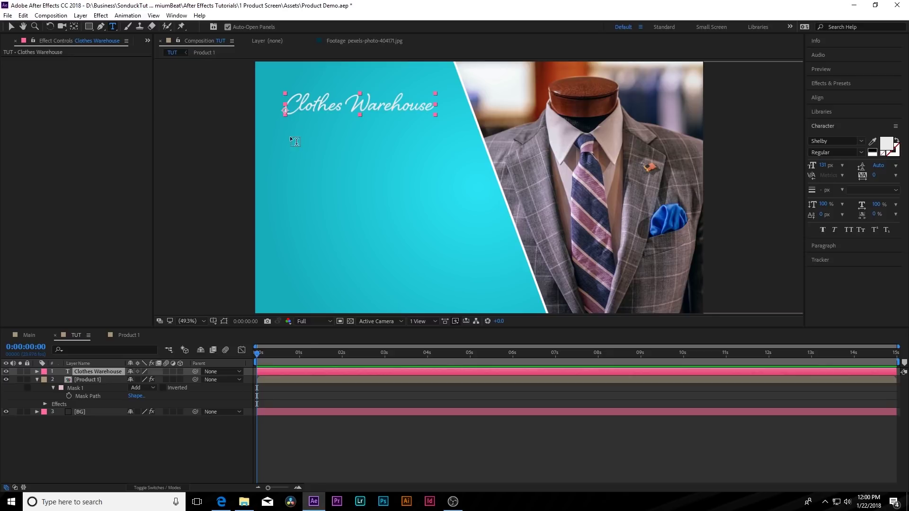
click(291, 135)
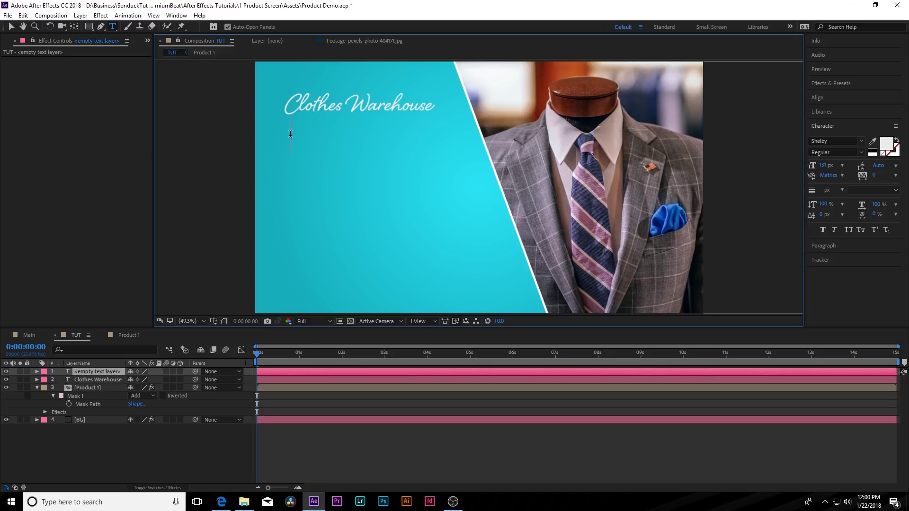
text(ALL DE)
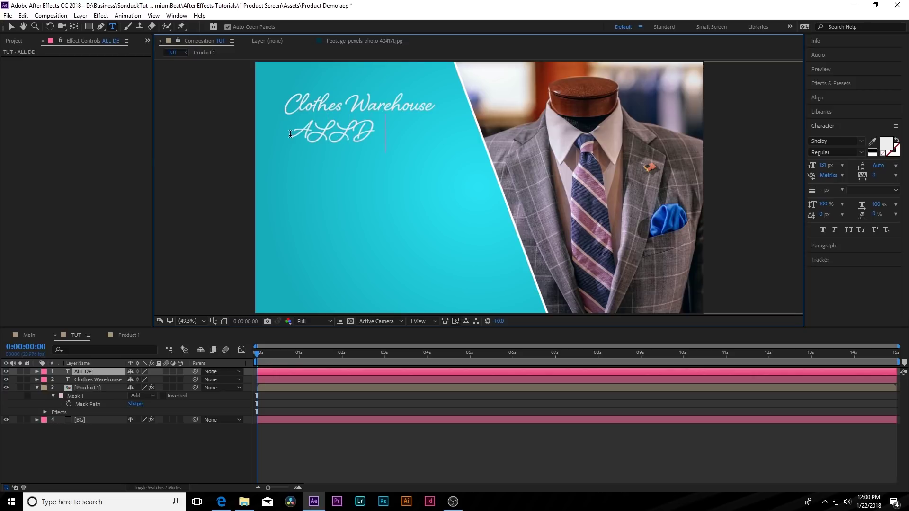
text(ALS 40)
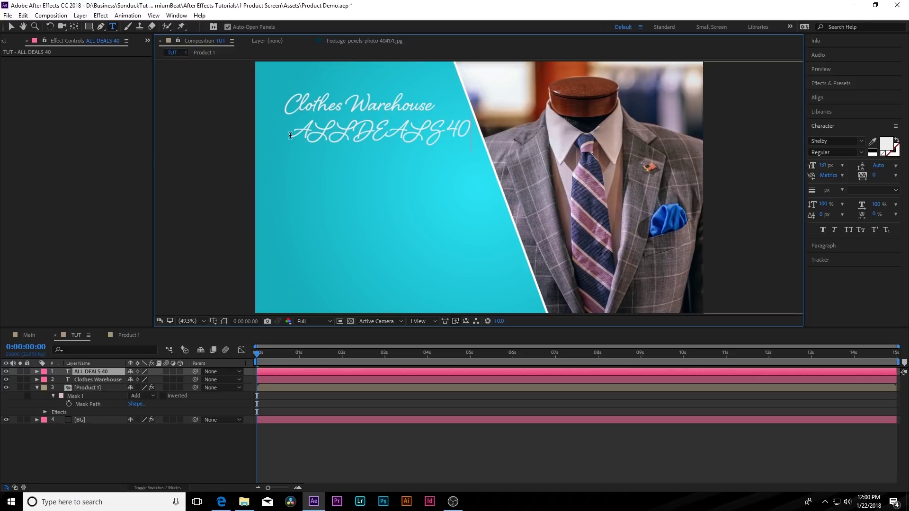
text(% OFF)
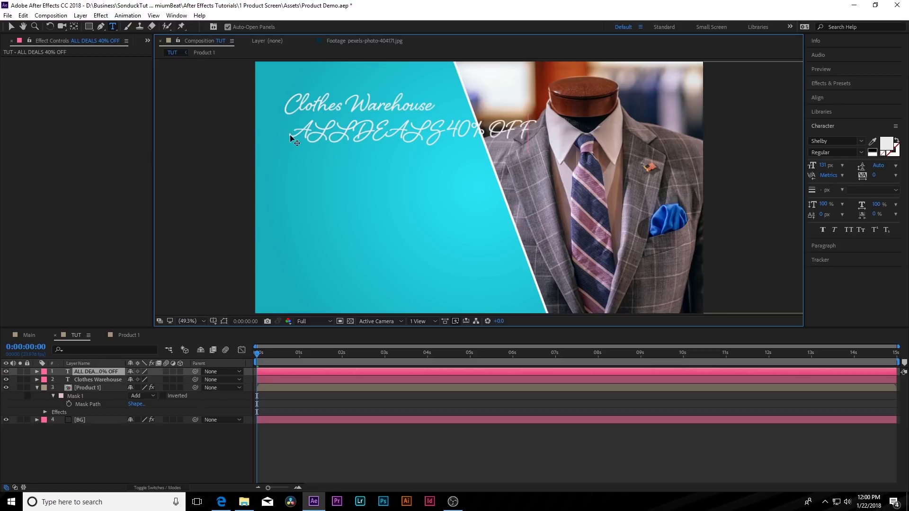
Change the font of the whole ALL DEALS 40% OFF line to Bebas Neue
key(ctrl+a)
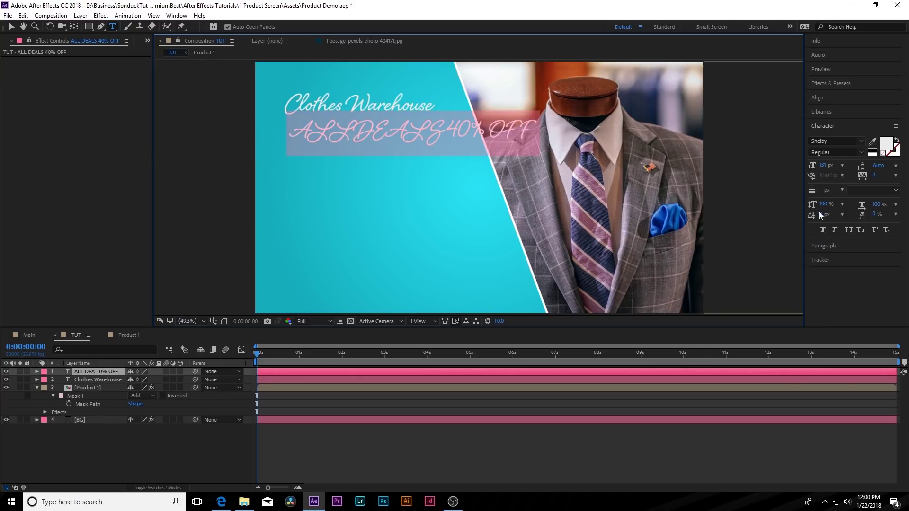
click(860, 141)
scroll(781, 209, up, 10)
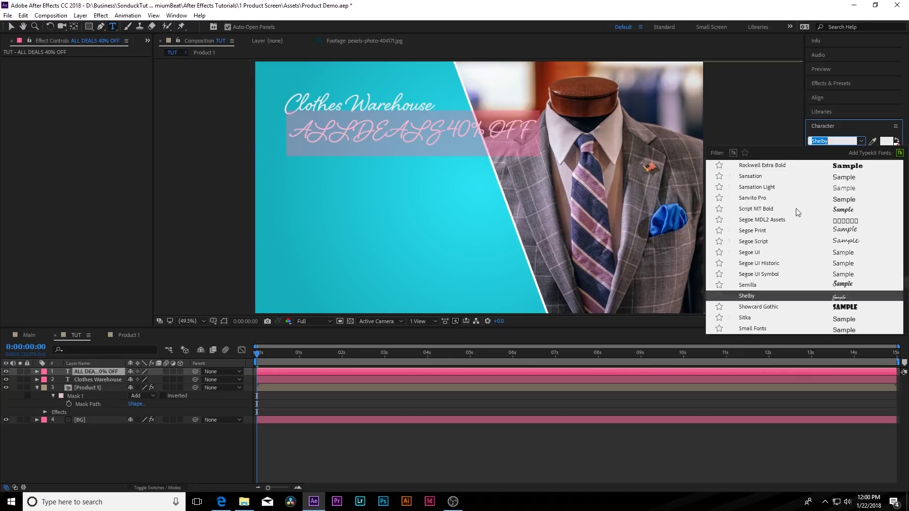
scroll(774, 202, up, 20)
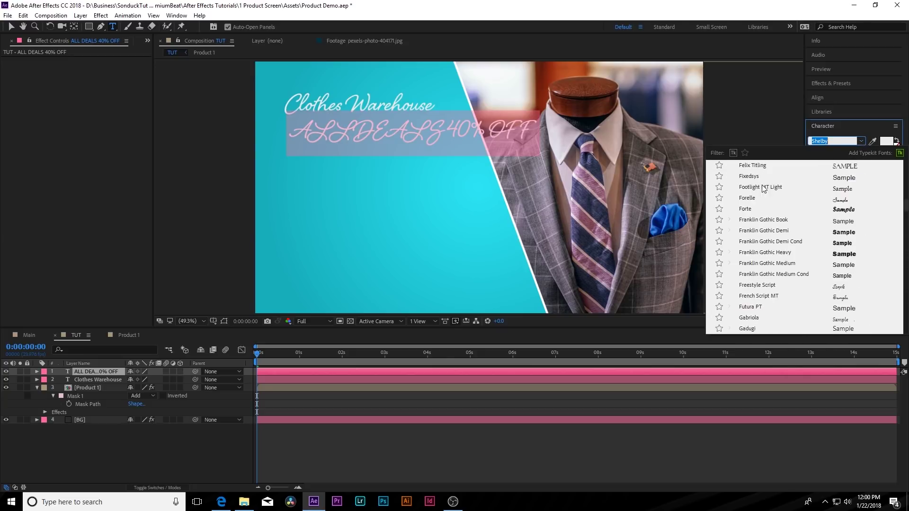
scroll(756, 198, up, 5)
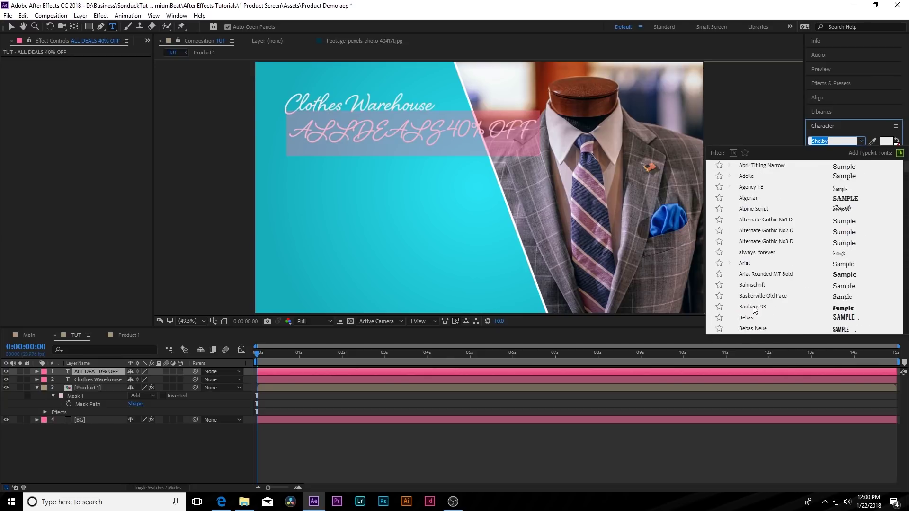
click(751, 328)
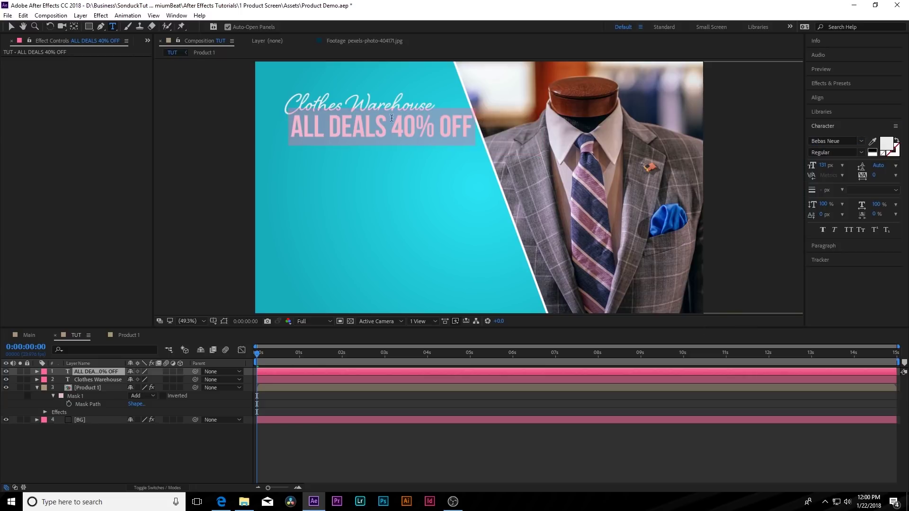
Move the ALL DEALS 40% OFF line flush with the left start of the title and reduce its font size to 117 px
click(327, 133)
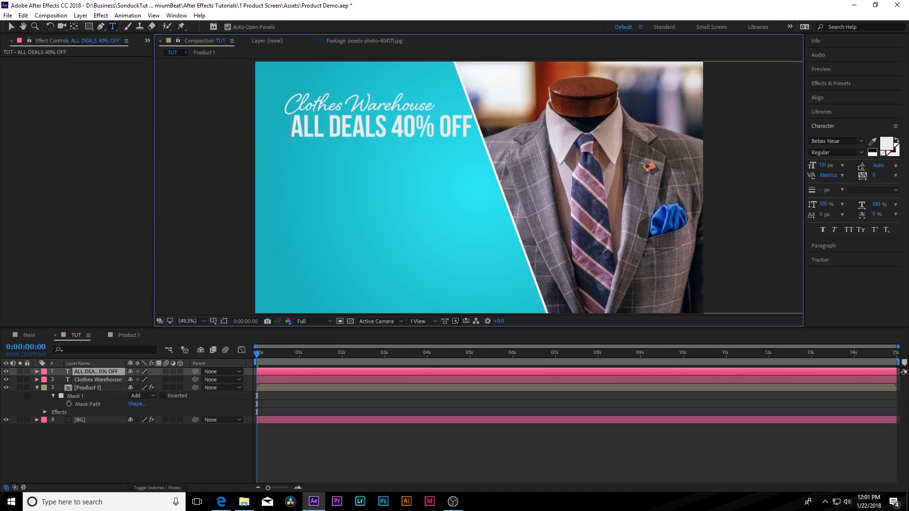
drag(509, 156, 453, 130)
click(12, 28)
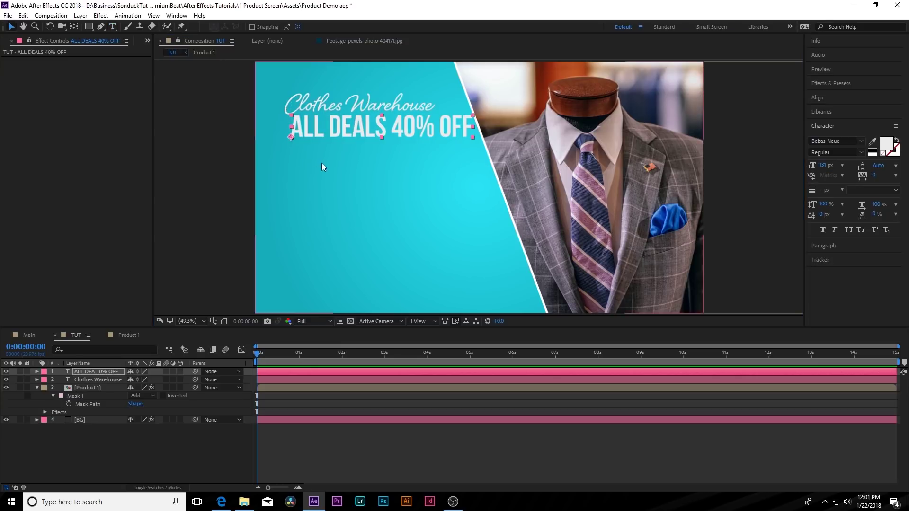
drag(335, 127, 327, 130)
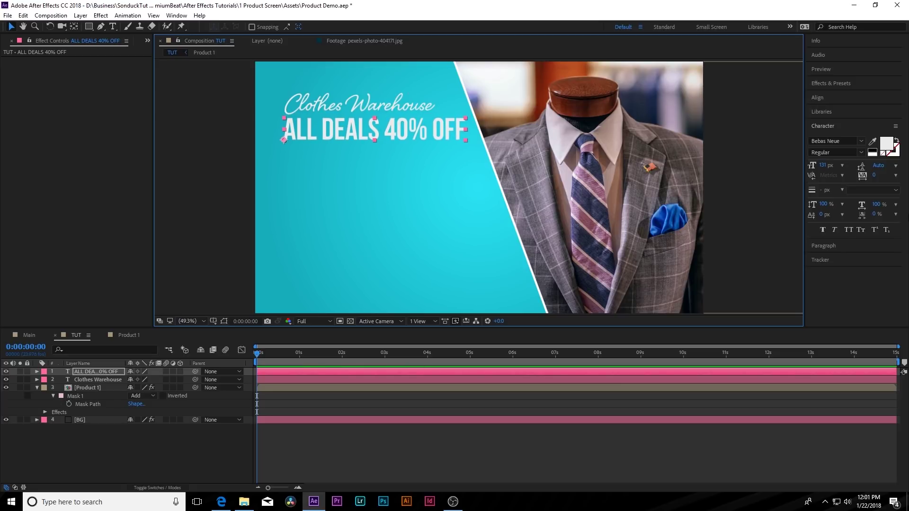
drag(823, 165, 815, 165)
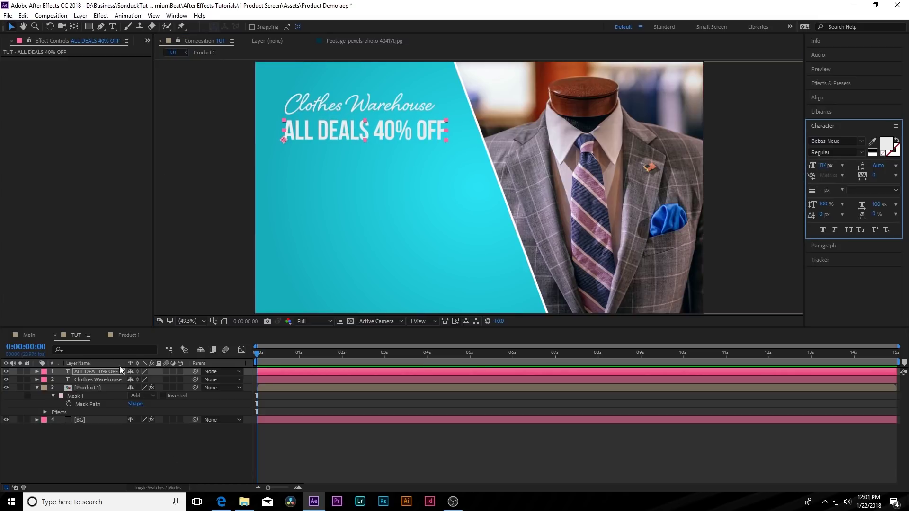
Align the left edges of the Clothes Warehouse and ALL DEALS 40% OFF text layers with each other
shift+click(92, 379)
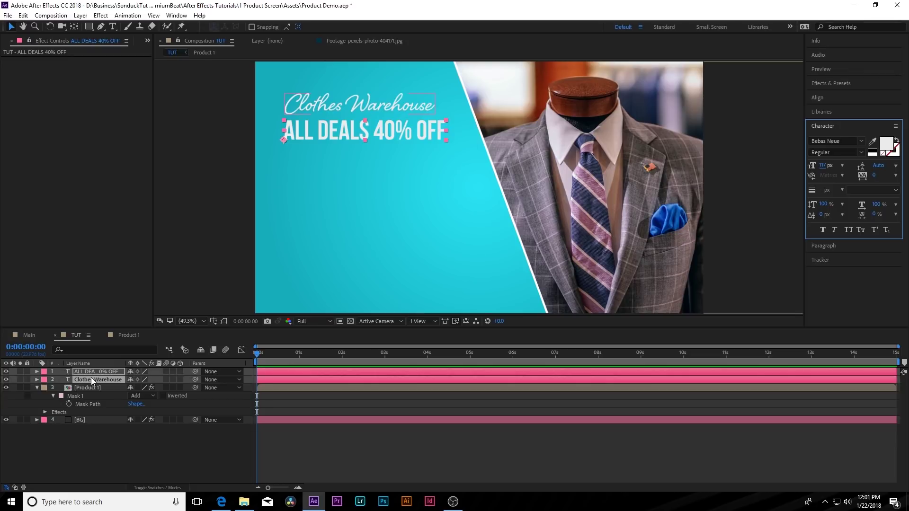
click(827, 100)
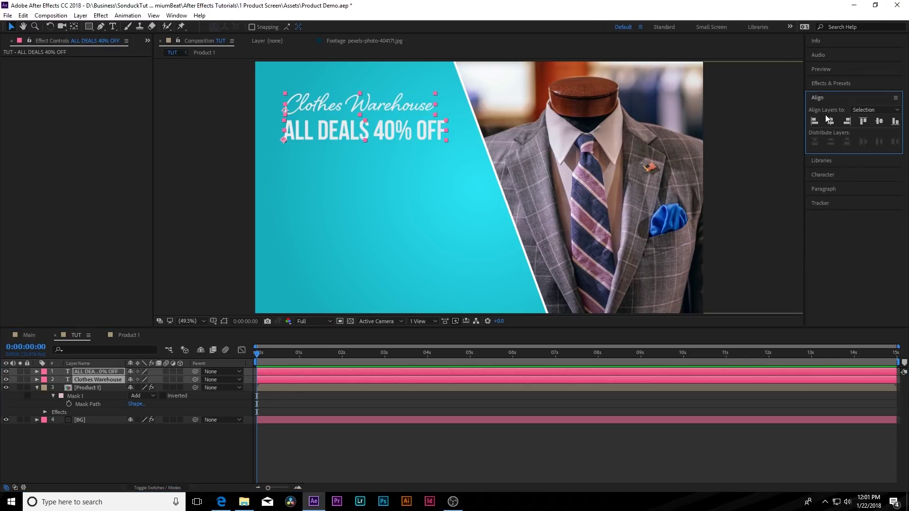
click(815, 121)
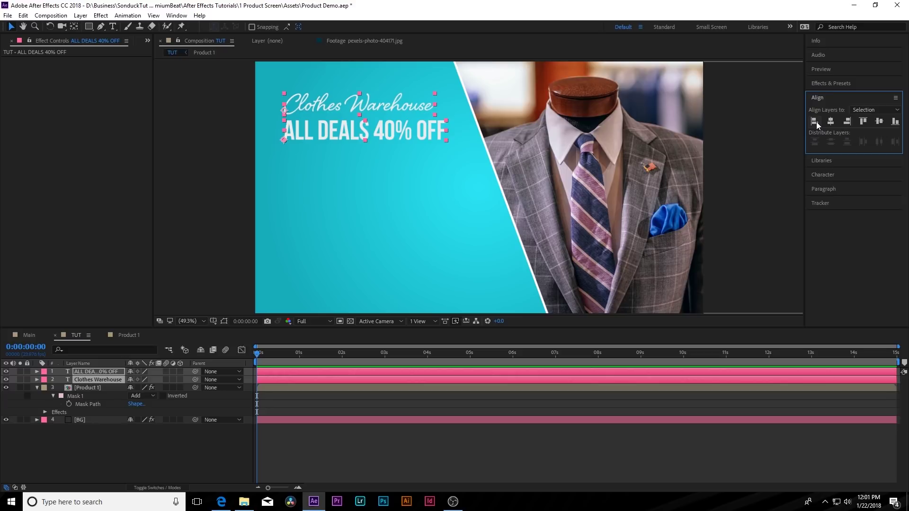
click(232, 149)
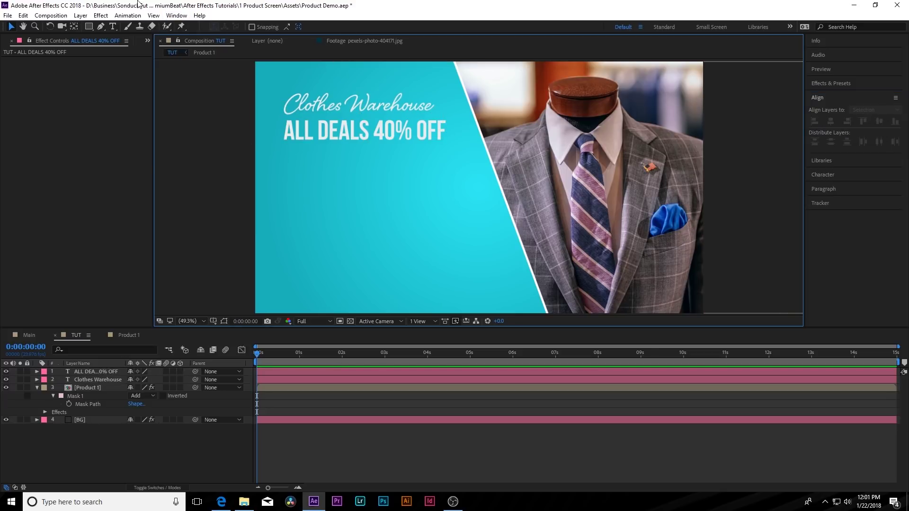
click(176, 15)
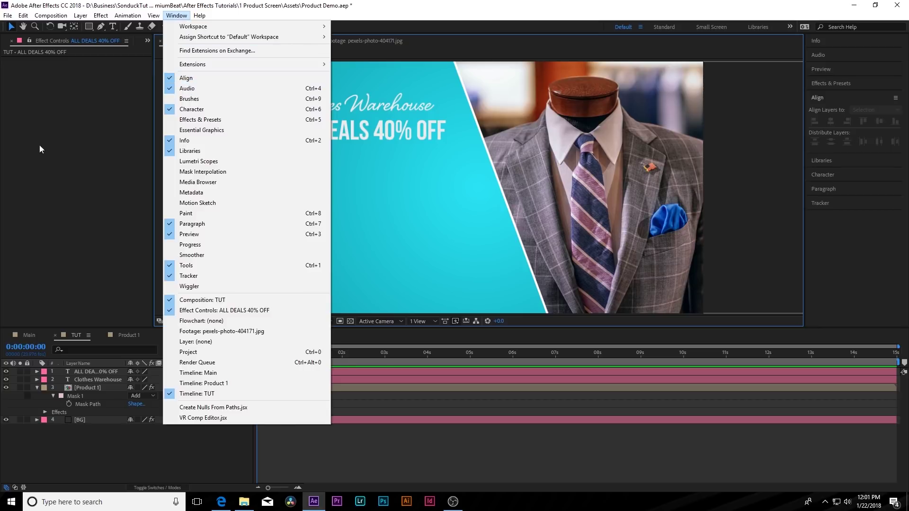
click(85, 124)
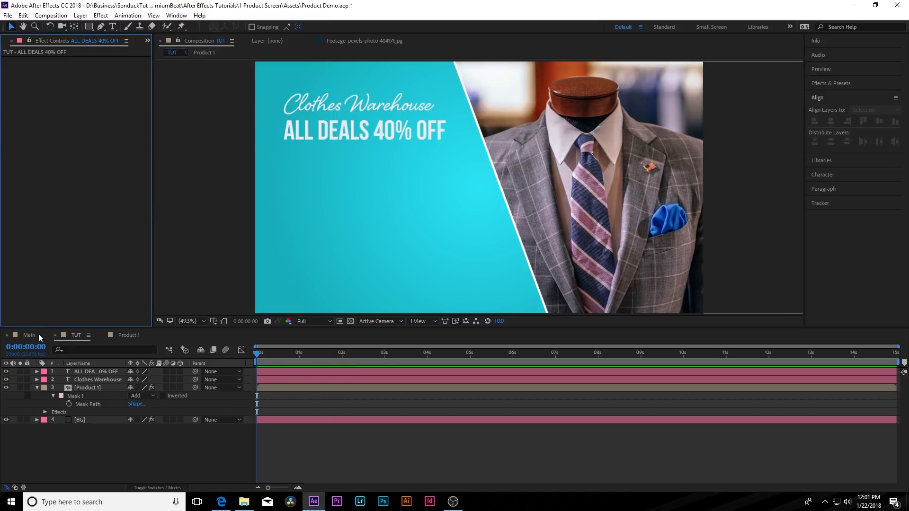
Duplicate the ALL DEALS 40% OFF line, move the copy to the lower part of the cyan area and retype it as "GREY SUIT"
click(87, 387)
click(359, 141)
key(ctrl+d)
drag(359, 134, 356, 233)
key(ctrl+t)
triple_click(335, 235)
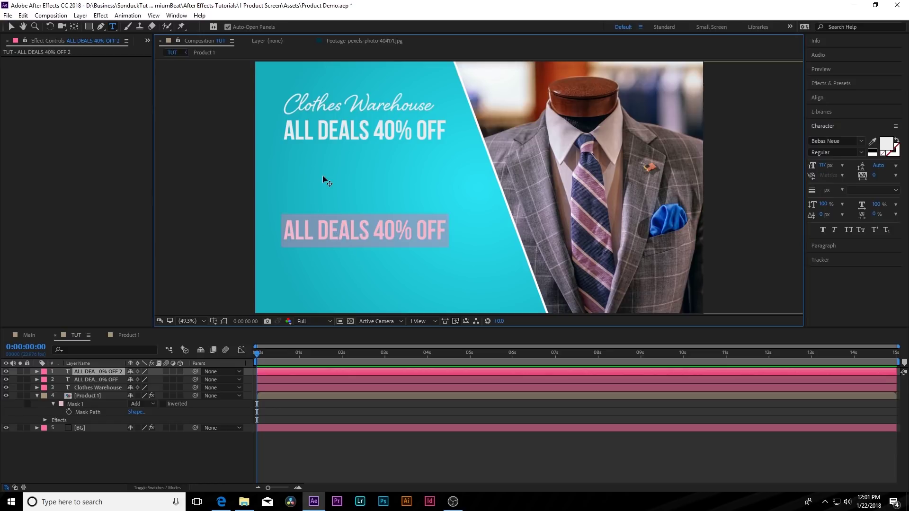
key(BackSpace)
text(GREY )
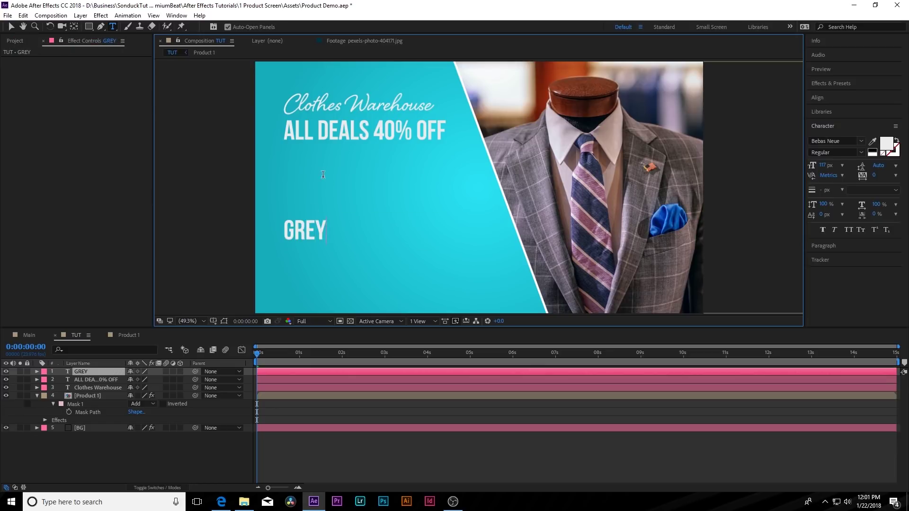
text(SUIT)
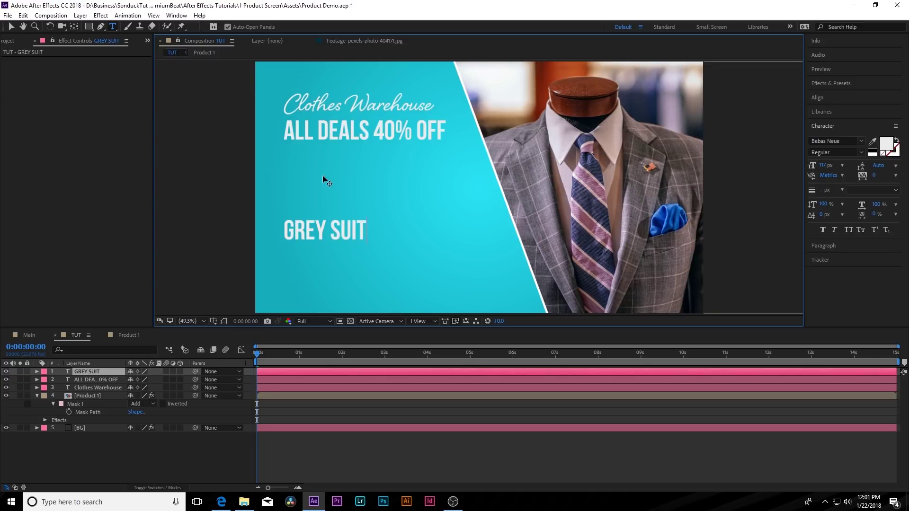
Reduce the font size of the whole GREY SUIT line to 107 px
key(ctrl+a)
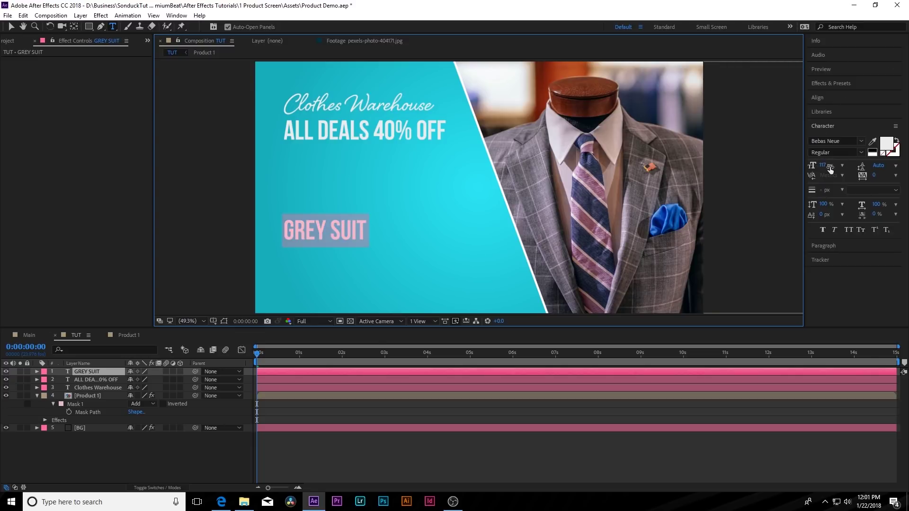
drag(829, 169, 825, 169)
key(Escape)
key(v)
Duplicate the GREY SUIT line, place the copy directly beneath it and retype it as "3-Piece Checkered"
key(ctrl+d)
drag(339, 236, 336, 259)
key(Return)
double_click(340, 257)
text(T)
key(BackSpace)
text(3-P)
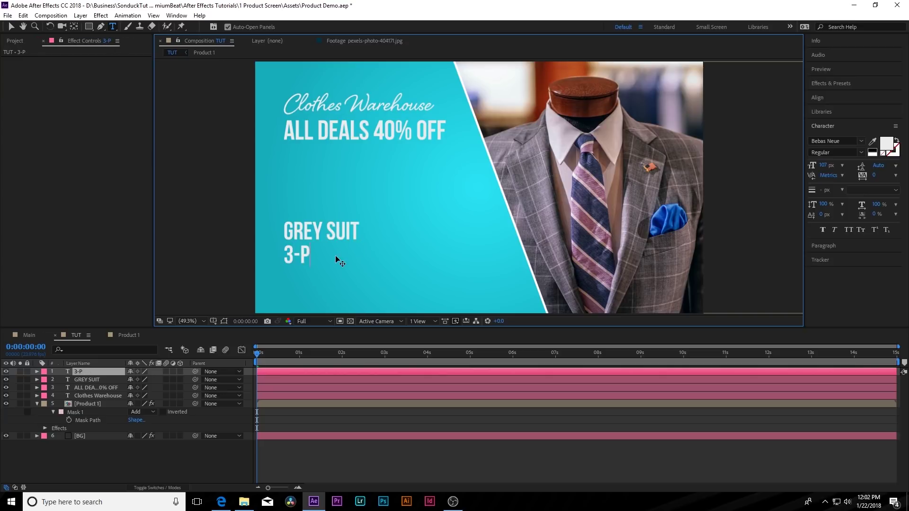
text(iece Checkered)
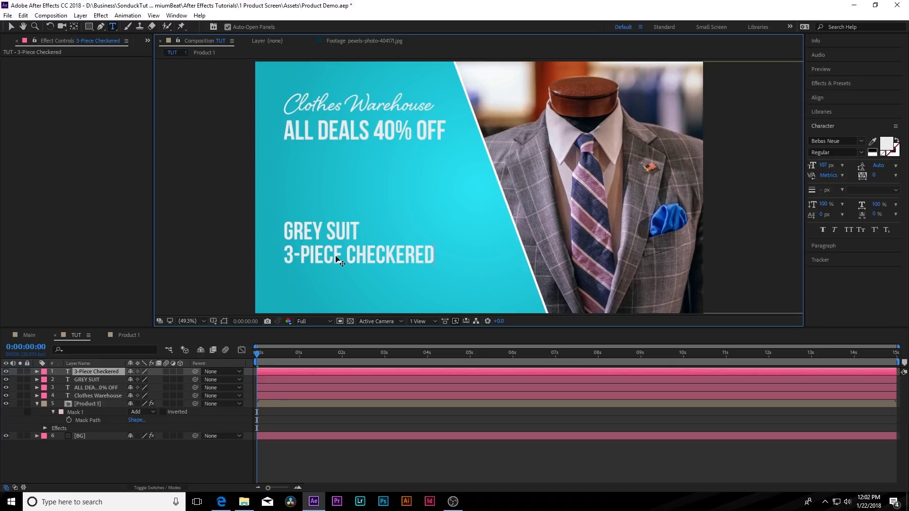
Change the font of the whole 3-Piece Checkered line to Gotham in the Book style
triple_click(377, 248)
click(365, 254)
drag(285, 256, 435, 257)
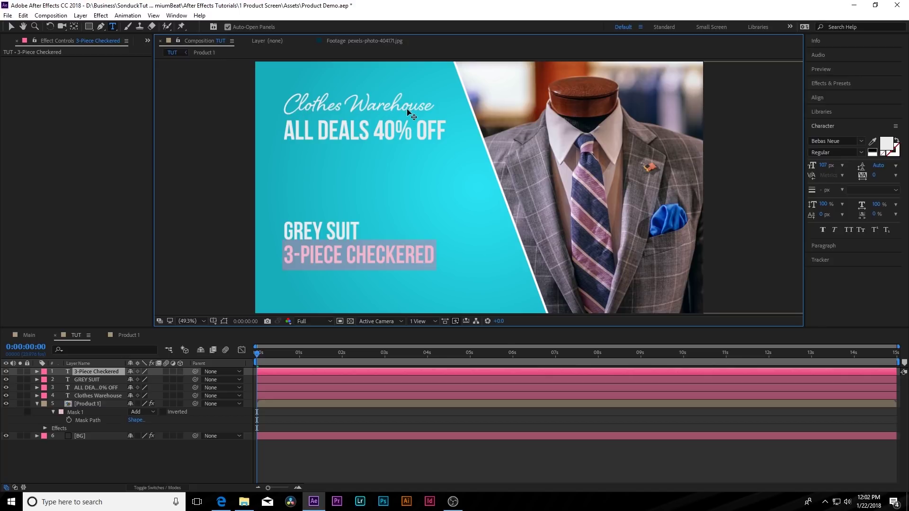
click(862, 140)
scroll(780, 234, down, 6)
scroll(799, 259, down, 20)
scroll(797, 260, up, 15)
scroll(769, 237, down, 8)
scroll(771, 223, up, 10)
scroll(770, 208, down, 18)
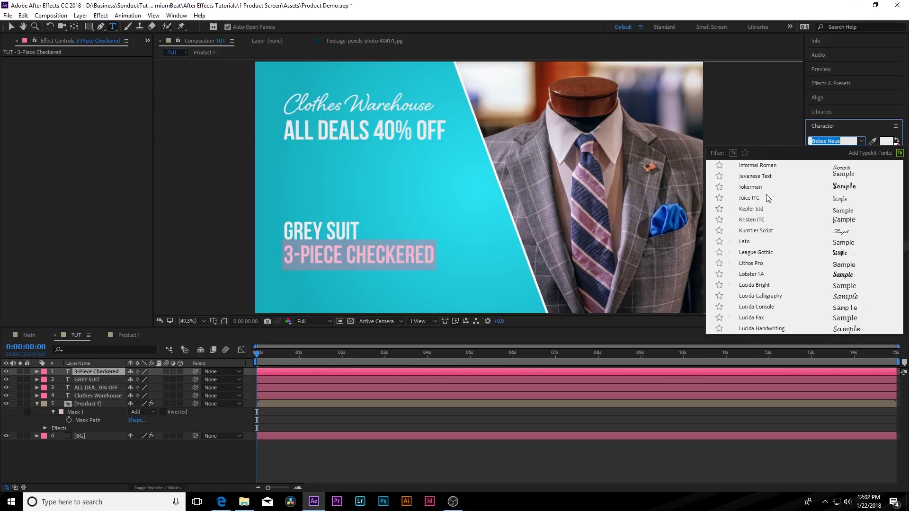
click(861, 153)
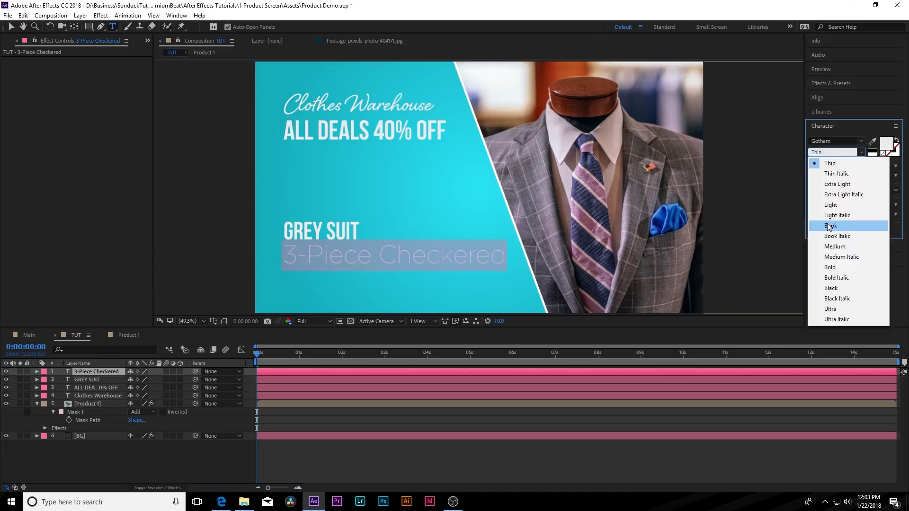
click(827, 224)
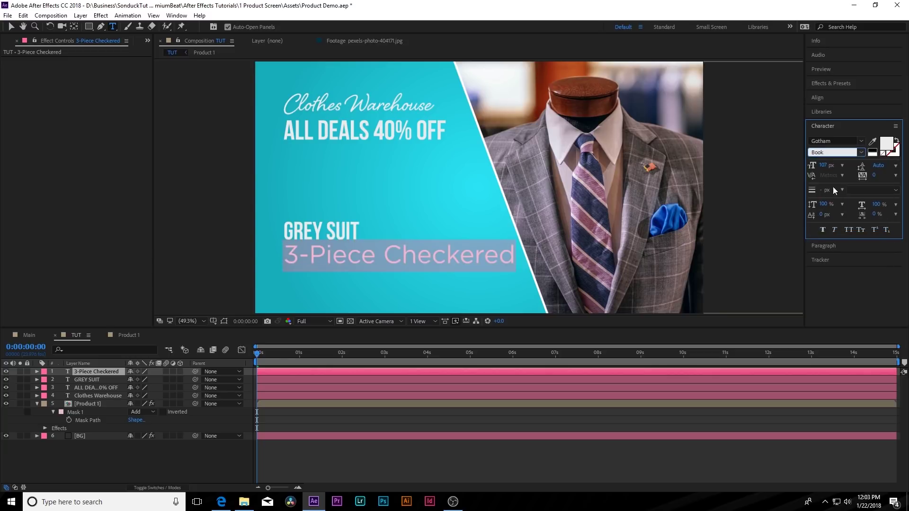
Make the 3-Piece Checkered line all caps and reduce its font size to 47 px
drag(833, 168, 810, 168)
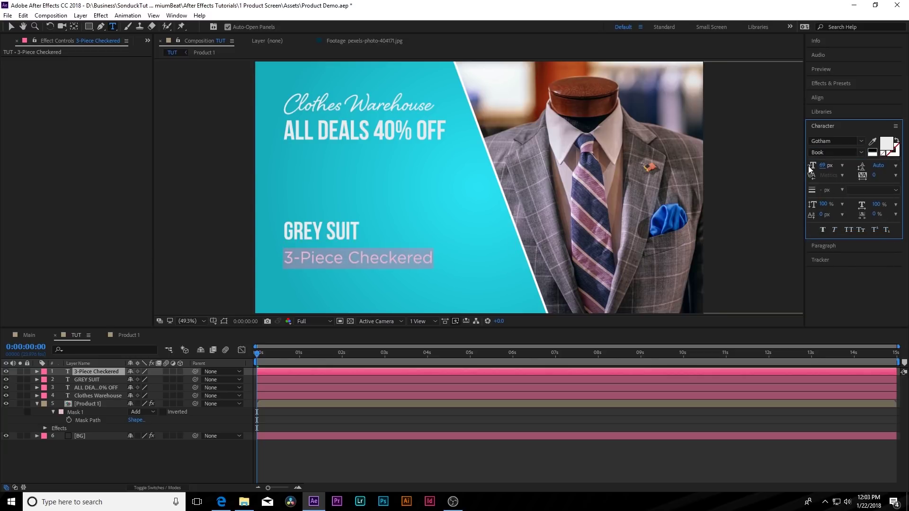
click(849, 232)
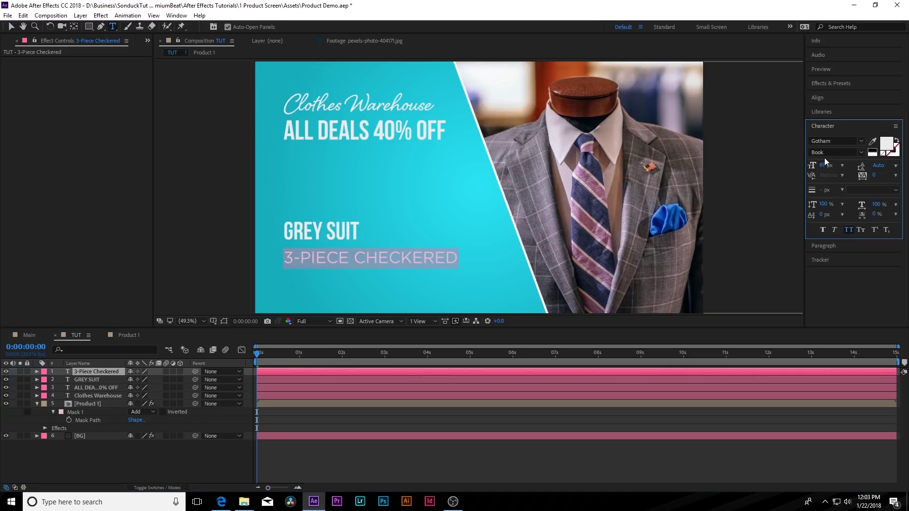
drag(824, 166, 815, 165)
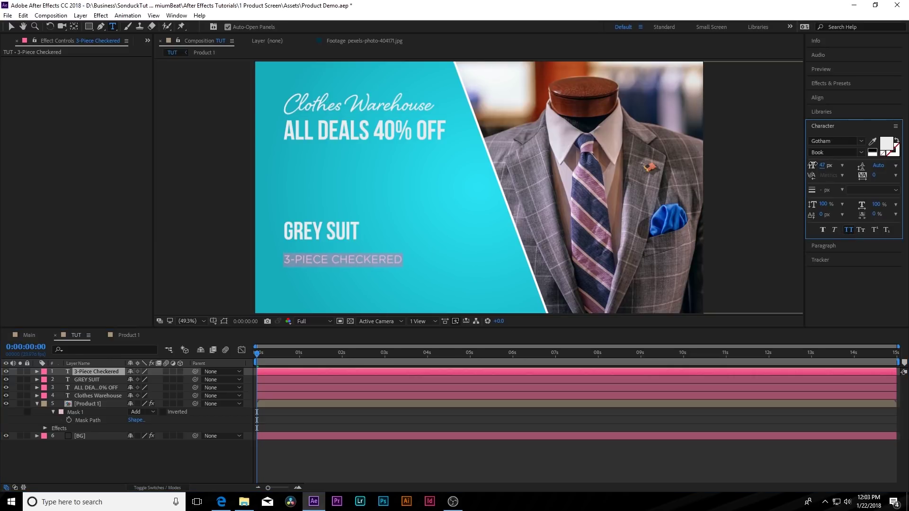
Move the 3-PIECE CHECKERED line up so it sits close beneath GREY SUIT
click(11, 27)
drag(349, 260, 348, 249)
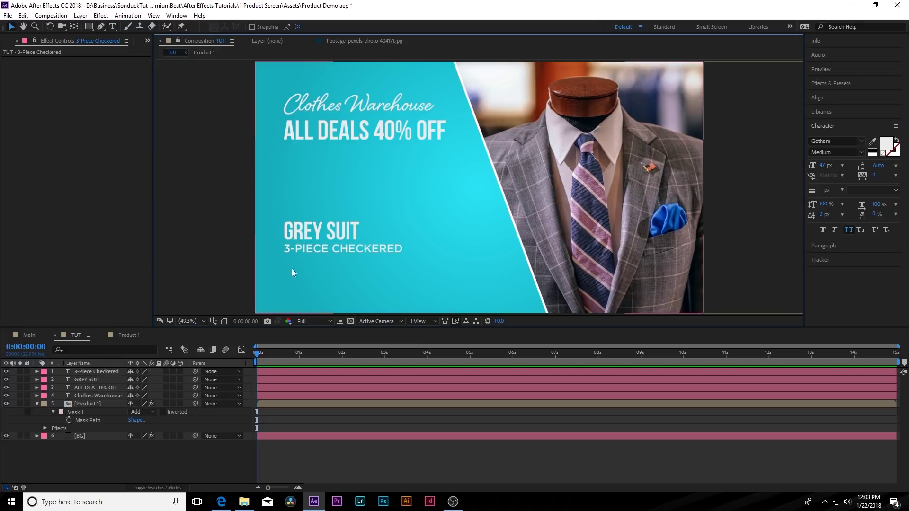
click(313, 246)
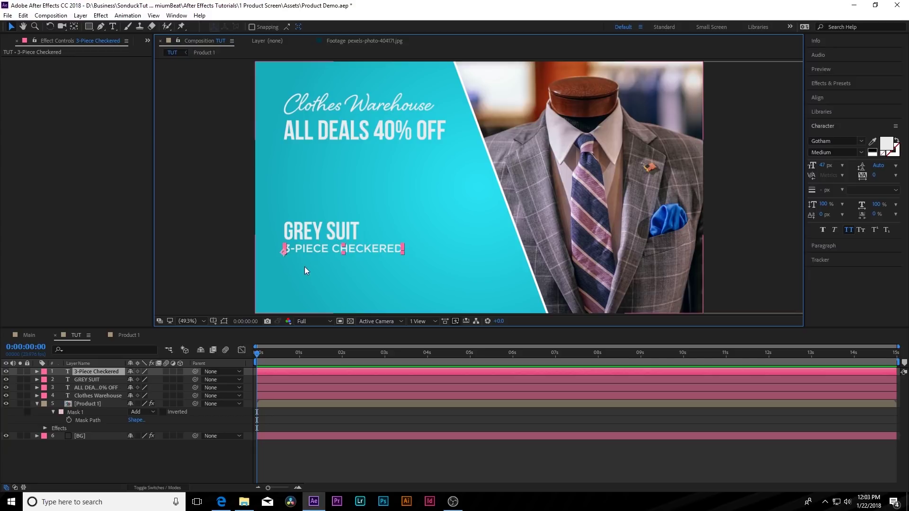
Draw a paragraph text box beneath 3-PIECE CHECKERED containing "Pick-stitched edges and a subtle textured weave detail this handsome vested suit by Clothes Warehouse"
click(113, 26)
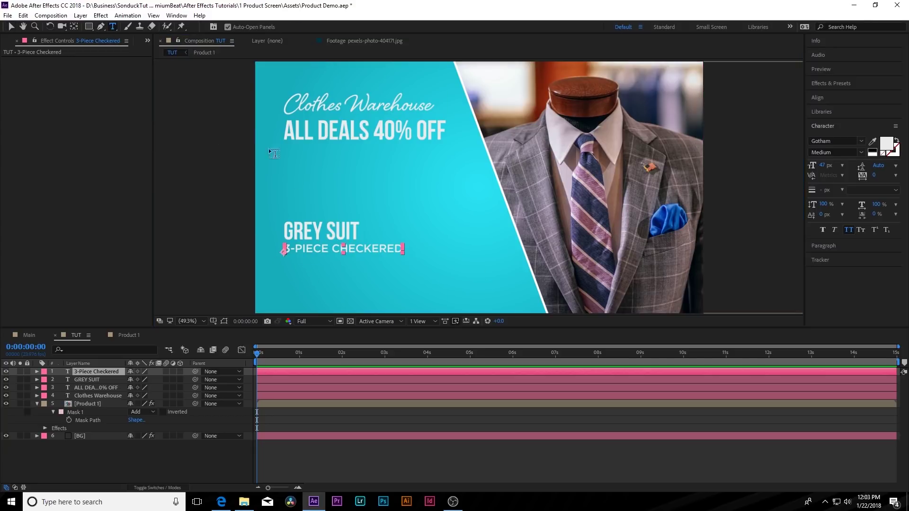
click(11, 27)
click(113, 26)
drag(281, 265, 475, 313)
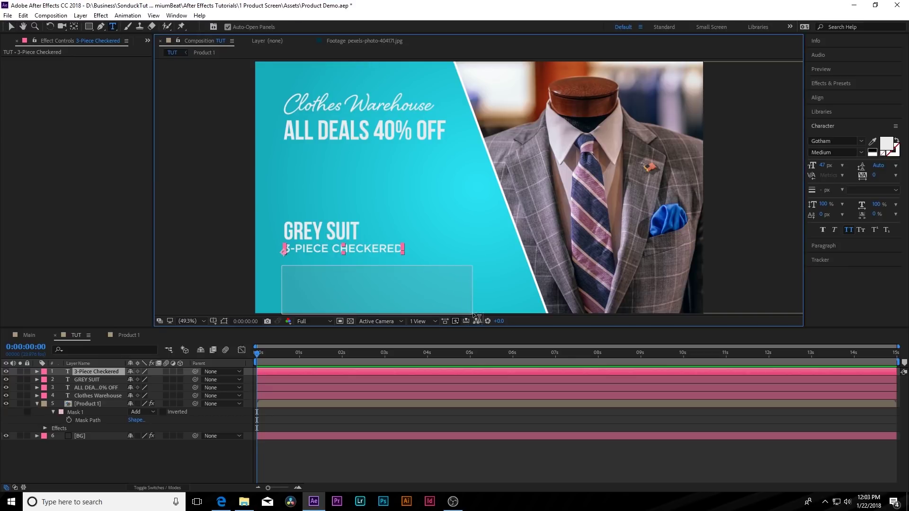
scroll(477, 273, down, 2)
scroll(477, 273, up, 2)
text(Pick-stitched edges and a subtle textured weave detail this handsome vested suit by Clothes Warehouse)
Move the suit description paragraph up close beneath 3-PIECE CHECKERED and slightly enlarge its text
click(10, 27)
drag(366, 279, 370, 270)
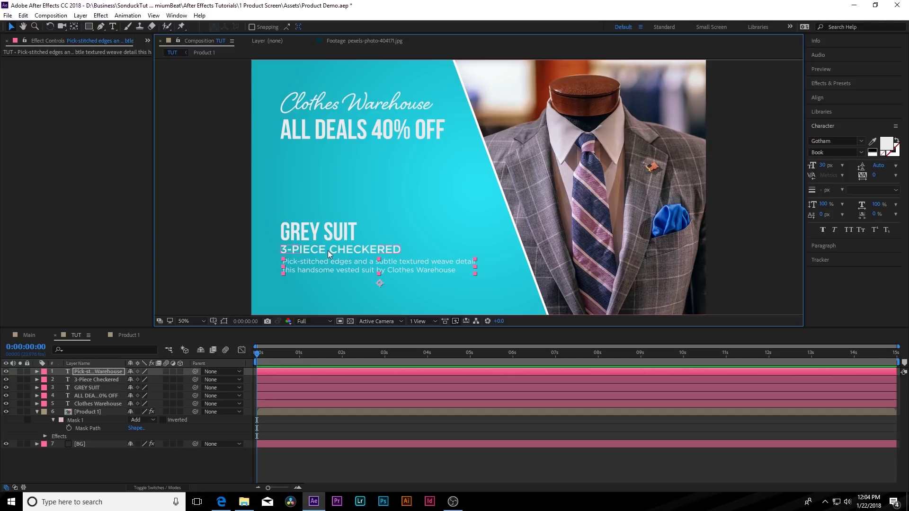
click(327, 251)
click(324, 268)
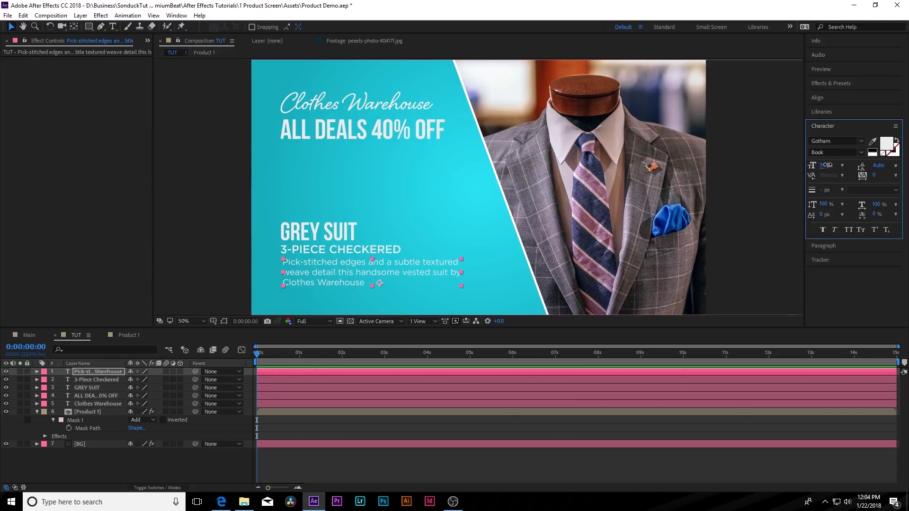
click(294, 251)
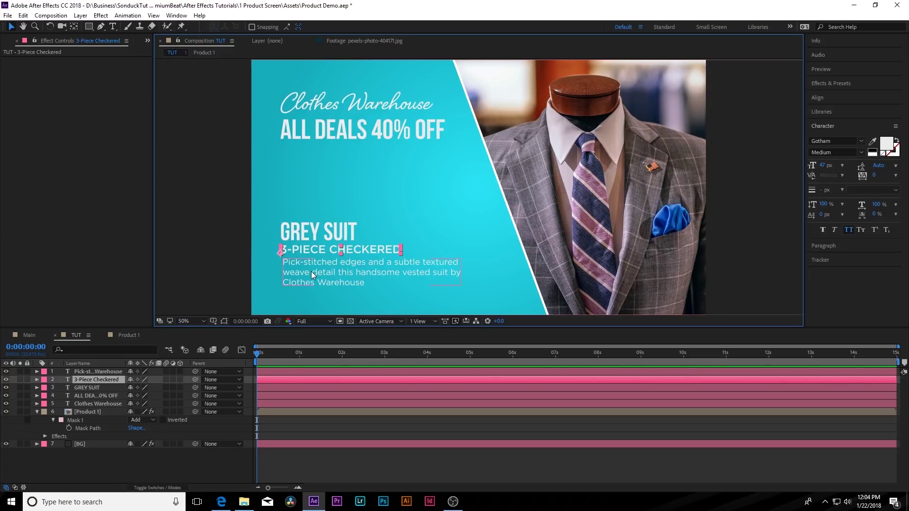
Align the left edges of all five text layers, from the Clothes Warehouse title down to the suit description
click(323, 272)
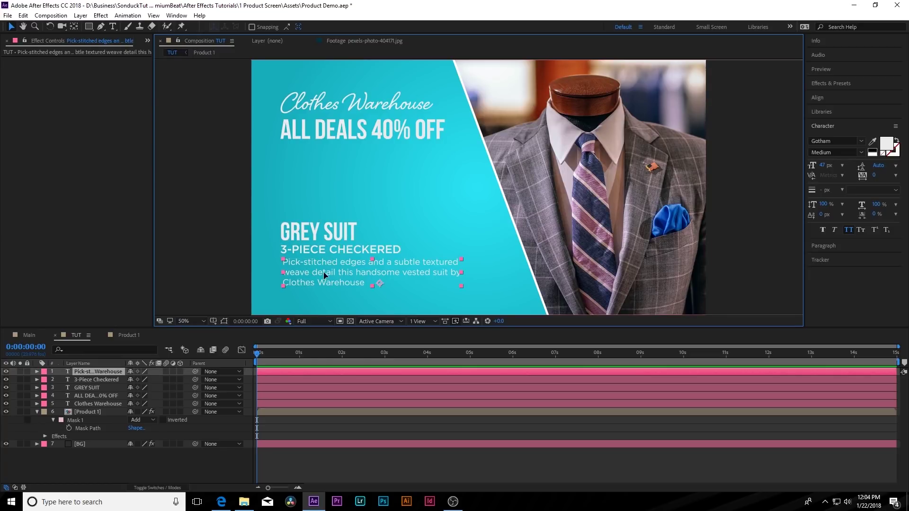
shift+click(353, 252)
shift+click(322, 232)
shift+click(353, 131)
shift+click(415, 101)
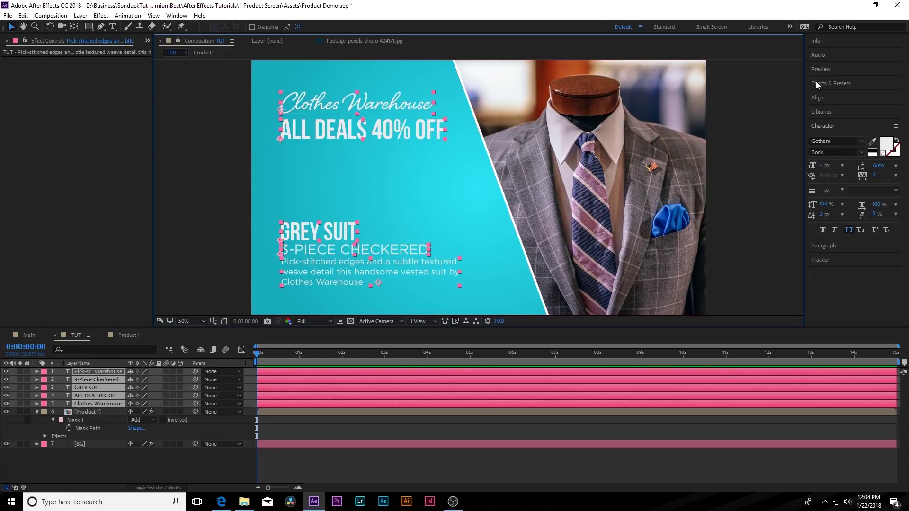
click(837, 101)
click(817, 123)
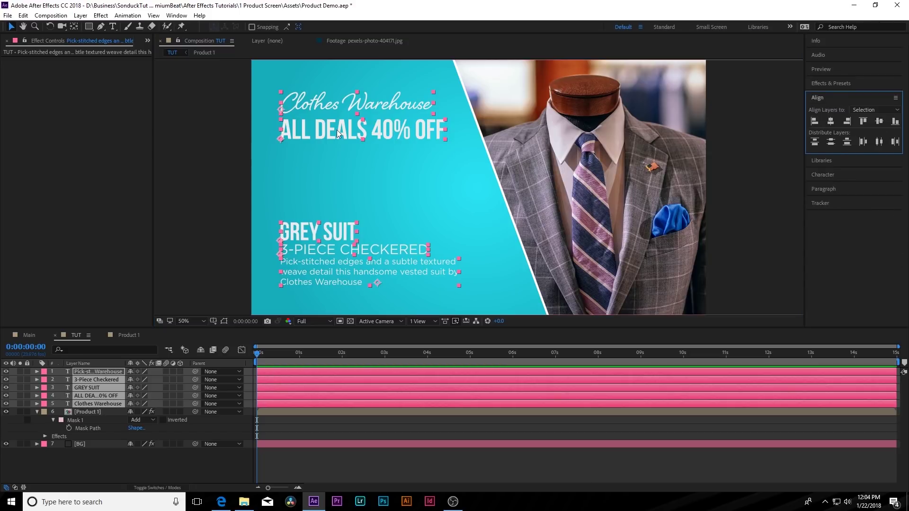
click(160, 205)
Loosen the vertical spacing between GREY SUIT, 3-PIECE CHECKERED and the description, and collapse the open layer properties
click(315, 265)
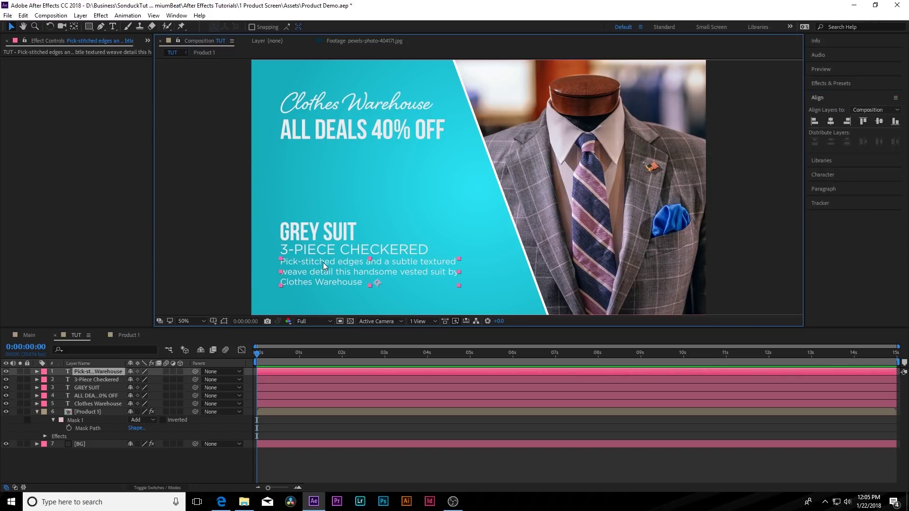
click(311, 248)
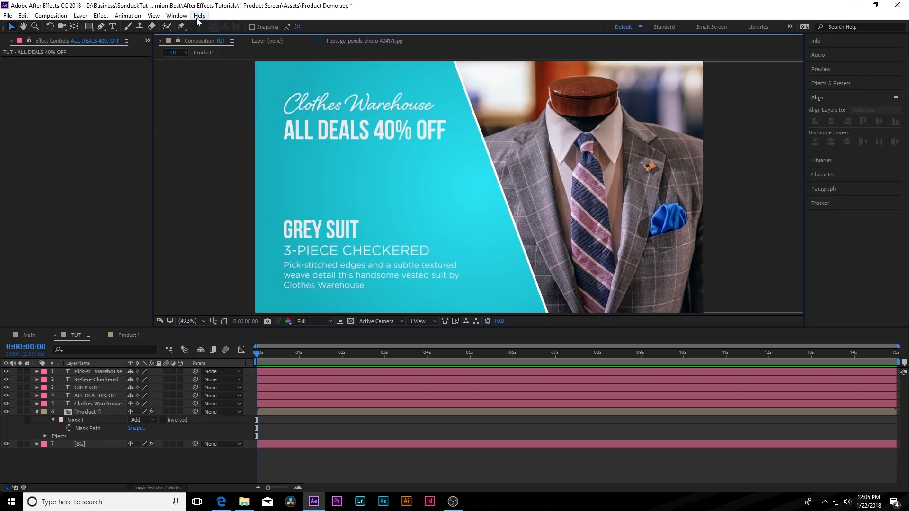
click(95, 453)
key(u)
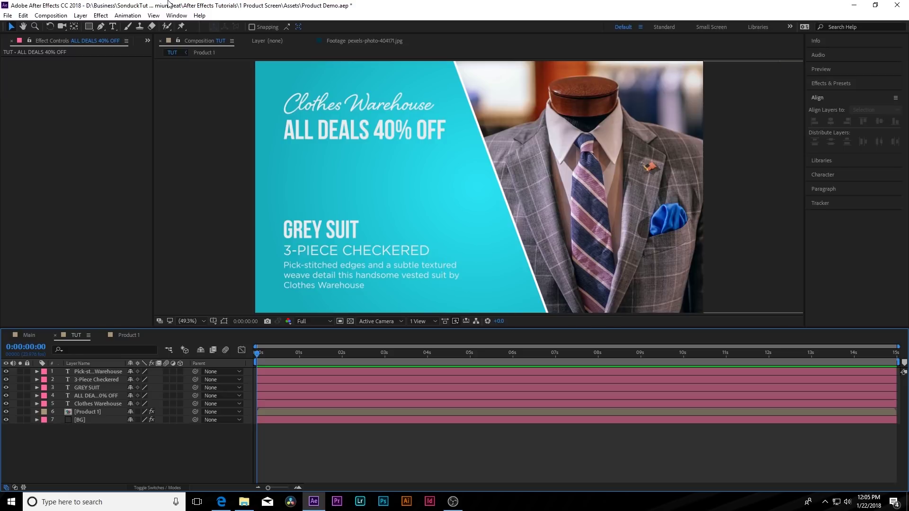
Draw a black-filled circle over the lower part of the suit jacket with the Ellipse tool as a new shape layer
click(91, 26)
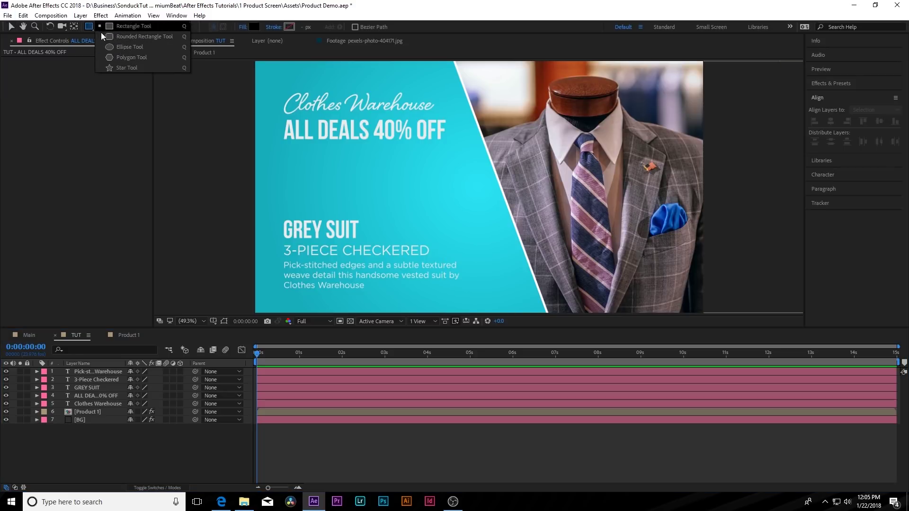
click(112, 45)
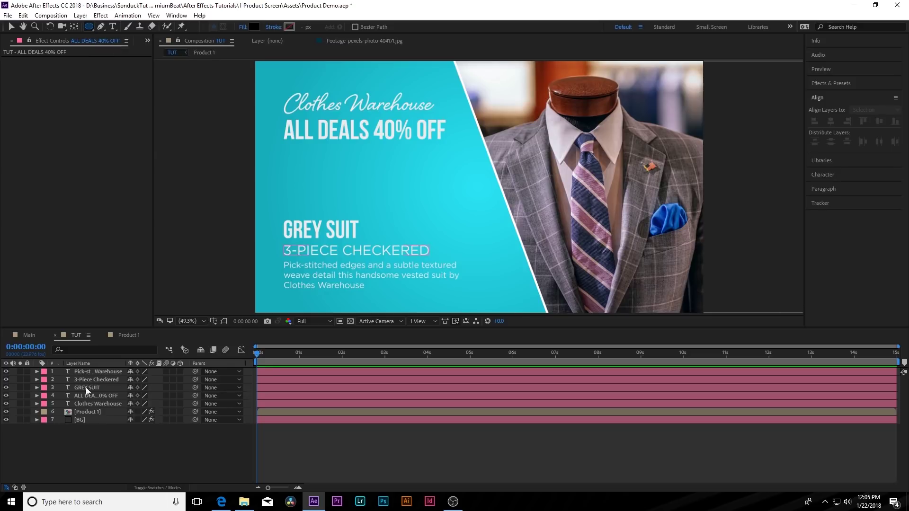
drag(569, 215, 661, 307)
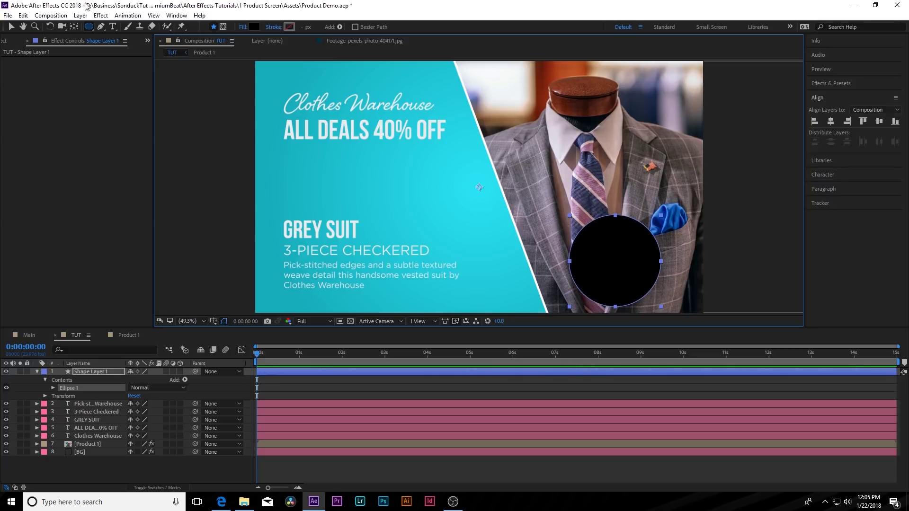
Add a $799 text layer over the black circle and set it in Bebas Neue Regular at 146 px
click(114, 26)
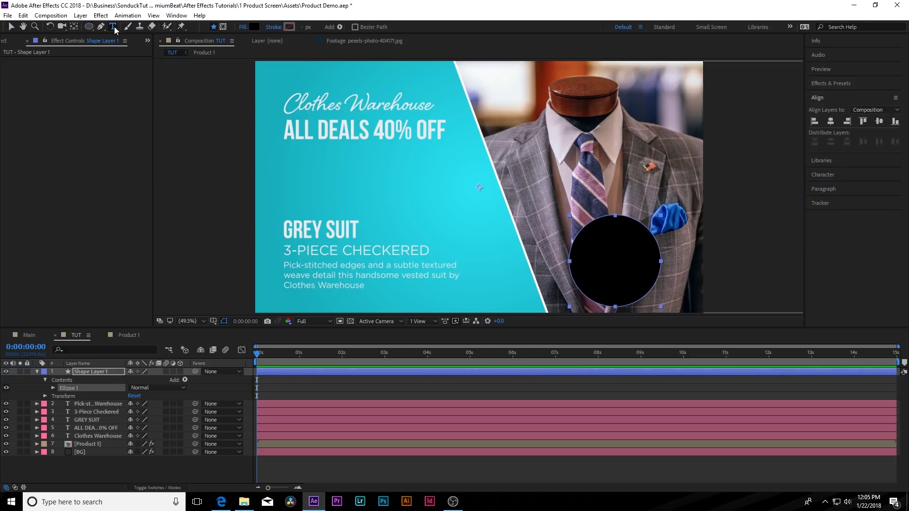
click(609, 262)
text($799)
drag(614, 259, 669, 264)
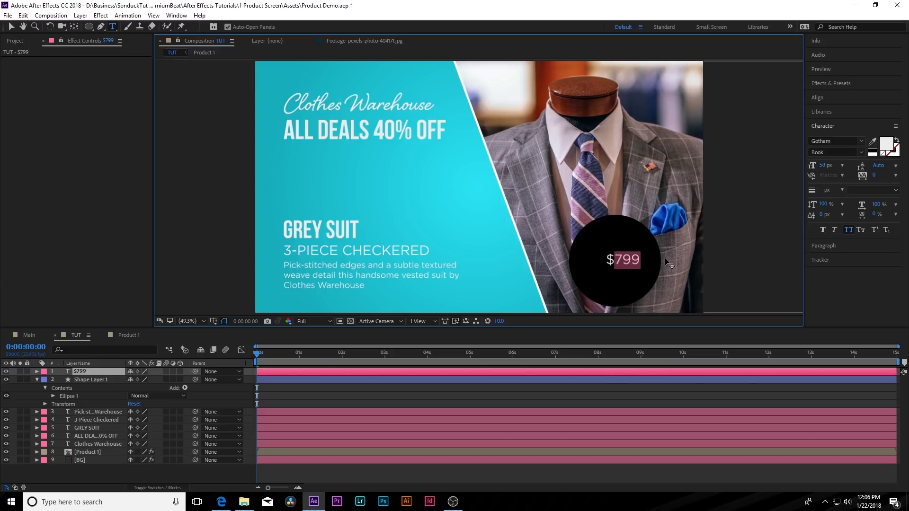
text(799)
key(ctrl+a)
click(838, 141)
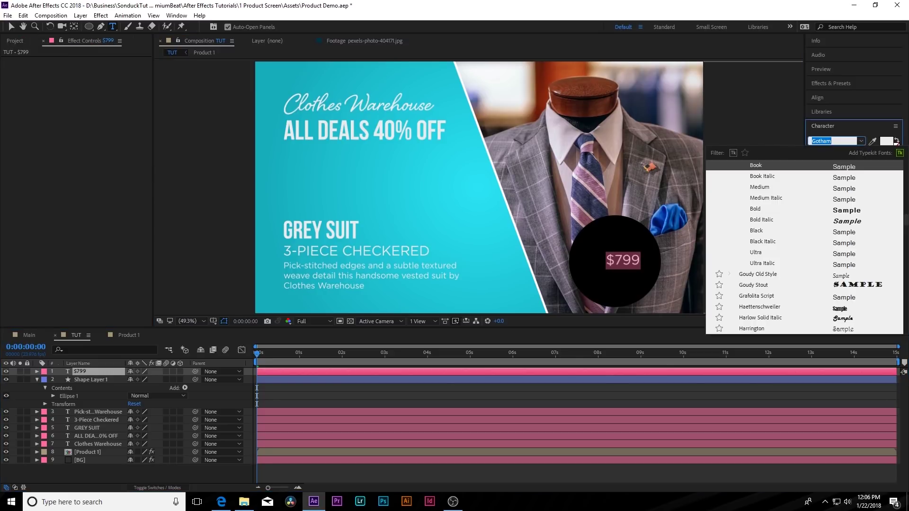
text(beb)
click(759, 176)
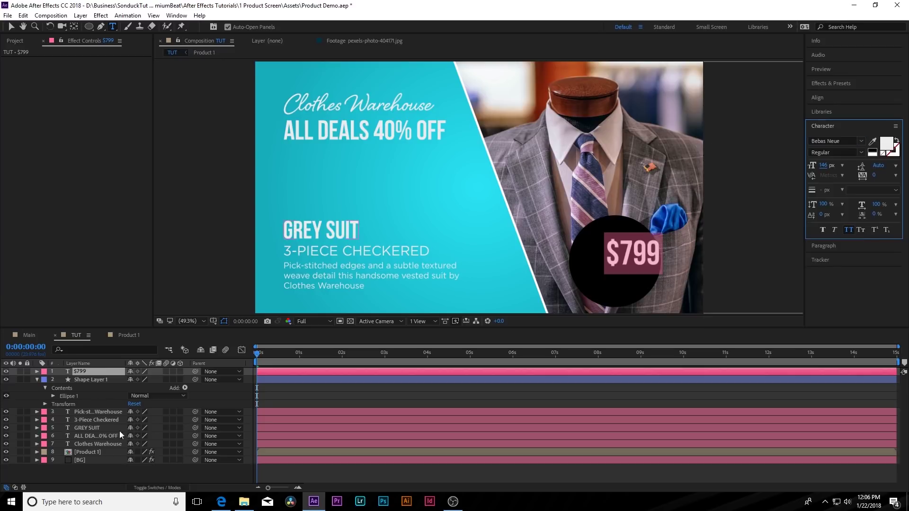
Centre the $799 text and the black circle on each other horizontally and vertically, and return to the Selection tool
shift+click(86, 379)
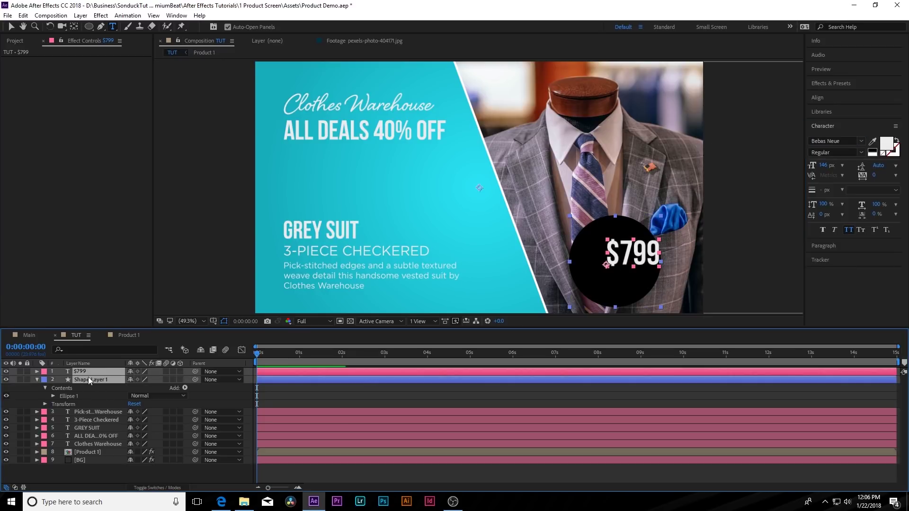
click(817, 97)
click(831, 121)
click(879, 121)
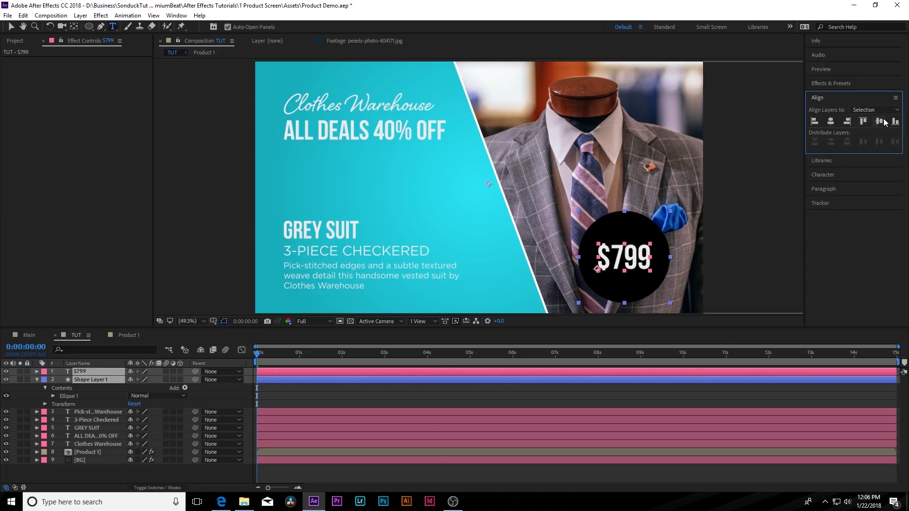
click(11, 27)
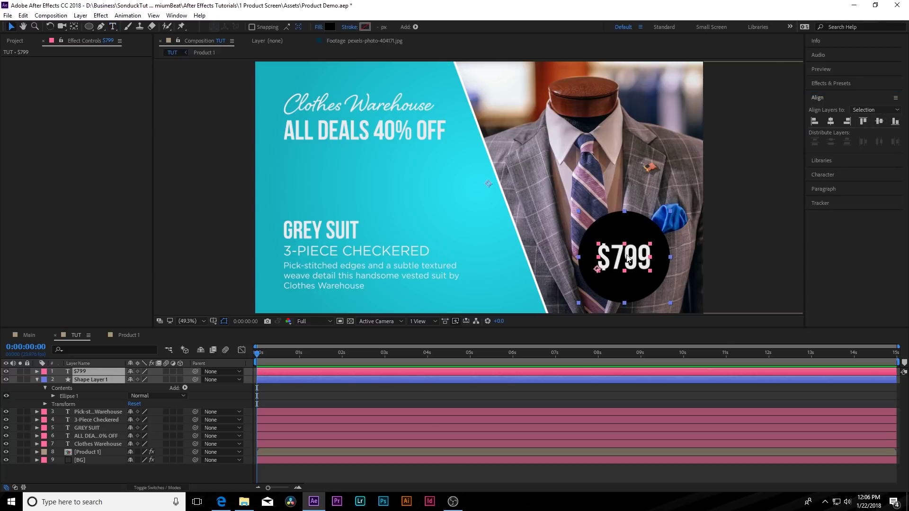
click(631, 233)
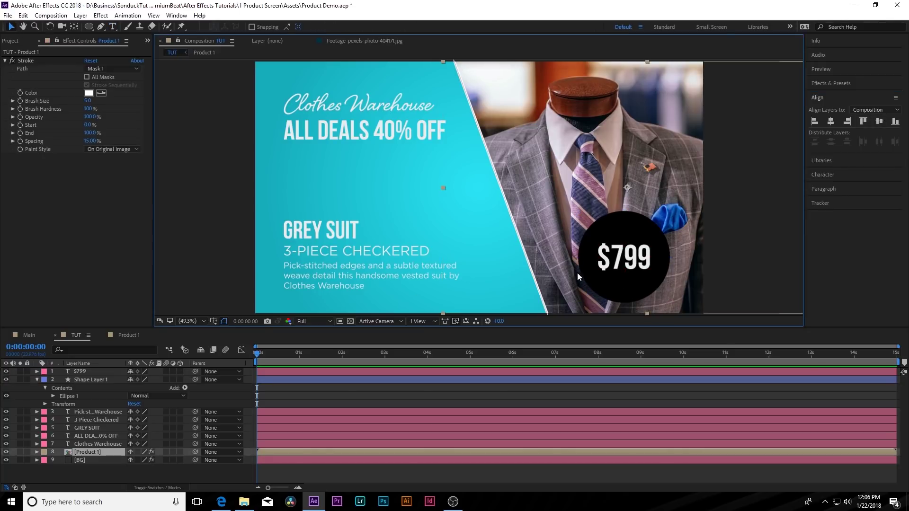
Try lowering the circle layer's overall opacity to 40%, 72% and 60%
click(77, 381)
key(t)
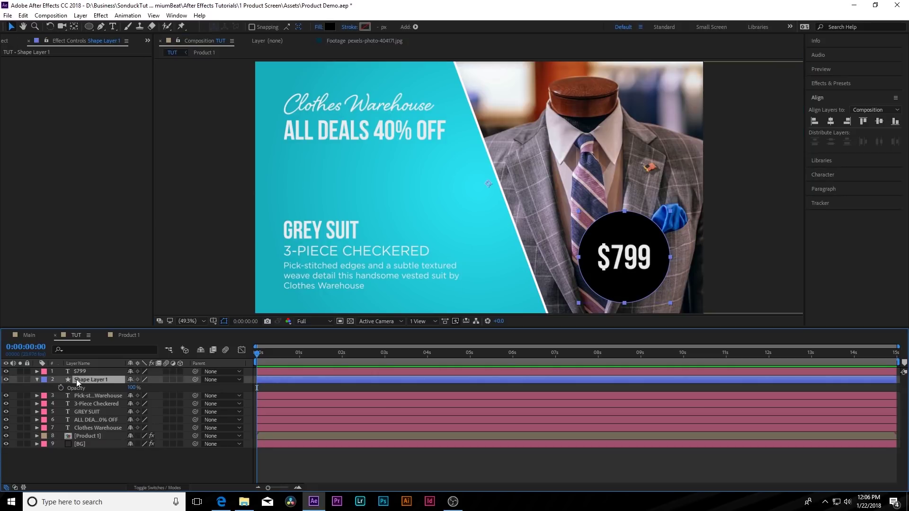
drag(129, 388, 106, 390)
click(144, 450)
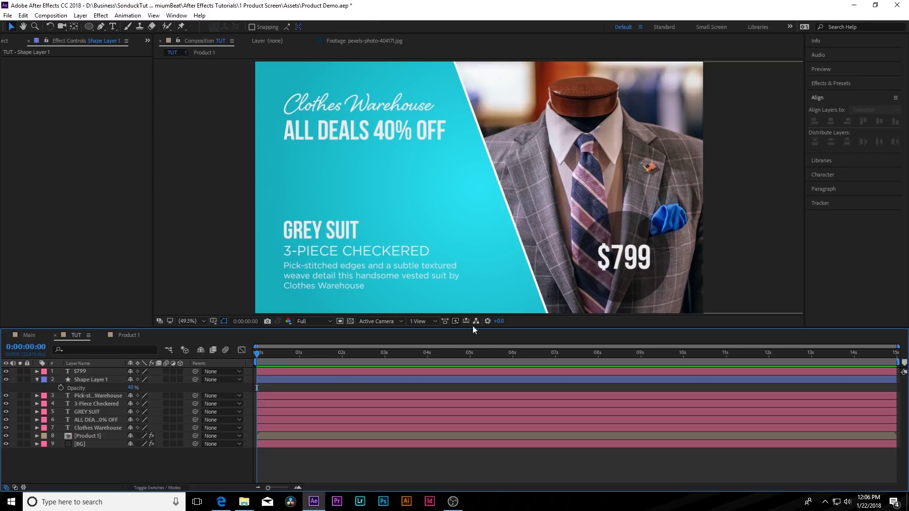
click(123, 384)
drag(132, 388, 145, 387)
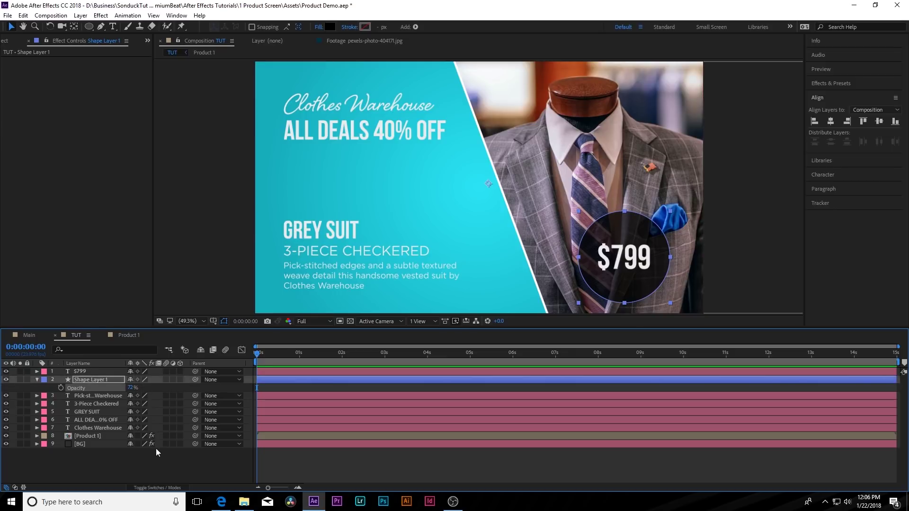
click(132, 387)
text(60)
click(147, 462)
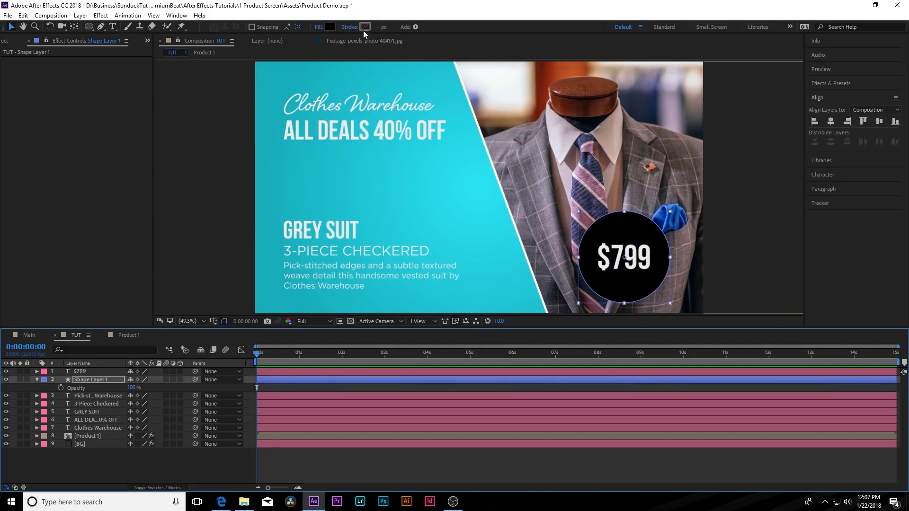
Give the black circle a solid white 4 px stroke
click(350, 27)
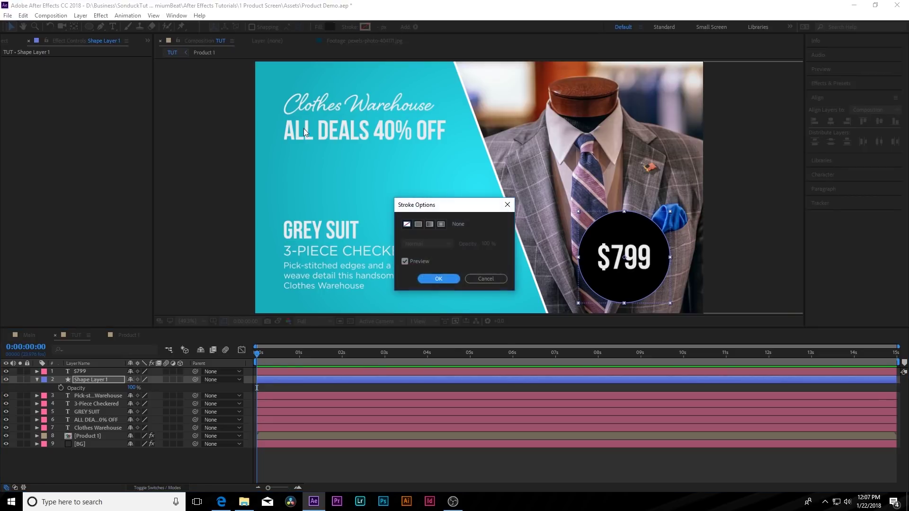
click(418, 224)
click(437, 279)
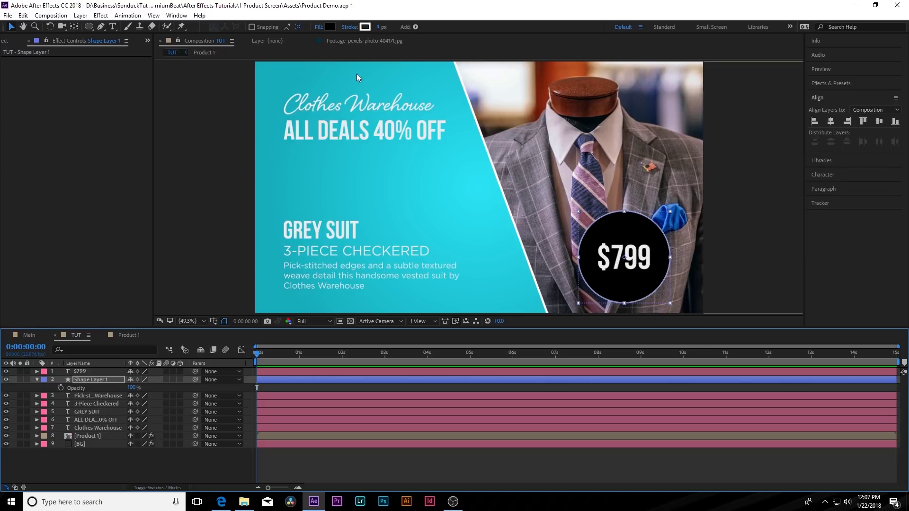
click(248, 217)
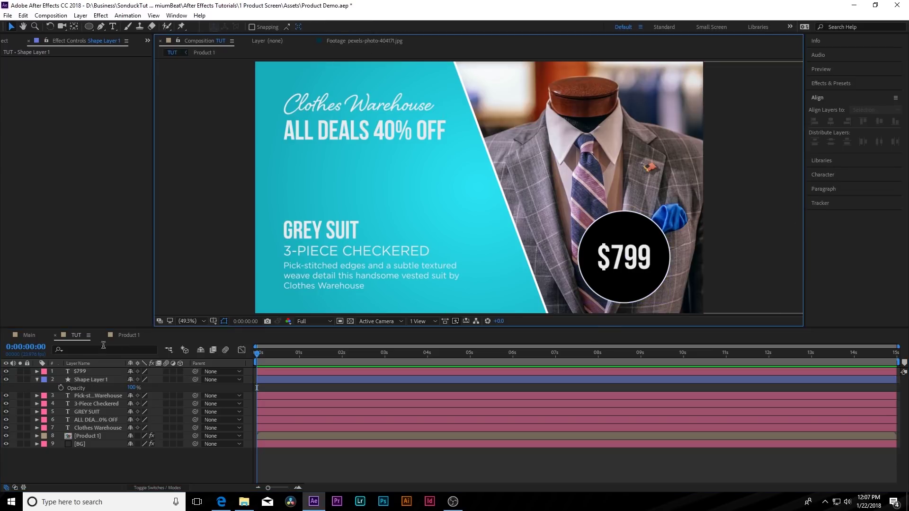
Set the opacity of the circle's fill alone to 60% and collapse the layer's properties
click(90, 377)
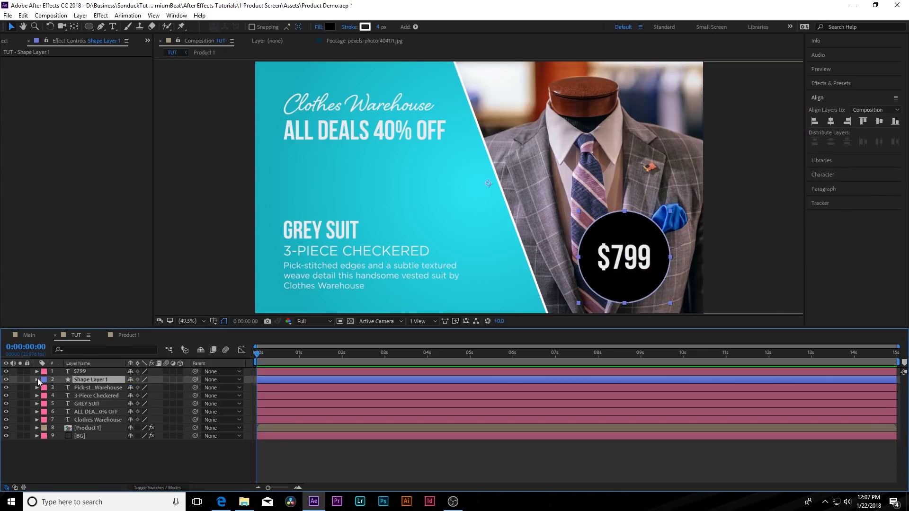
click(38, 379)
click(37, 379)
click(45, 387)
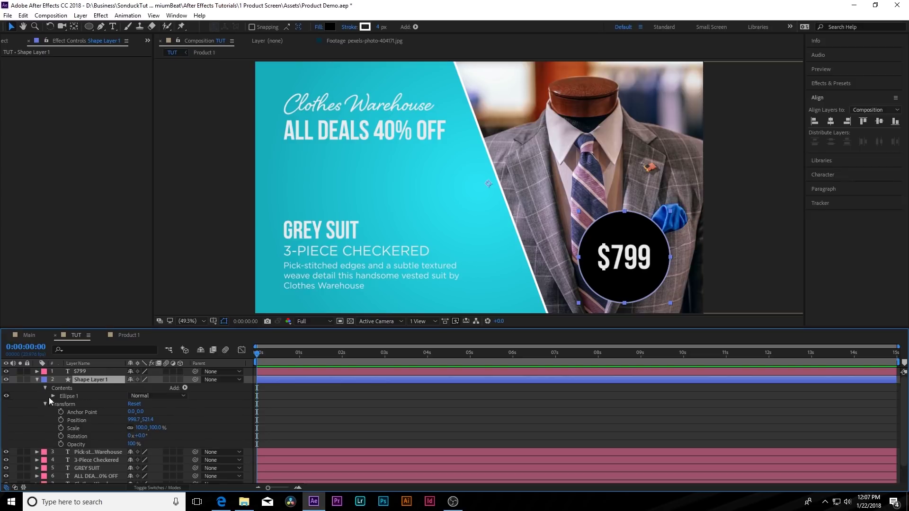
click(53, 396)
click(62, 419)
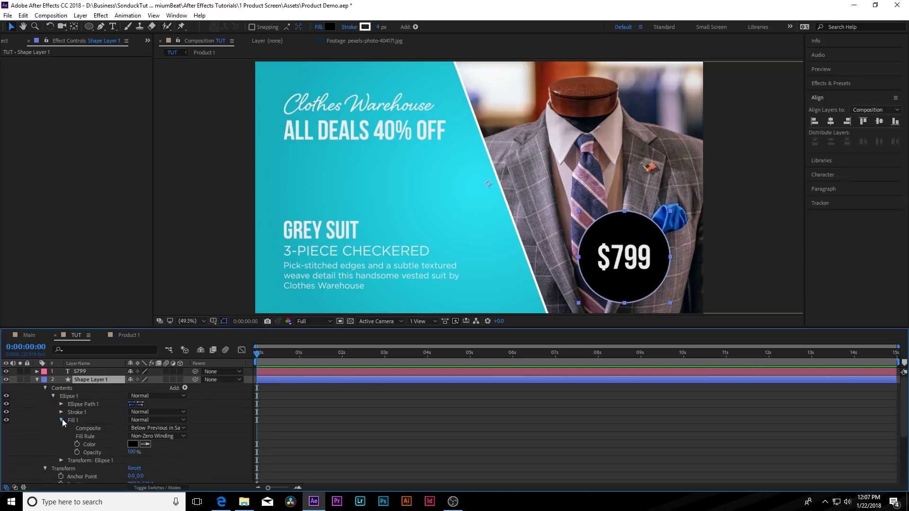
click(135, 452)
text(60)
click(206, 426)
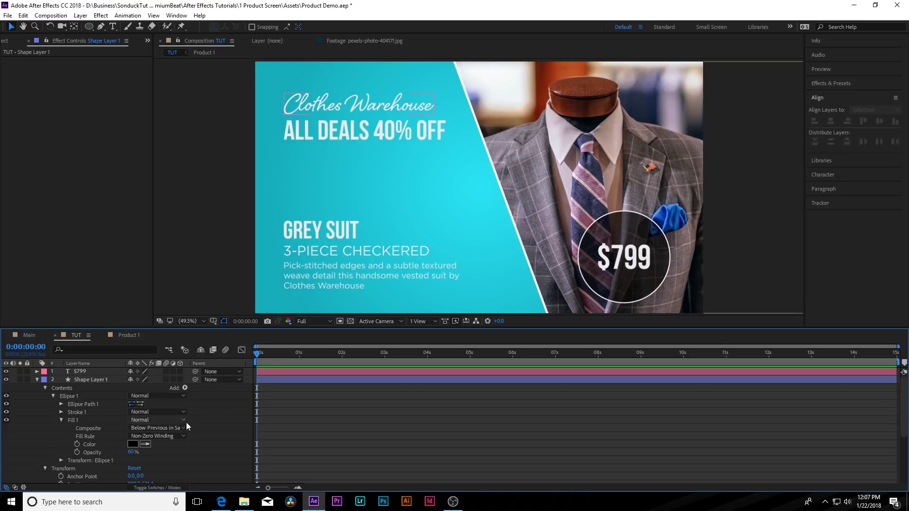
key(u)
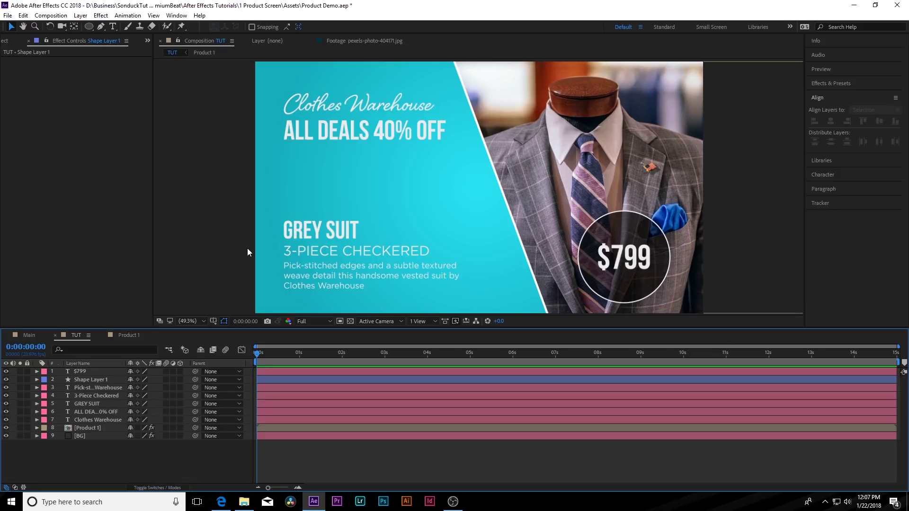
click(84, 377)
click(109, 448)
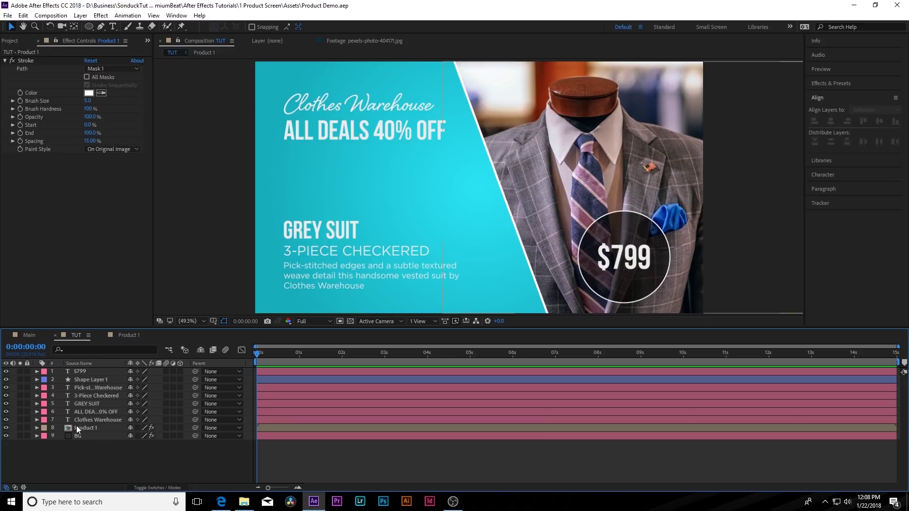
Keyframe Product 1's position so the photo slides in vertically from off-screen over about 1.3 seconds, easing the end keyframe
click(90, 428)
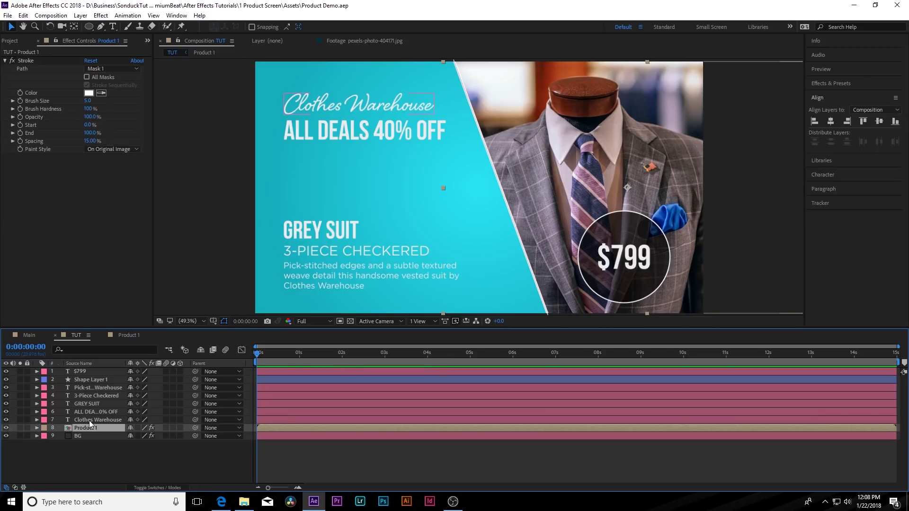
key(p)
click(61, 435)
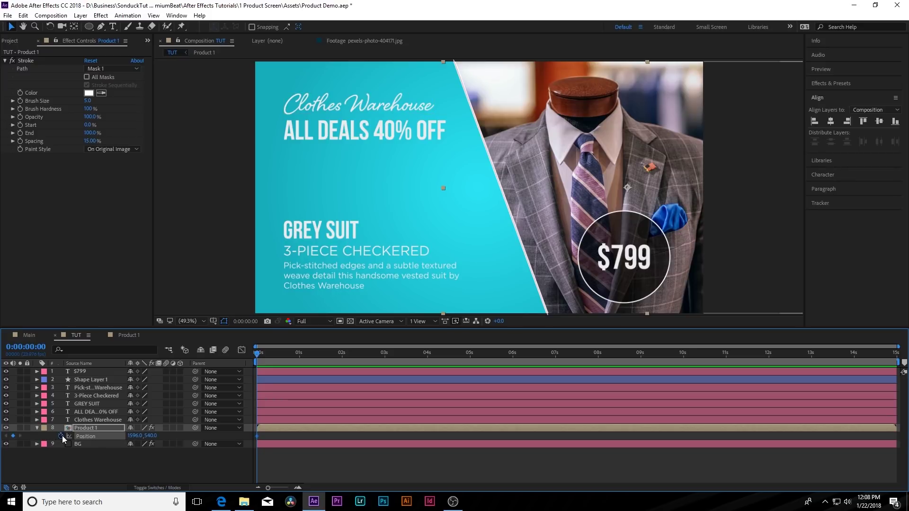
drag(257, 436, 311, 436)
drag(150, 435, 650, 459)
drag(275, 355, 314, 368)
drag(328, 434, 269, 445)
key(F9)
drag(264, 354, 334, 361)
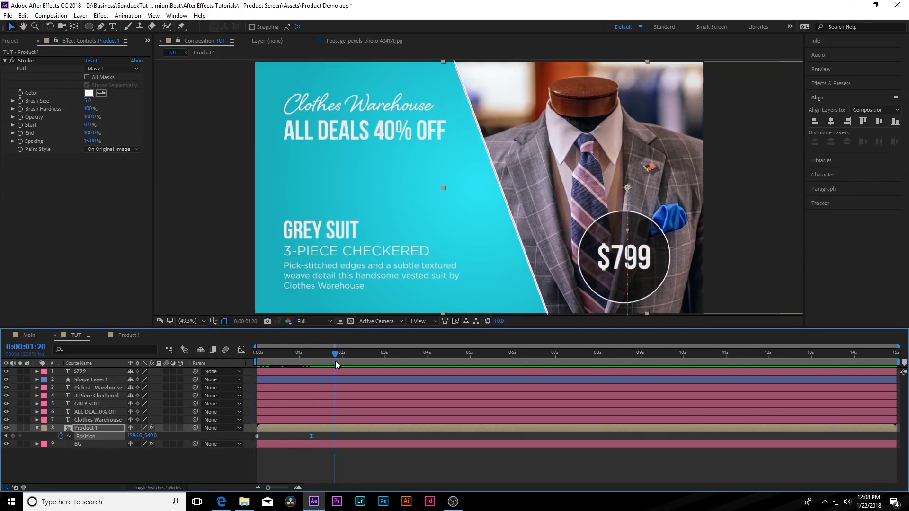
Hide the mask outlines and keyframe the Stroke effect's Start on Product 1 from 58% at 0:00:01:08 to 0% about one second on
click(27, 61)
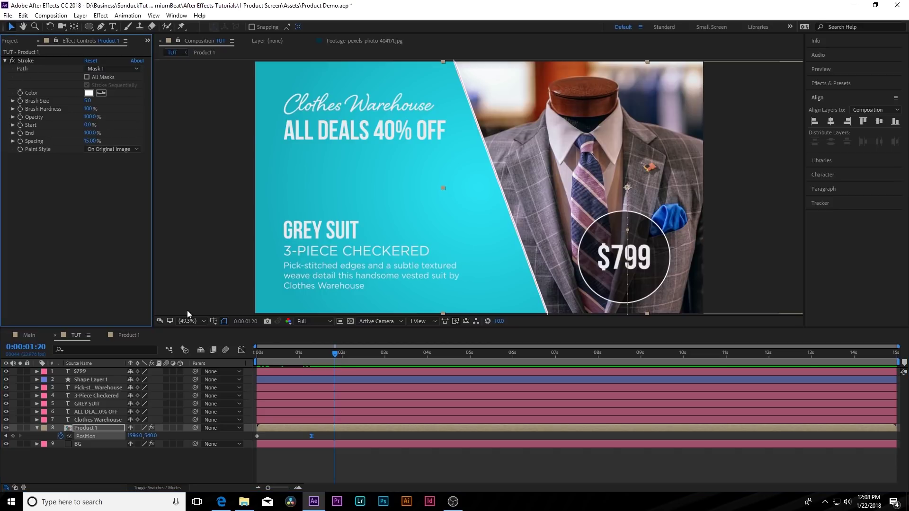
click(223, 321)
drag(276, 356, 315, 368)
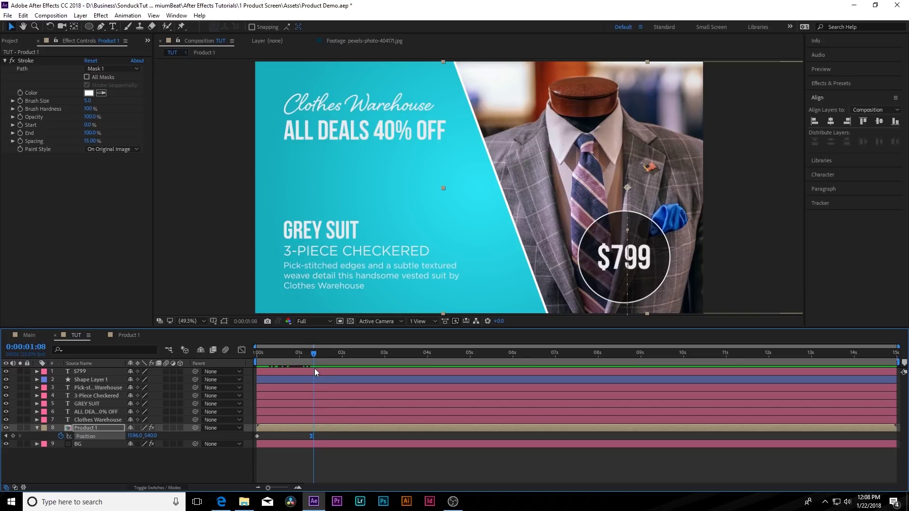
click(22, 130)
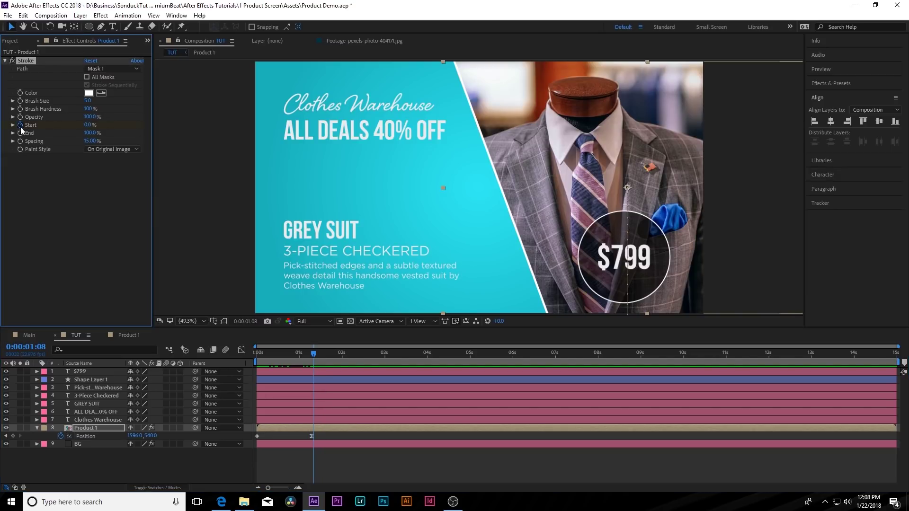
click(20, 125)
drag(319, 444, 355, 439)
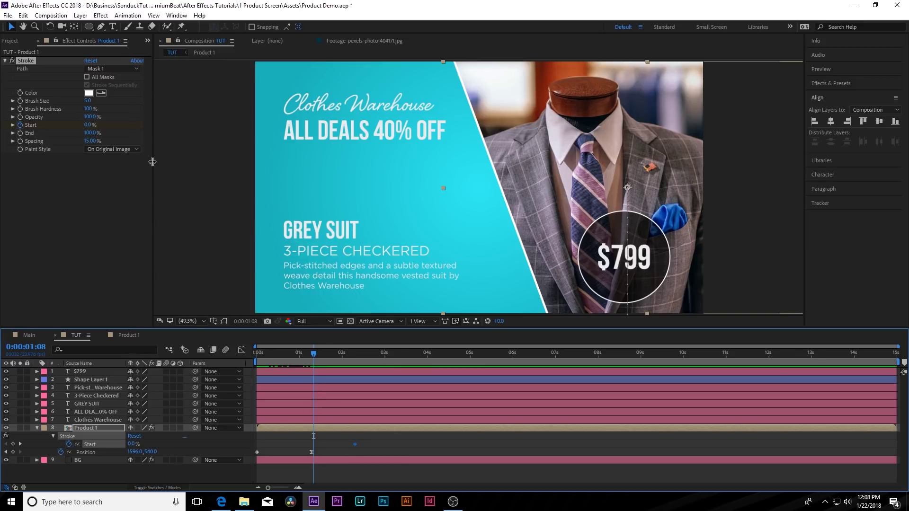
drag(87, 125, 117, 128)
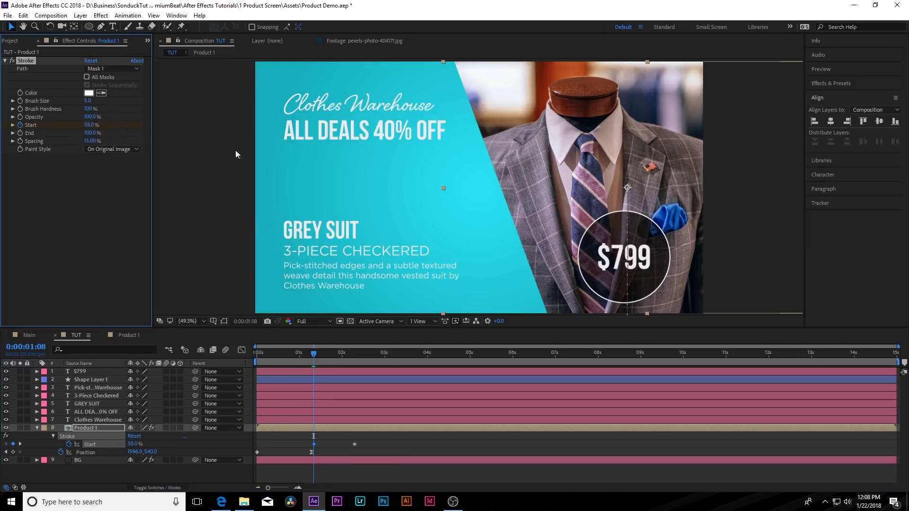
Apply Easy Ease to the end keyframe of the stroke's Start animation, preview the reveal and collapse the layer
click(319, 347)
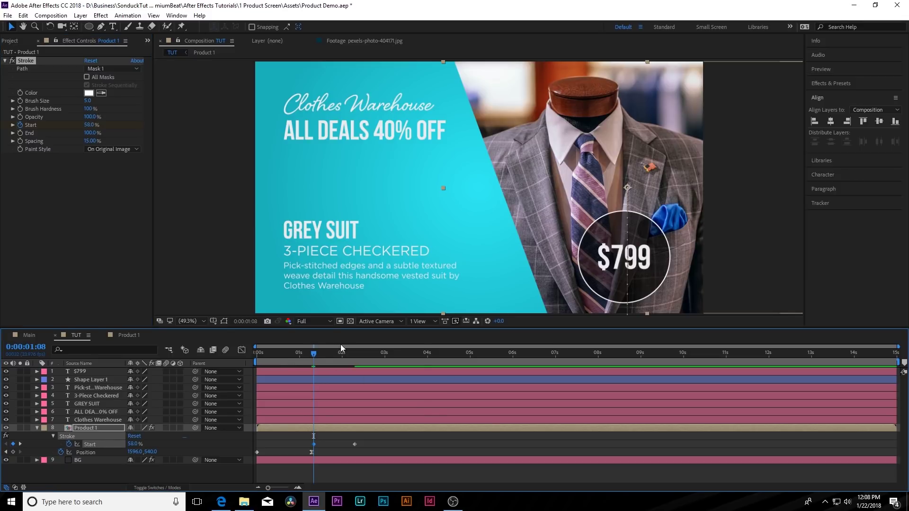
drag(319, 352, 341, 352)
drag(372, 443, 327, 454)
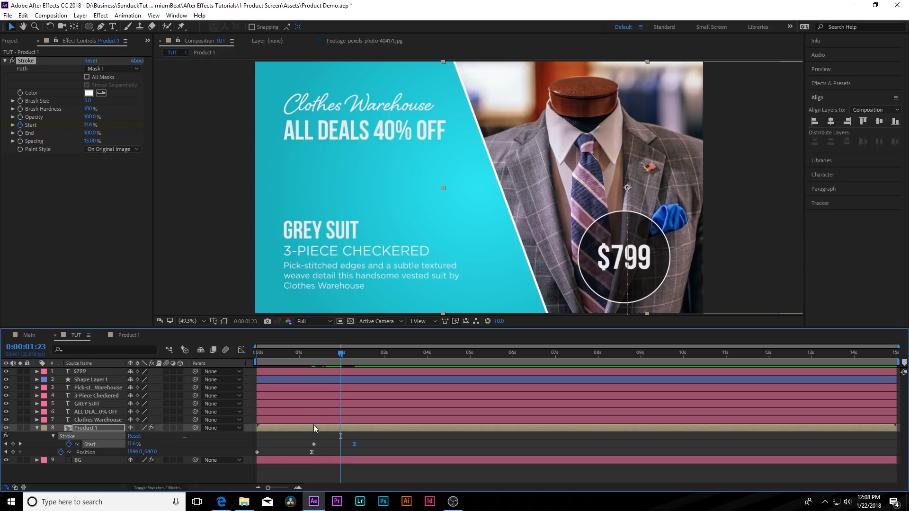
drag(309, 352, 359, 355)
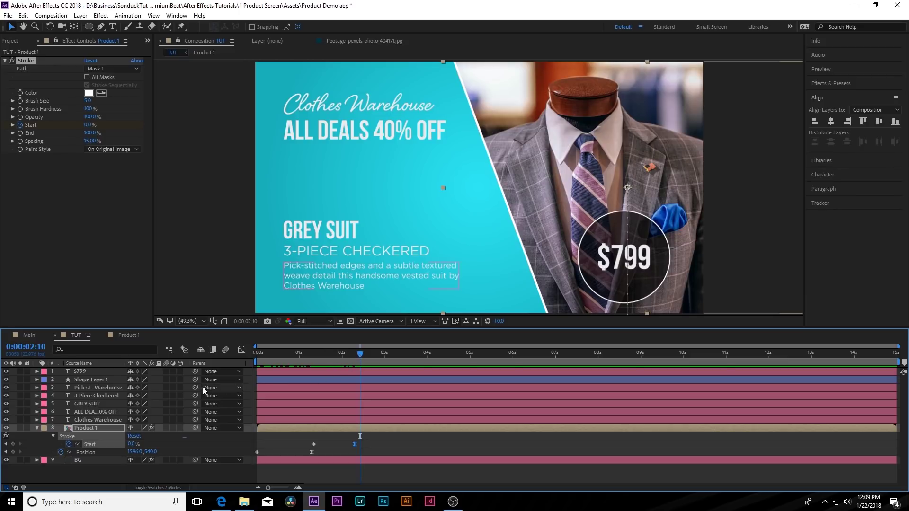
key(u)
Pre-compose the $799 text and Shape Layer 1 into a composition named Price Tag and reveal its Scale property
click(95, 372)
shift+click(93, 380)
click(78, 454)
click(89, 372)
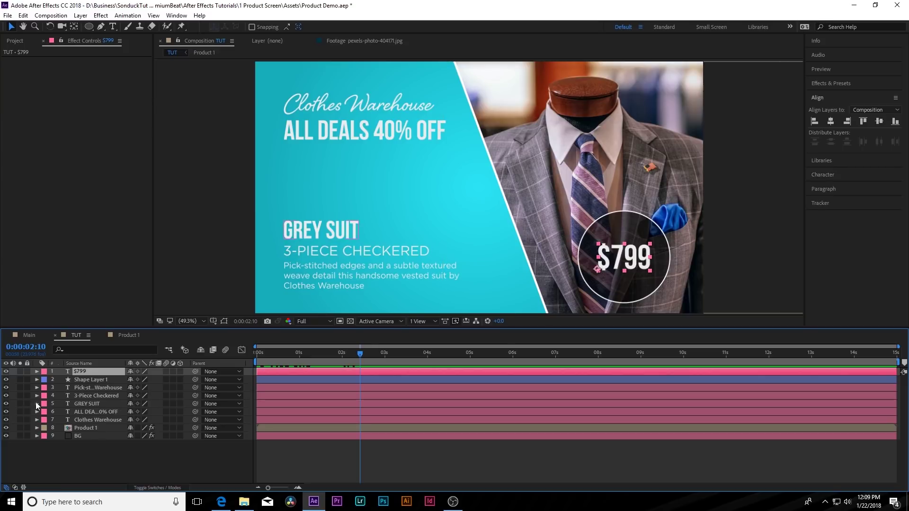
shift+click(88, 379)
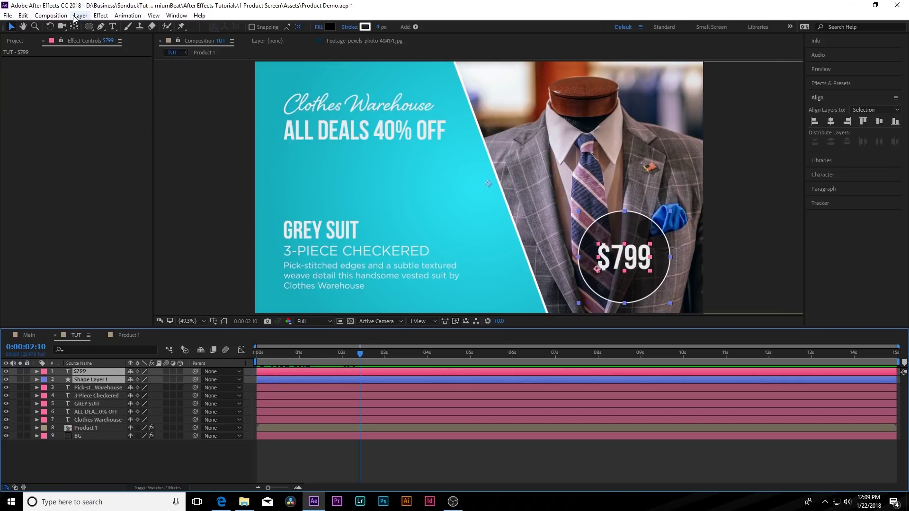
click(81, 15)
click(116, 379)
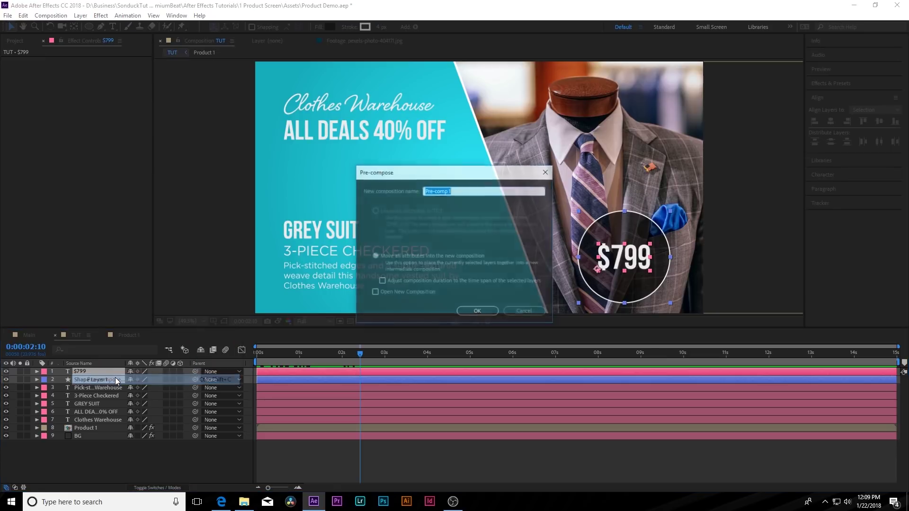
text(Price Tag)
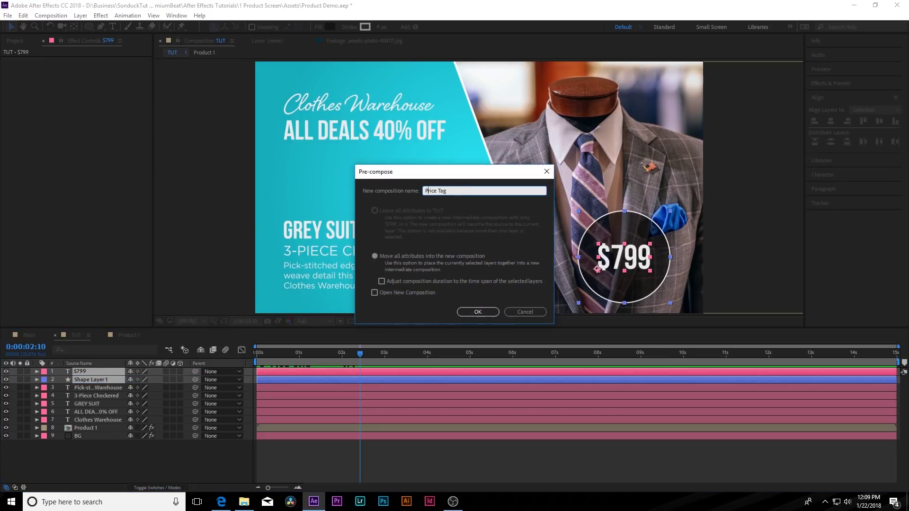
key(Return)
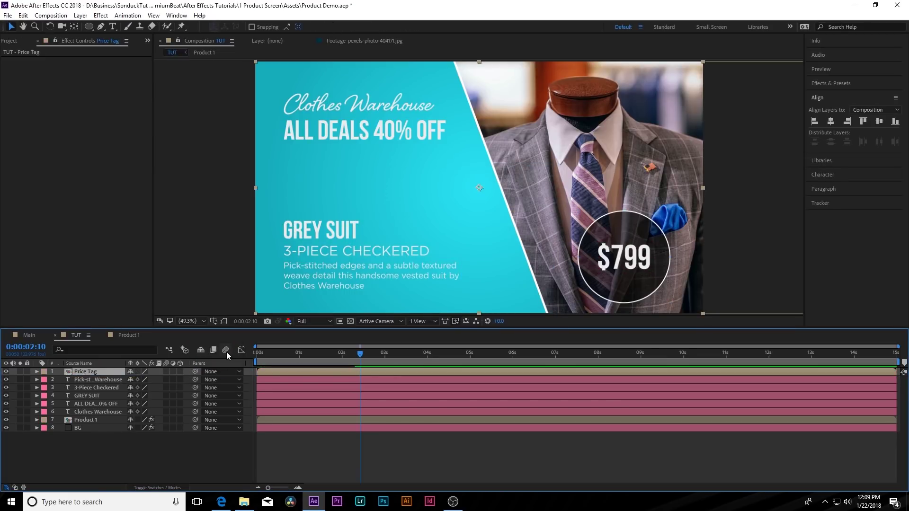
key(s)
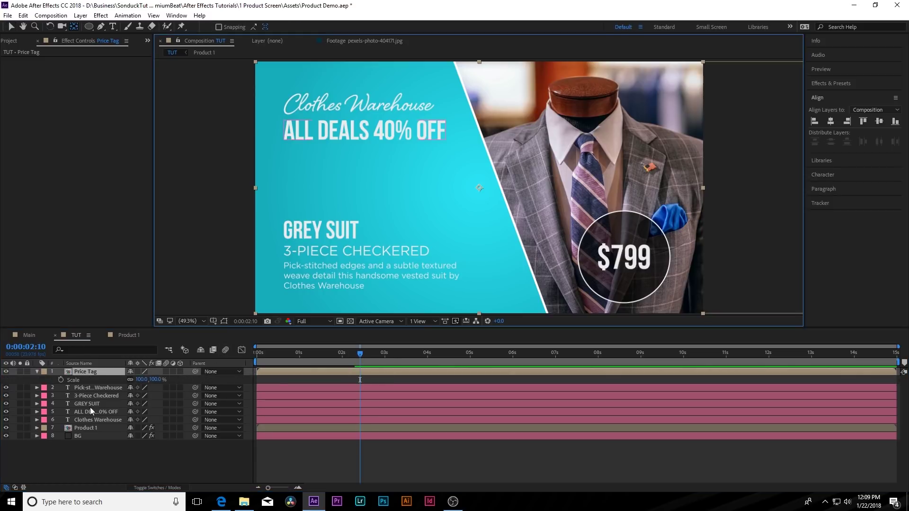
drag(142, 380, 128, 380)
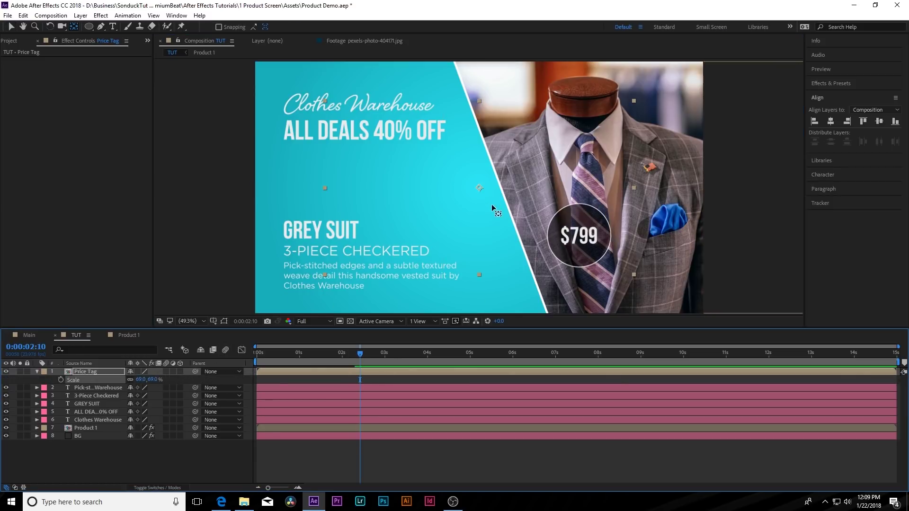
click(11, 27)
key(ctrl+z)
Move Price Tag's anchor point to the center of the $799 circle, then test the scaling and undo the test
click(74, 26)
drag(479, 190, 623, 256)
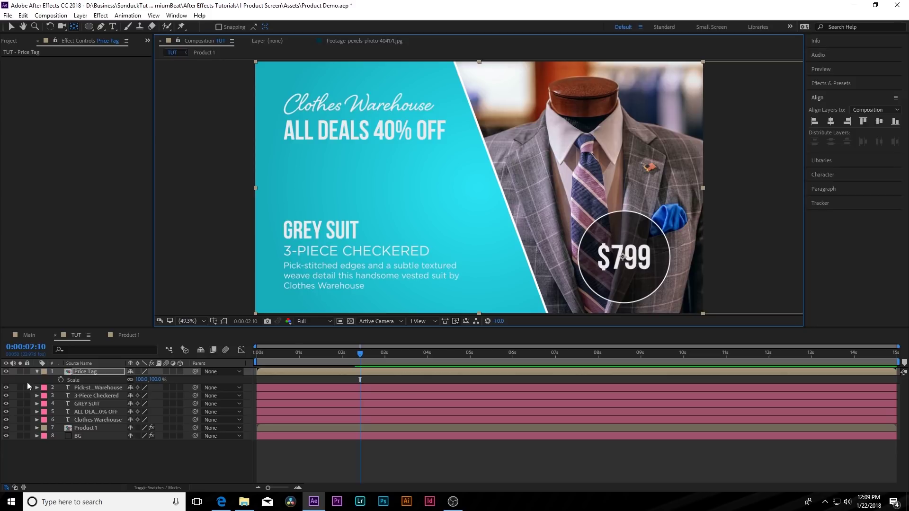
drag(141, 379, 103, 379)
key(ctrl+z)
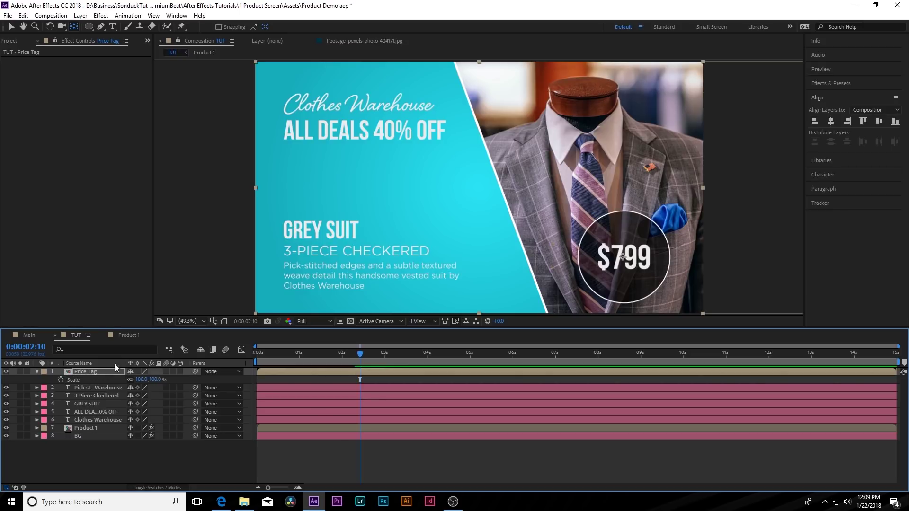
Keyframe Price Tag's Scale from 0% at 0:00:02:01 to 100% at about 0:00:02:21 and apply Easy Ease to both keyframes
drag(321, 355, 344, 363)
click(61, 379)
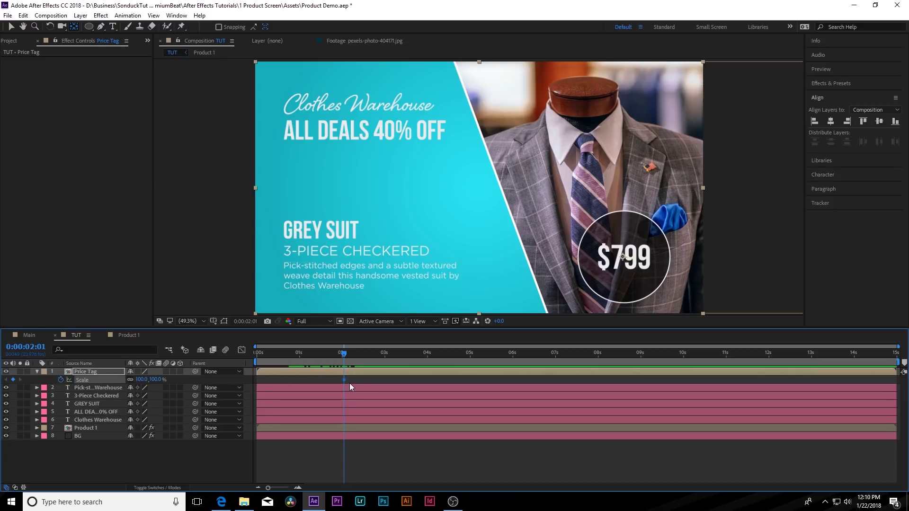
drag(344, 379, 379, 380)
click(141, 379)
text(0)
click(175, 453)
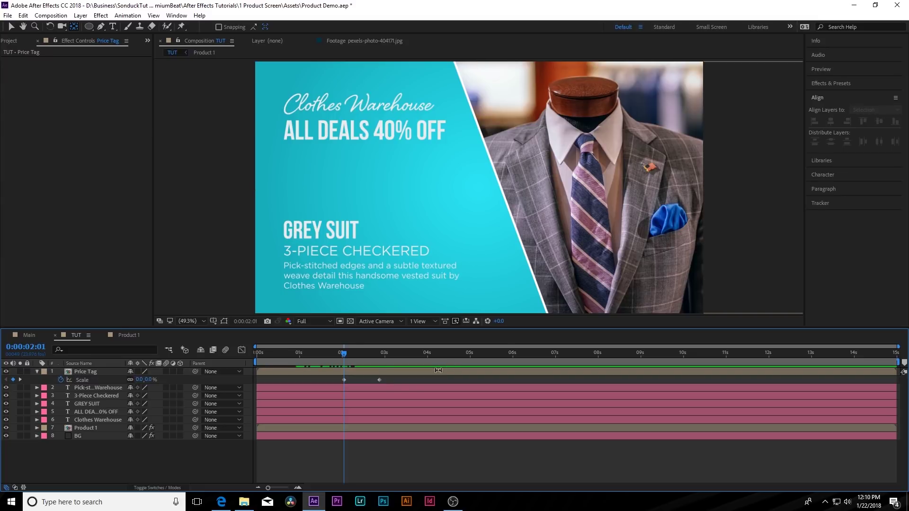
drag(328, 378, 391, 395)
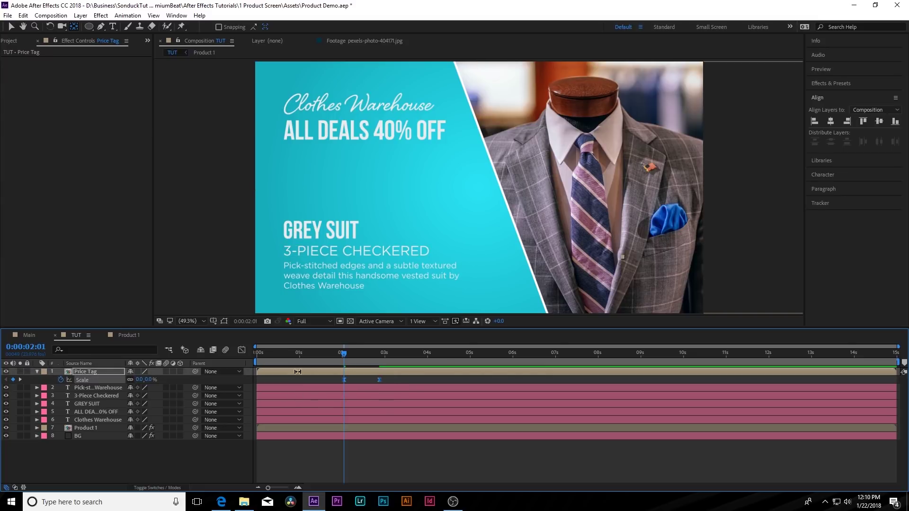
mouse_move(342, 353)
mouse_down()
mouse_move(399, 351)
mouse_move(344, 364)
mouse_up()
Keyframe Price Tag's Rotation from a clockwise tilt at 0:00:02:01 to 0° at the Scale end keyframe, ease both keyframes and preview
key(shift+r)
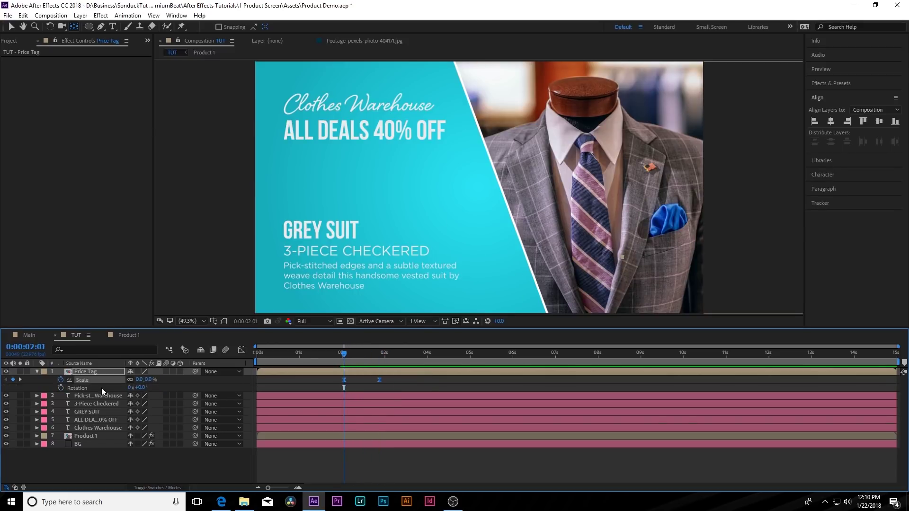
click(61, 388)
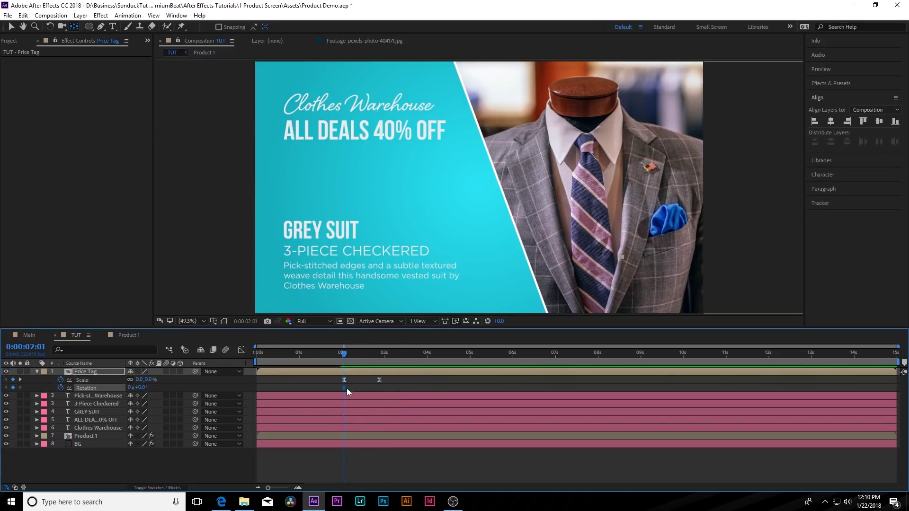
drag(345, 387, 379, 387)
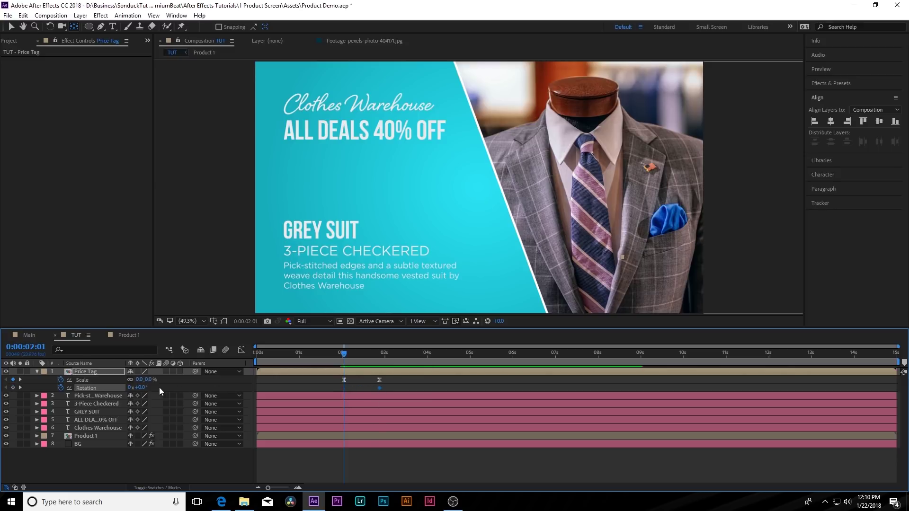
drag(141, 387, 167, 387)
drag(344, 353, 363, 362)
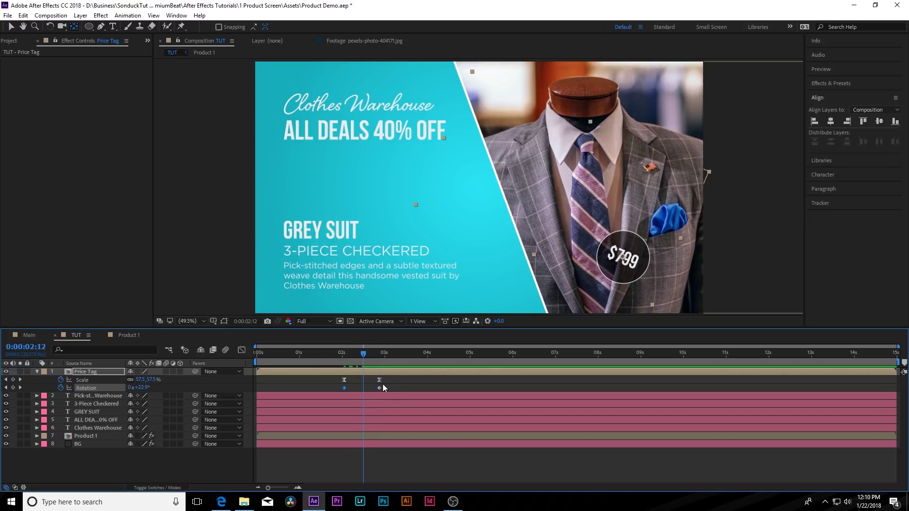
drag(396, 391, 317, 391)
key(F9)
click(390, 377)
key(space)
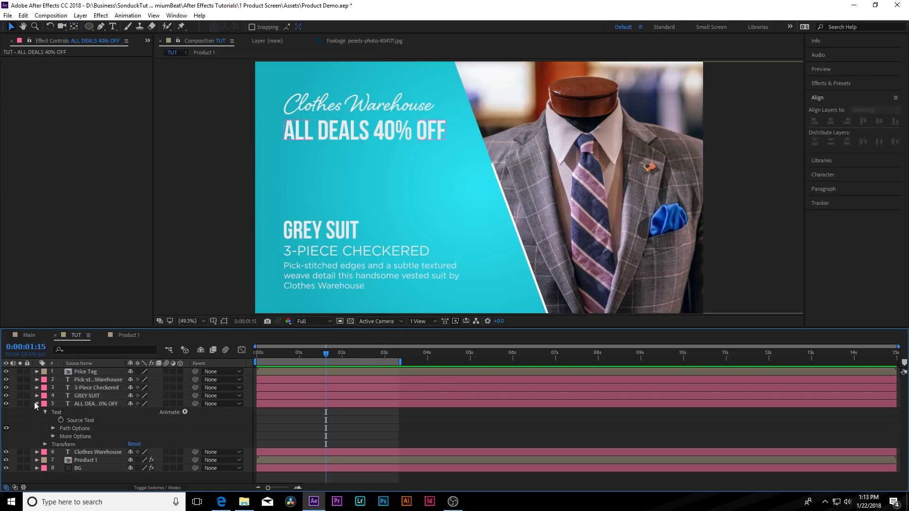
Add a Scale text animator to the ALL DEALS 40% OFF layer and set its scale to 0%
click(36, 403)
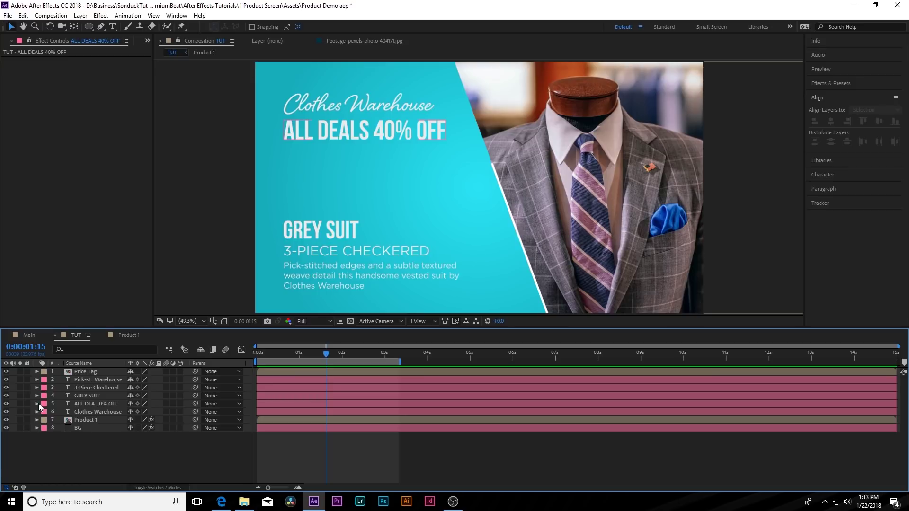
click(36, 404)
click(185, 412)
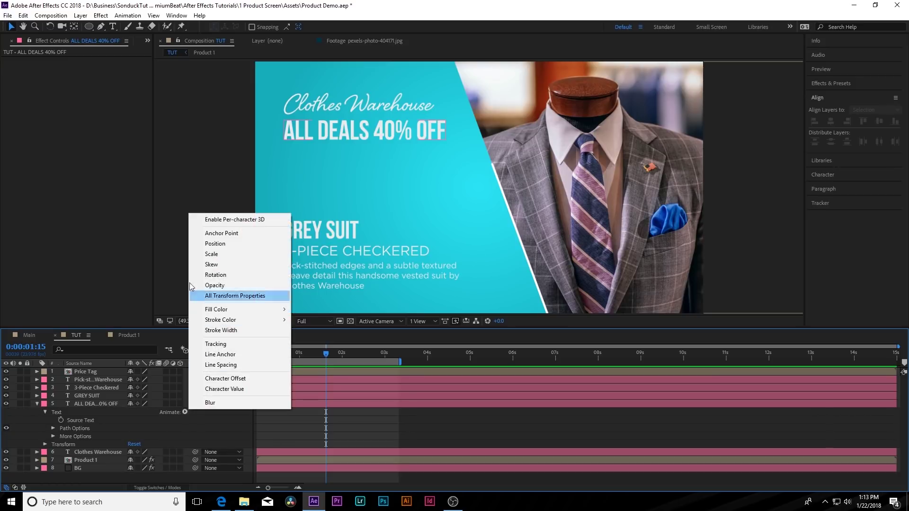
click(201, 257)
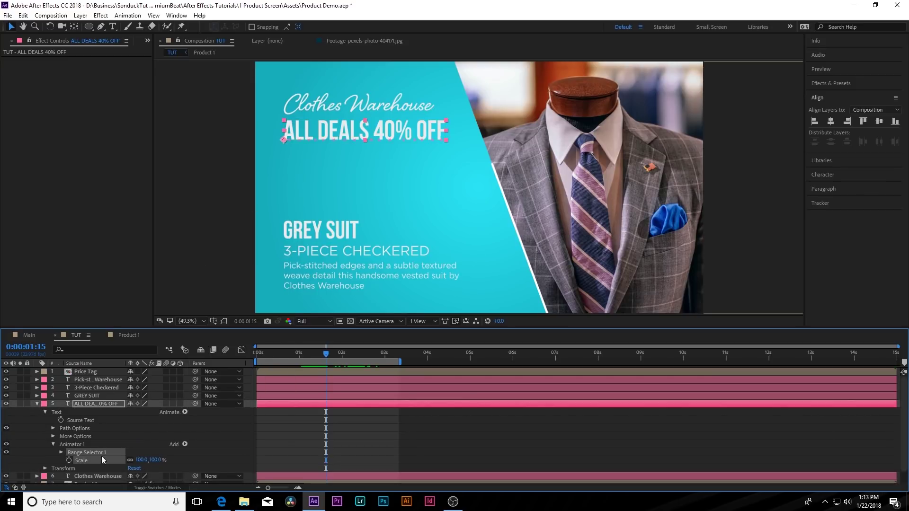
click(142, 460)
text(0)
key(Return)
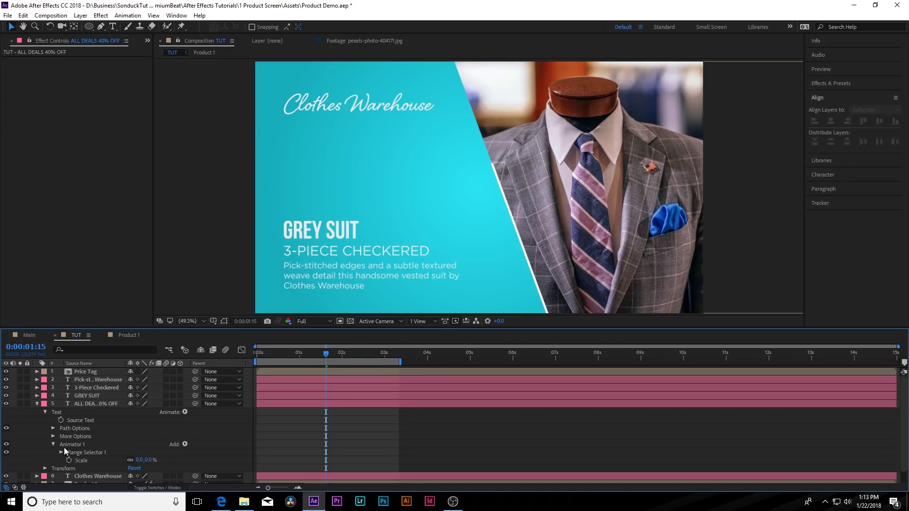
Keyframe the animator's Range Selector Start from 0% at 0:00:01:15 to 100% at about 0:00:03:00 and scrub through the reveal
click(61, 452)
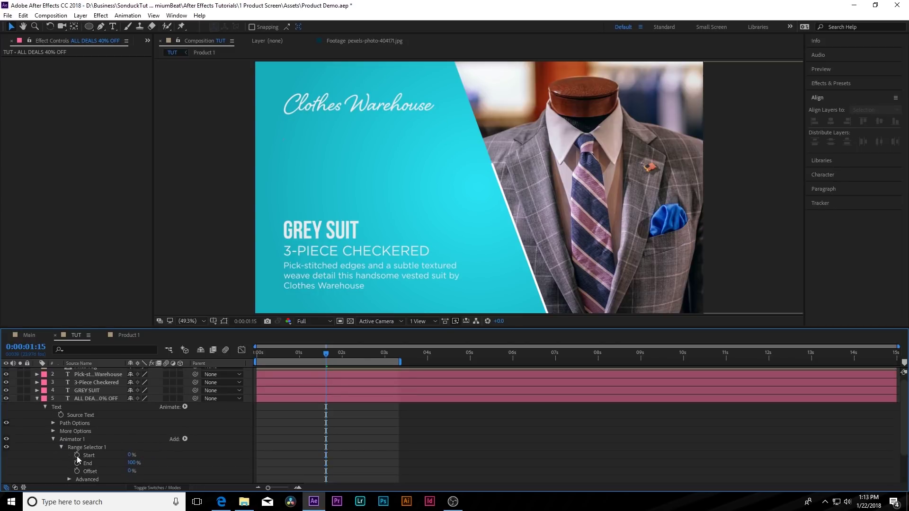
click(77, 456)
drag(324, 360, 384, 361)
drag(134, 454, 245, 455)
drag(325, 360, 356, 370)
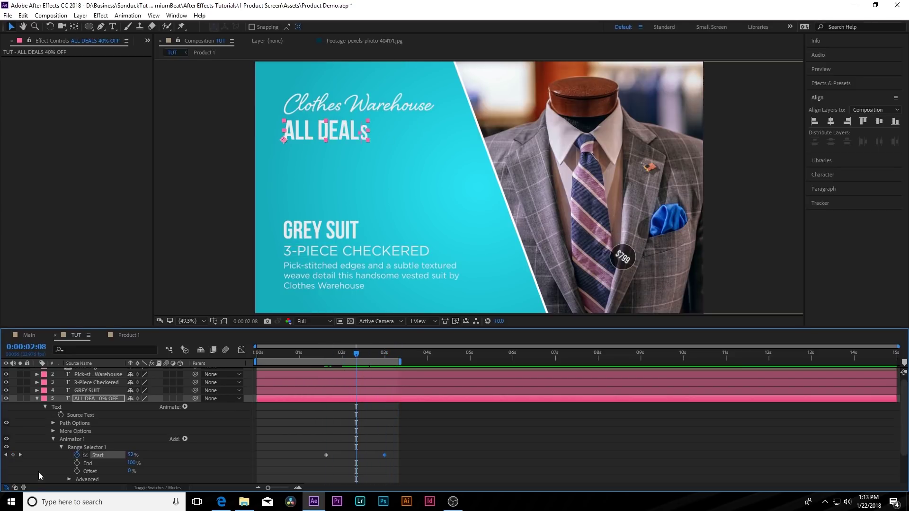
Base the range selector on Words, apply Easy Ease to the end Start keyframe and scrub through the word-by-word reveal
scroll(64, 465, down, 1)
click(69, 455)
scroll(69, 455, down, 2)
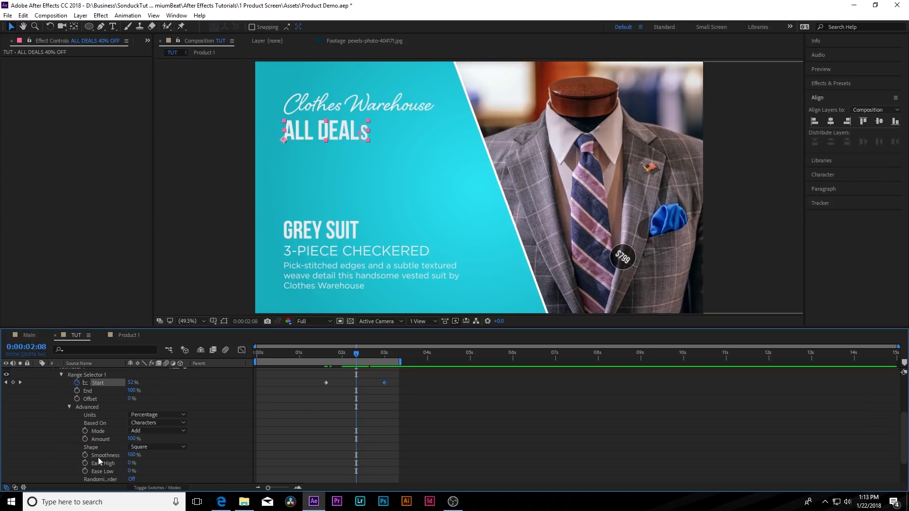
click(156, 423)
click(156, 453)
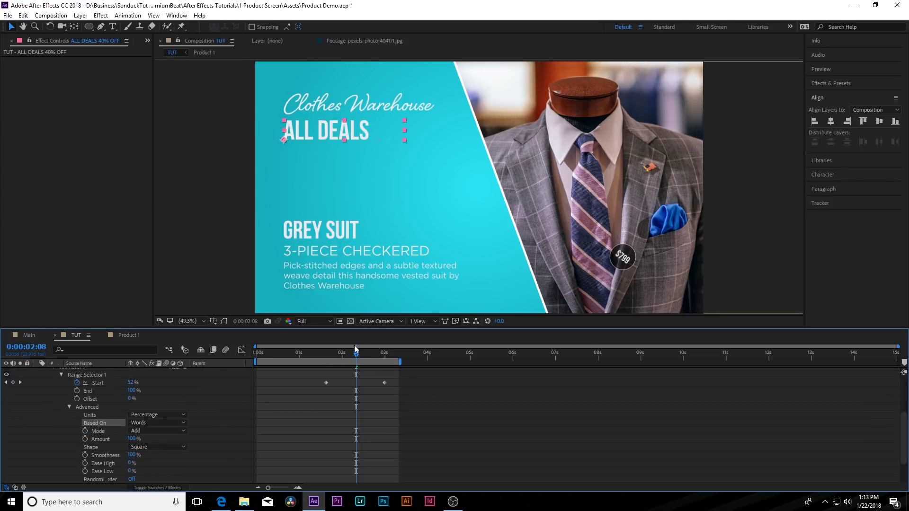
drag(350, 348, 396, 378)
scroll(316, 418, up, 2)
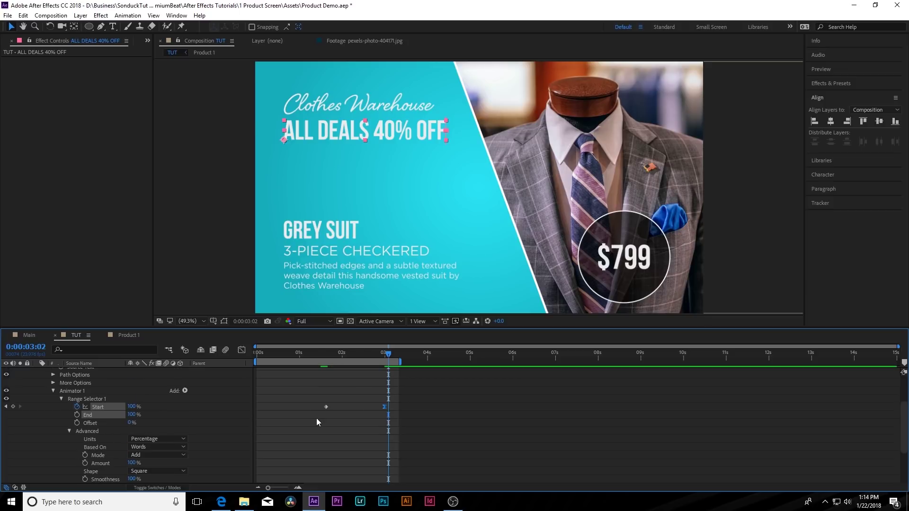
drag(325, 348, 373, 356)
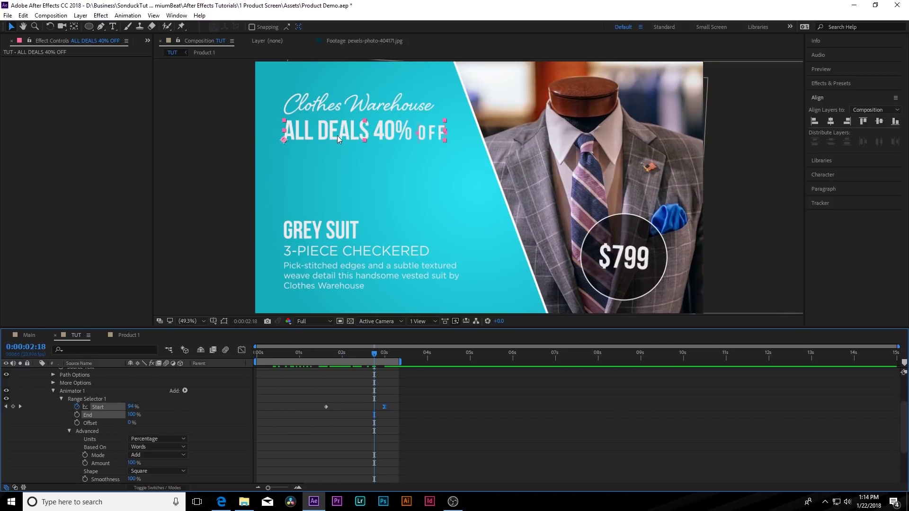
drag(377, 355, 382, 355)
Add a second Scale animator to the ALL DEALS 40% OFF text, set it to 150% and scrub to 0:00:02:19
click(61, 398)
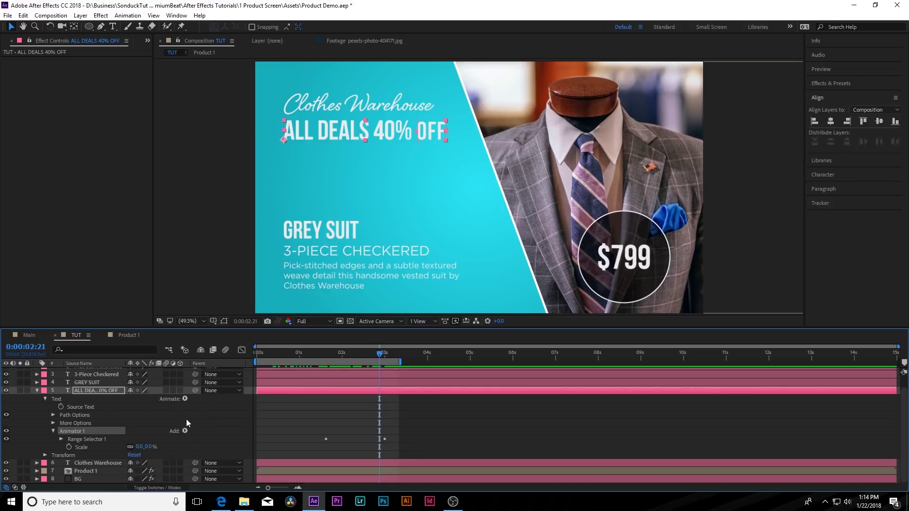
click(185, 398)
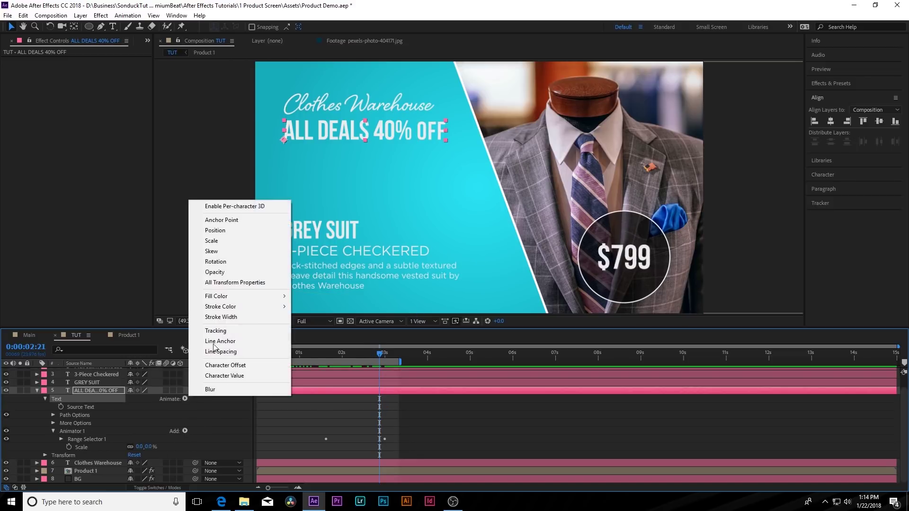
click(231, 241)
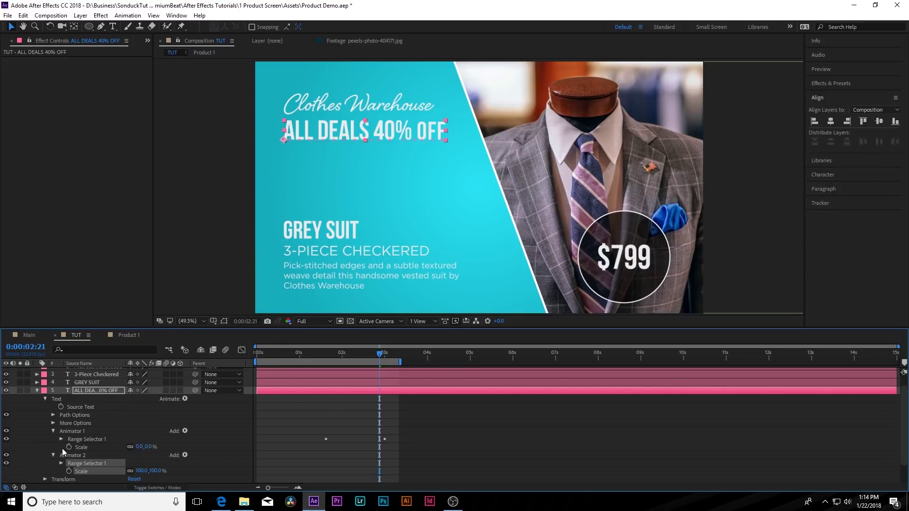
drag(142, 470, 170, 470)
drag(328, 356, 373, 359)
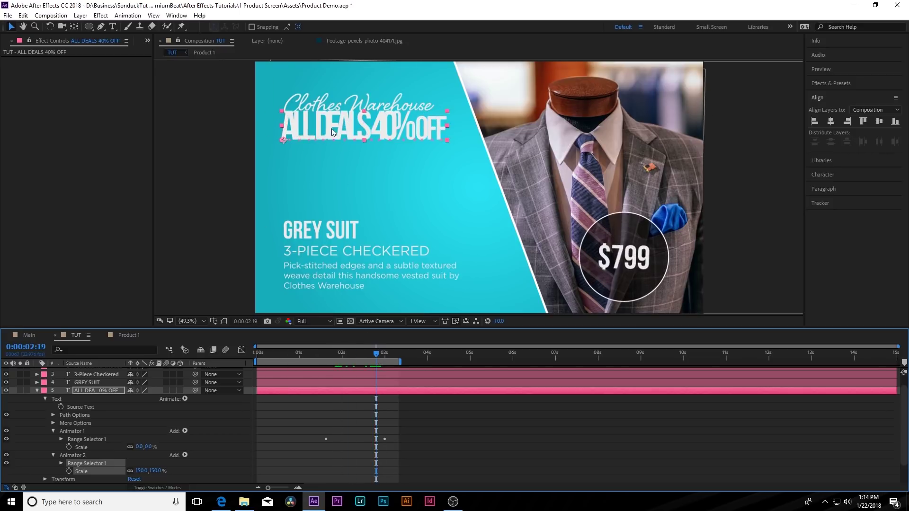
Keyframe the second animator's Range Selector Start at 100% at 0:00:02:19, with the 0% keyframe at about 0:00:03:21
click(61, 463)
click(78, 455)
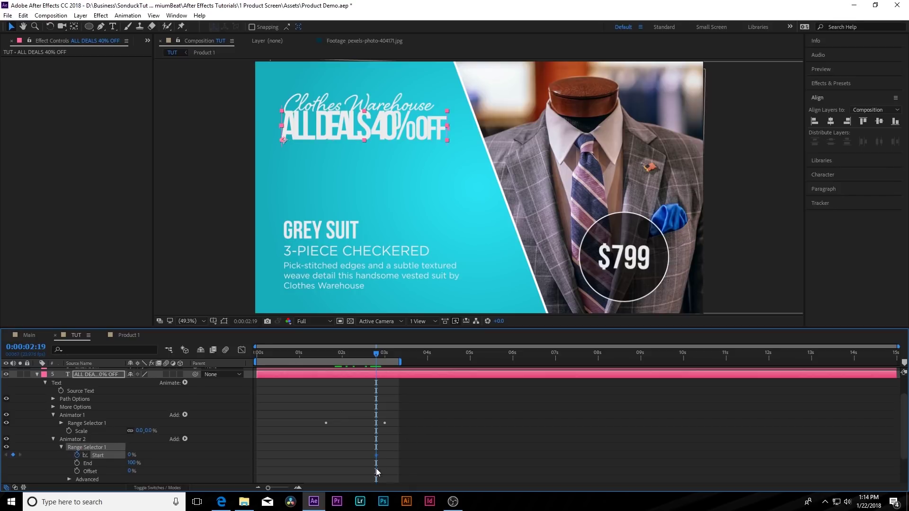
drag(376, 456, 405, 455)
drag(132, 454, 201, 454)
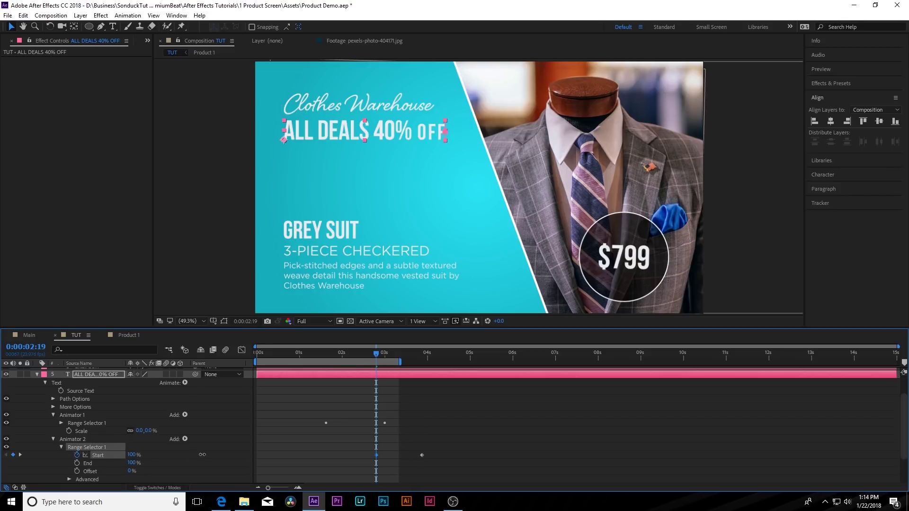
Base the second animator's range selector on Words and time-reverse its Start keyframes
click(67, 479)
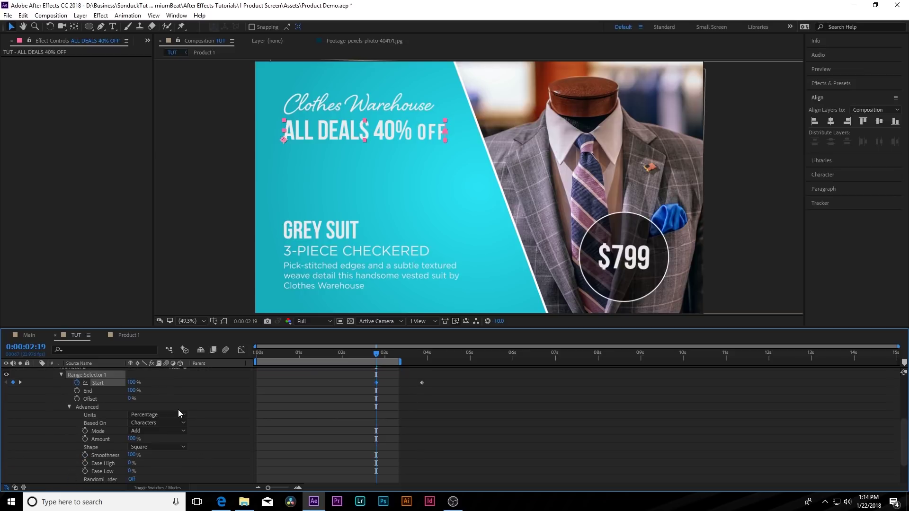
click(153, 425)
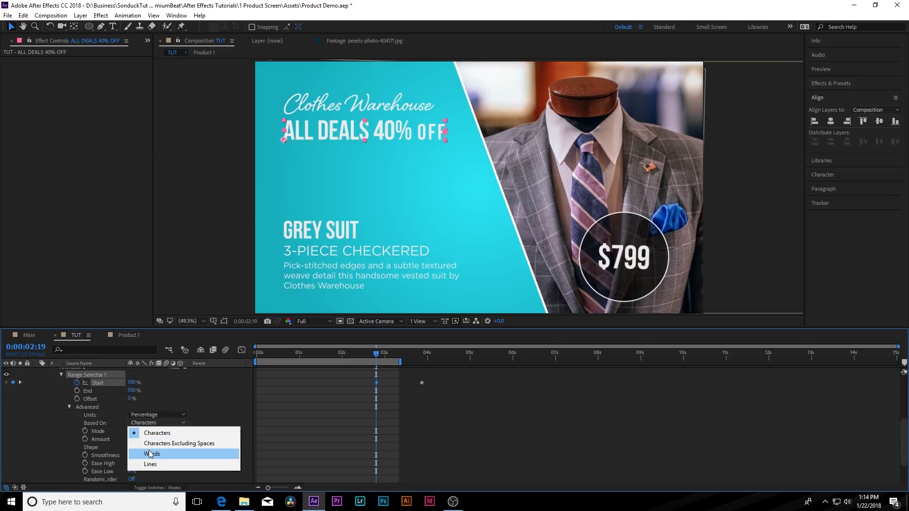
click(151, 456)
drag(373, 348, 421, 385)
right_click(421, 383)
mouse_move(478, 373)
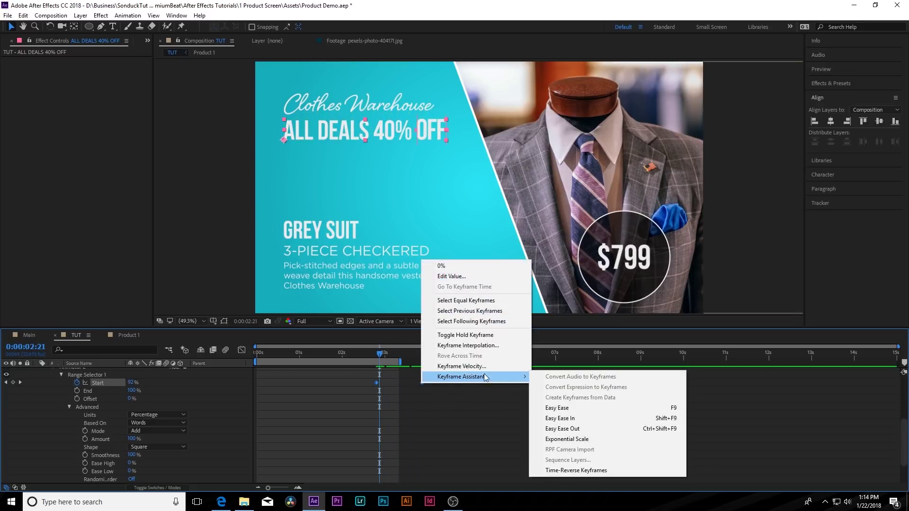
click(563, 471)
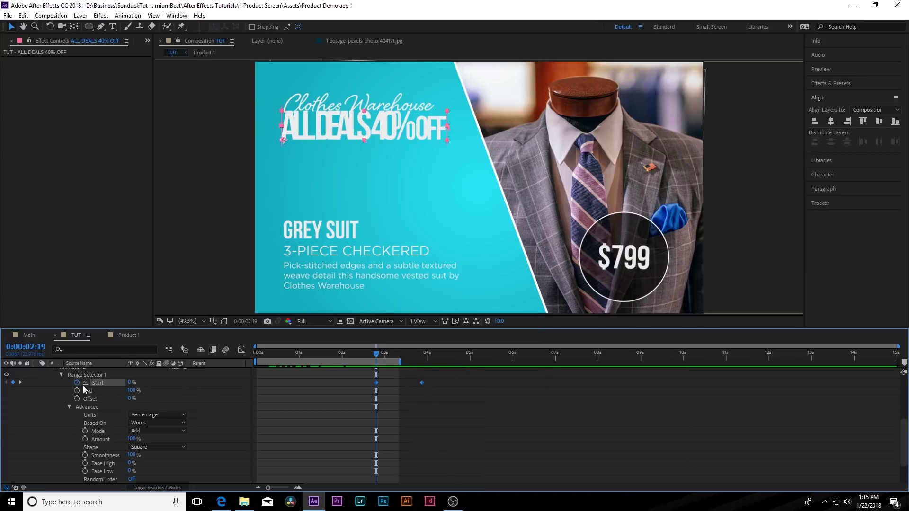
Keyframe the second range selector's End from 0% at 0:00:02:19 to 100% at 0:00:03:21
click(77, 391)
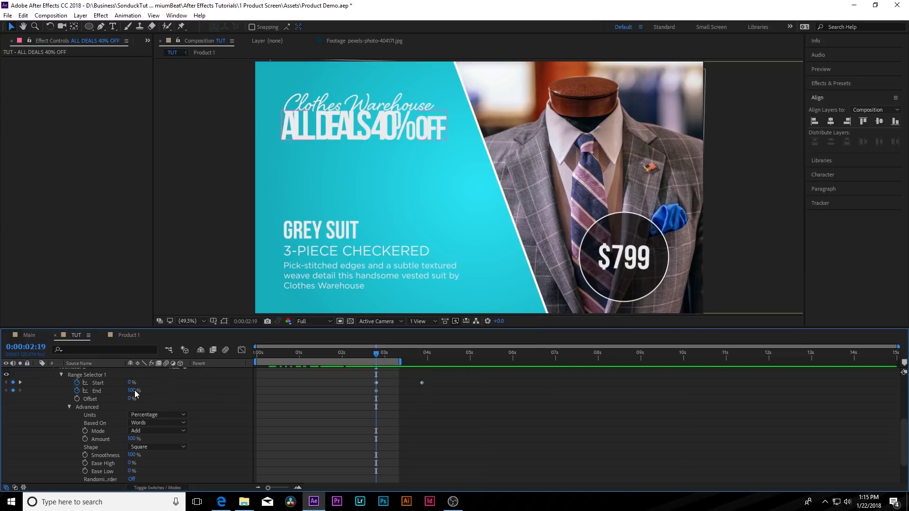
drag(132, 392, 81, 391)
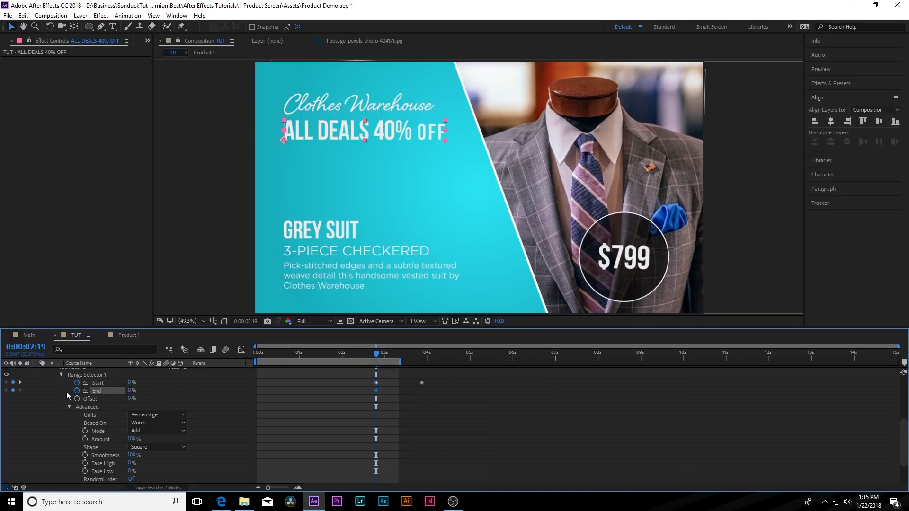
drag(378, 353, 426, 360)
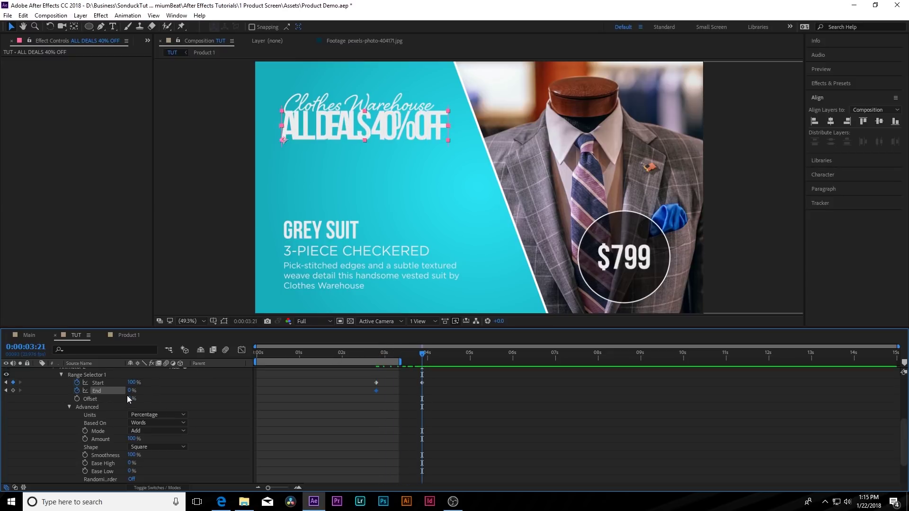
drag(135, 389, 302, 391)
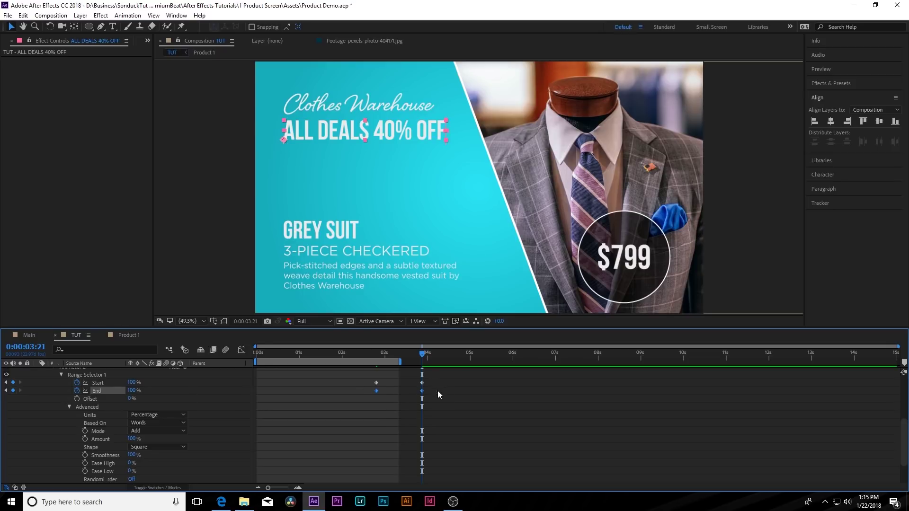
Shift the End keyframes to about 0:00:03:03 and 0:00:04:05, Easy Ease the final Start and End keyframes, and scrub through the text animation
drag(423, 390, 441, 389)
drag(347, 355, 445, 354)
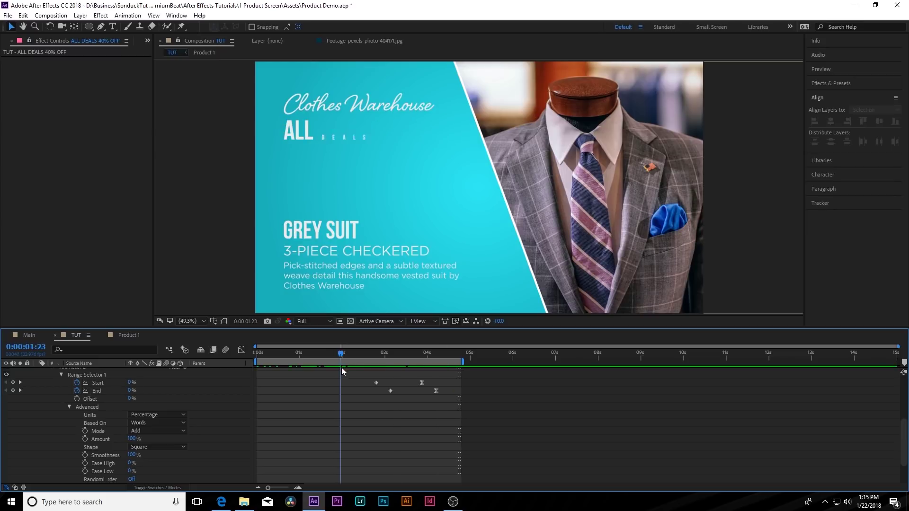
drag(342, 367, 442, 356)
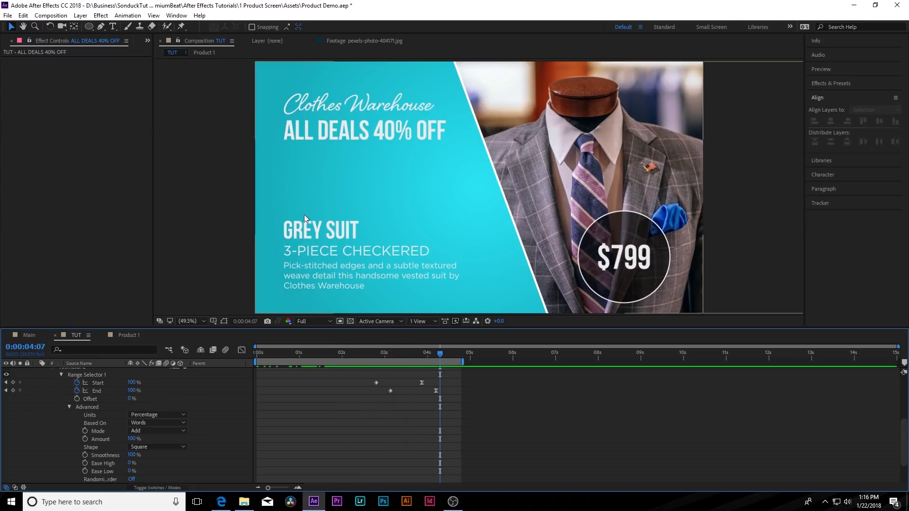
scroll(147, 387, up, 5)
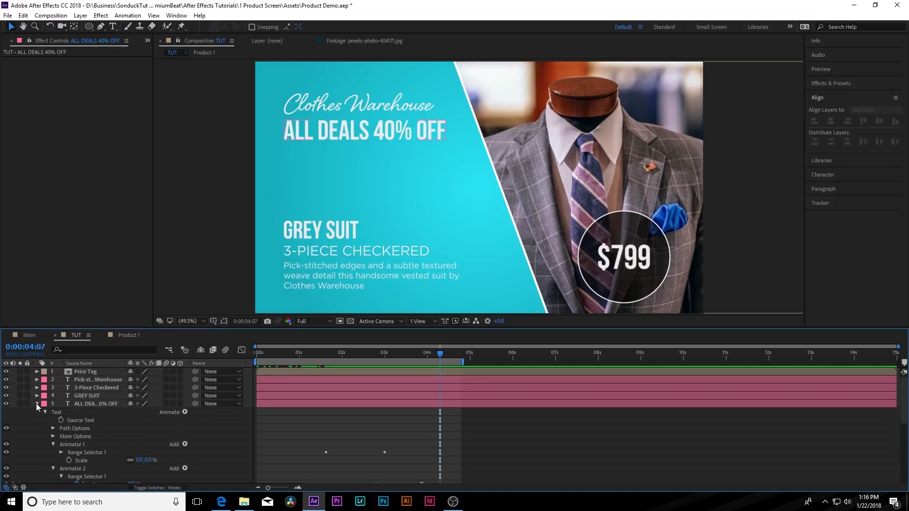
click(37, 403)
click(80, 405)
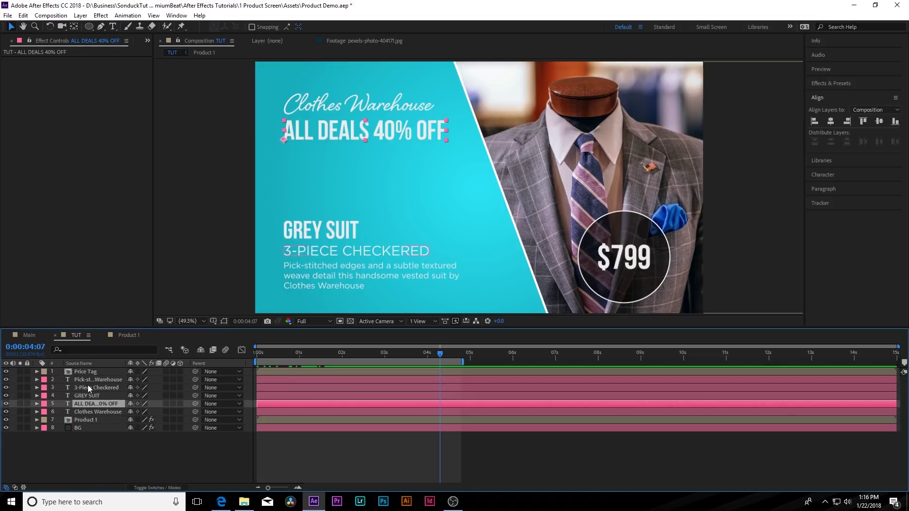
Add a Position text animator to the GREY SUIT layer at 0:00:03:02 and move the text off-screen to about -489, 0
click(87, 396)
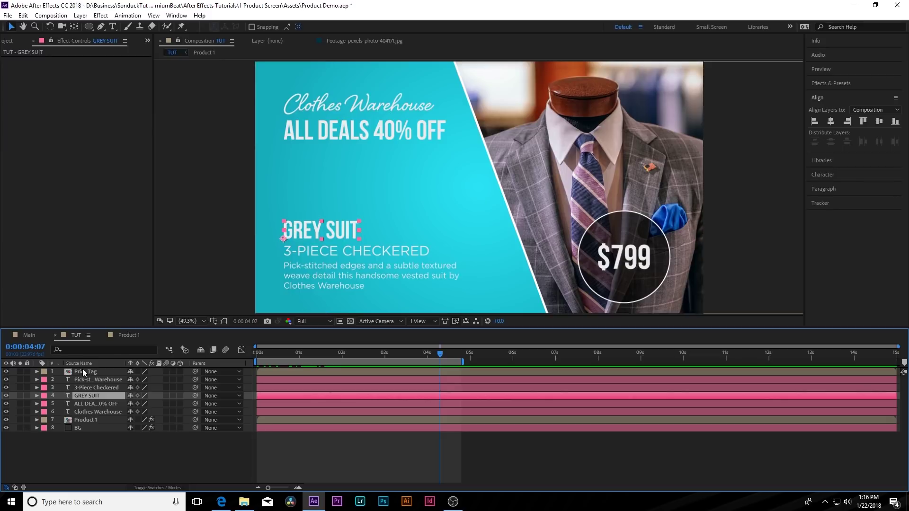
drag(433, 356, 407, 361)
click(37, 395)
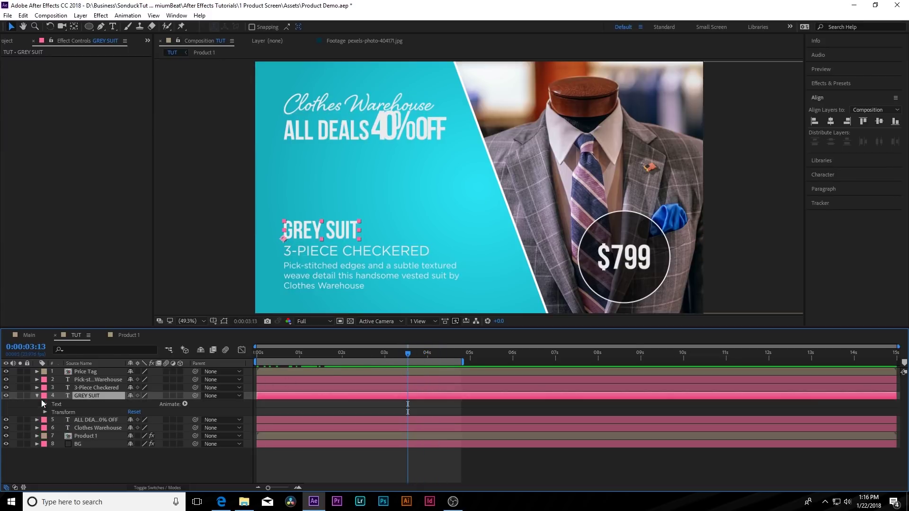
click(184, 404)
click(45, 404)
click(185, 404)
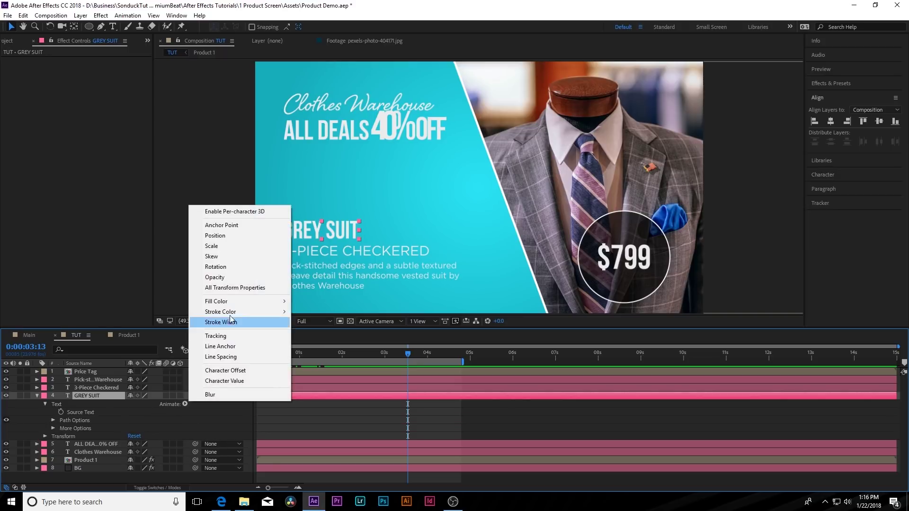
click(237, 232)
key(shift+Page_Up)
key(Page_Up)
drag(134, 451, 48, 451)
drag(138, 452, 38, 453)
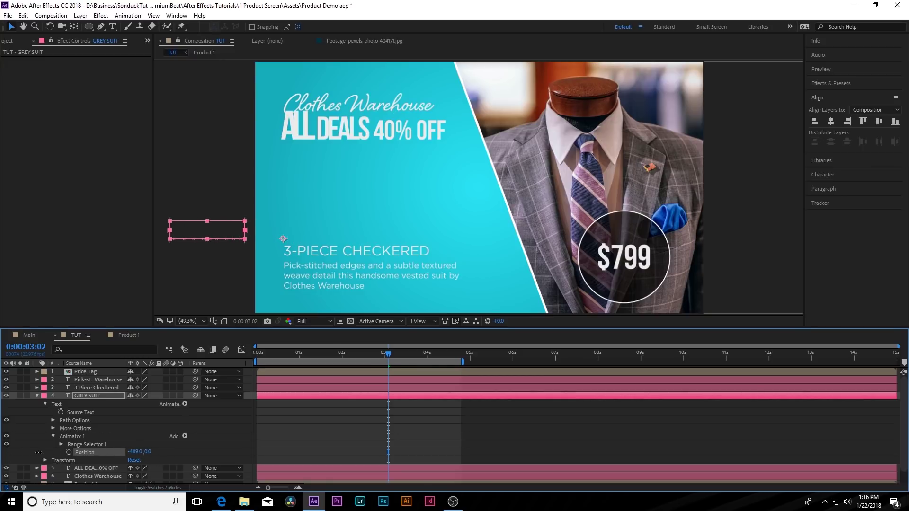
Keyframe the GREY SUIT Range Selector Start from 7% at 0:00:03:02 to 100% at about 0:00:04:00 and ease the end keyframe
click(60, 445)
drag(131, 452, 161, 459)
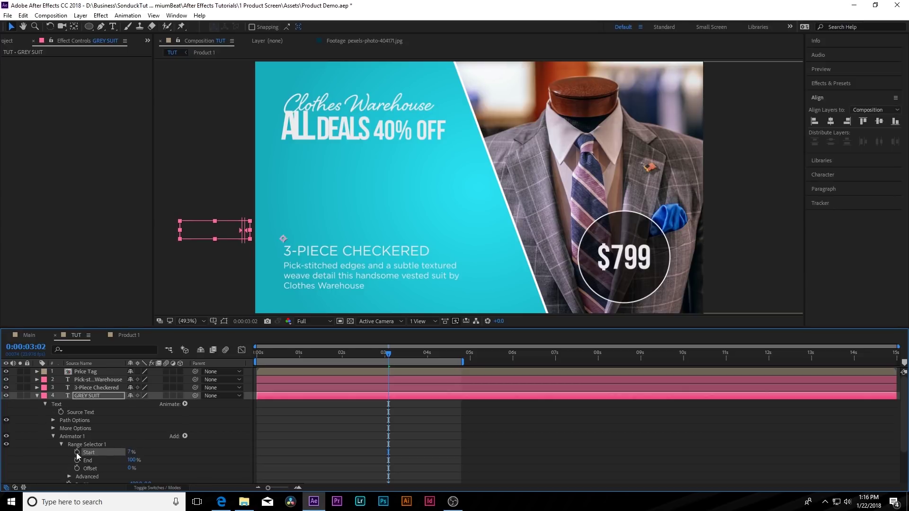
drag(388, 353, 426, 354)
drag(132, 455, 176, 456)
drag(441, 445, 414, 466)
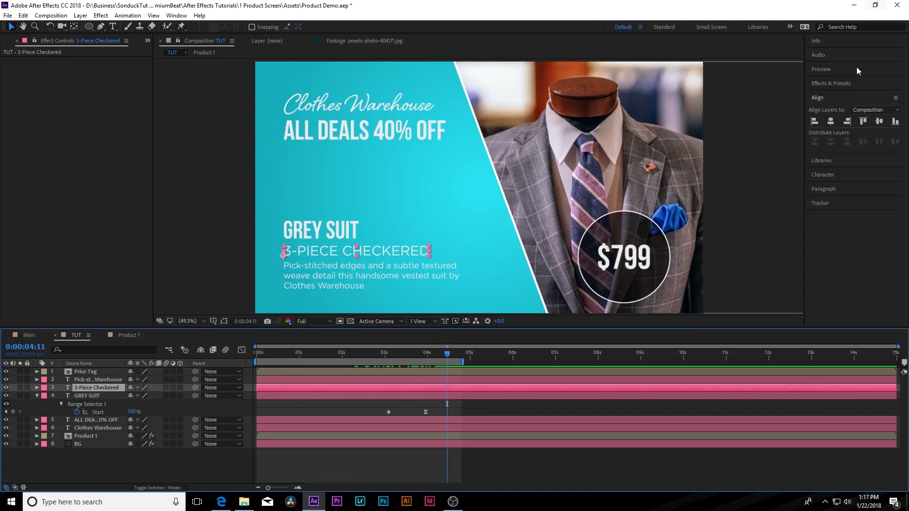
Apply the Decoder Fade In text animation preset to the 3-Piece Checkered layer
click(854, 84)
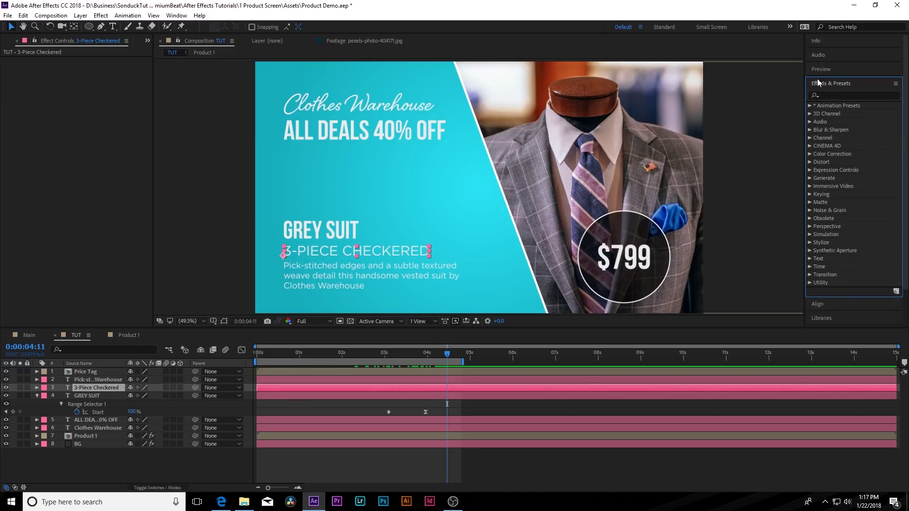
click(810, 106)
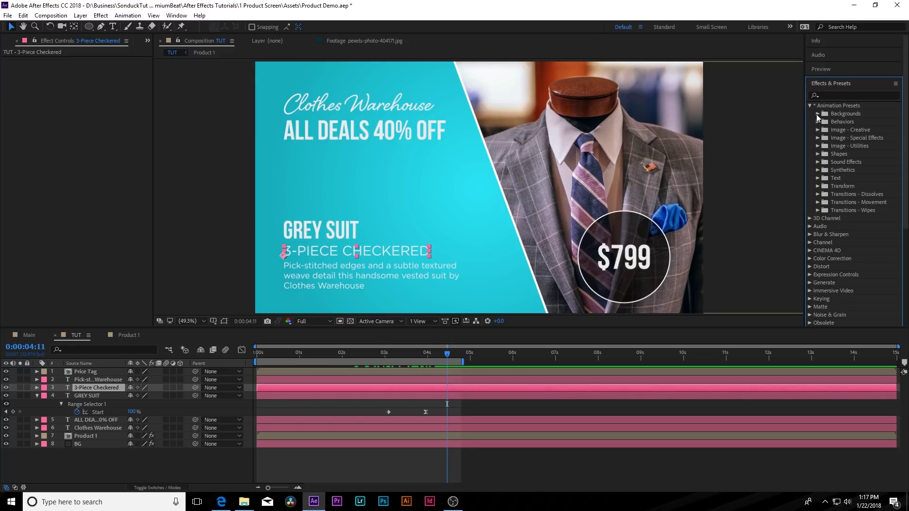
click(816, 178)
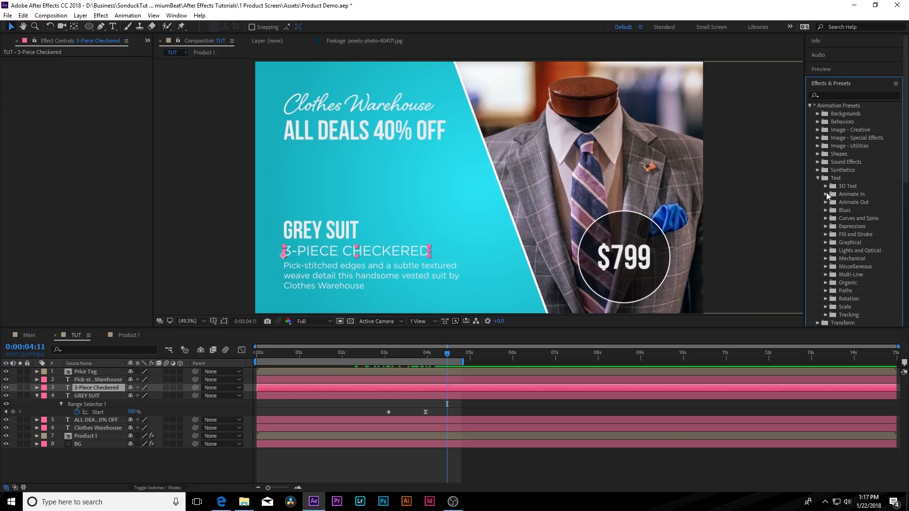
click(826, 194)
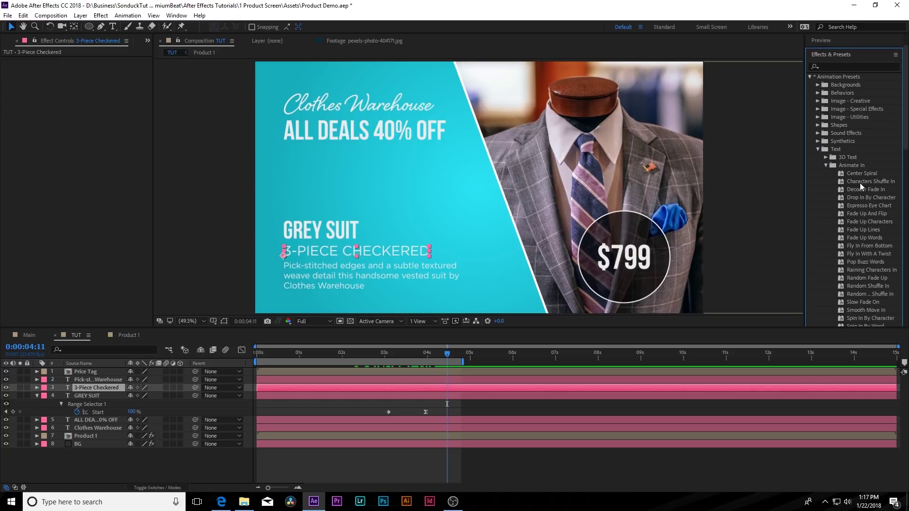
drag(862, 188, 564, 217)
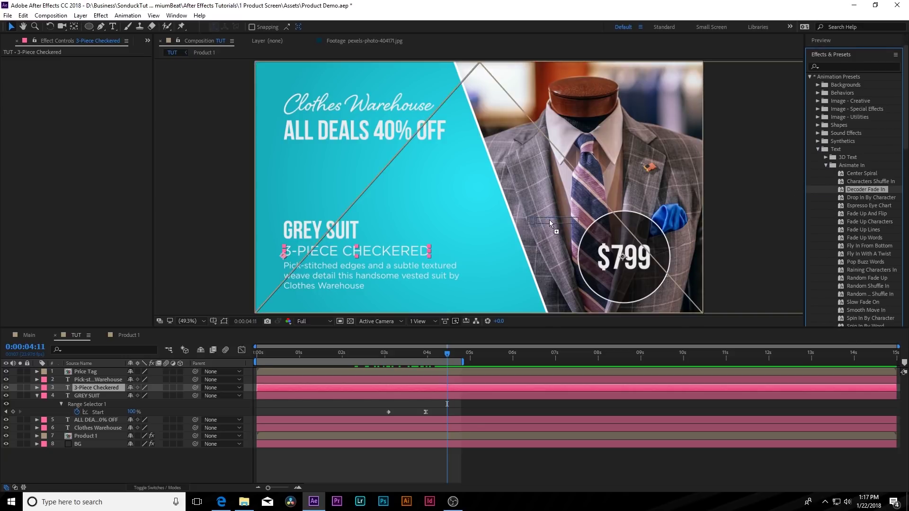
drag(273, 251, 100, 389)
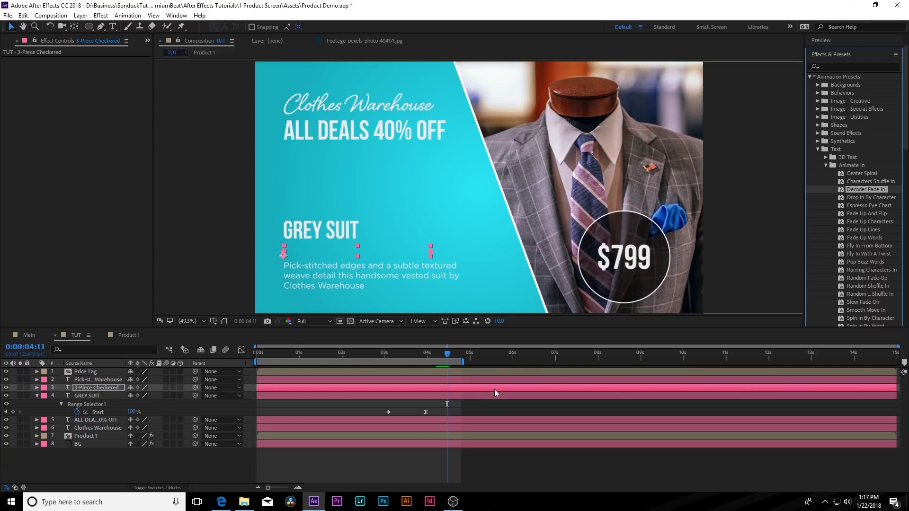
Move the 3-Piece Checkered Start keyframes to about 0:00:03:22 and 0:00:04:22 and preview the decoder reveal
drag(595, 404, 424, 404)
click(421, 391)
drag(405, 351, 484, 359)
key(space)
drag(477, 403, 468, 407)
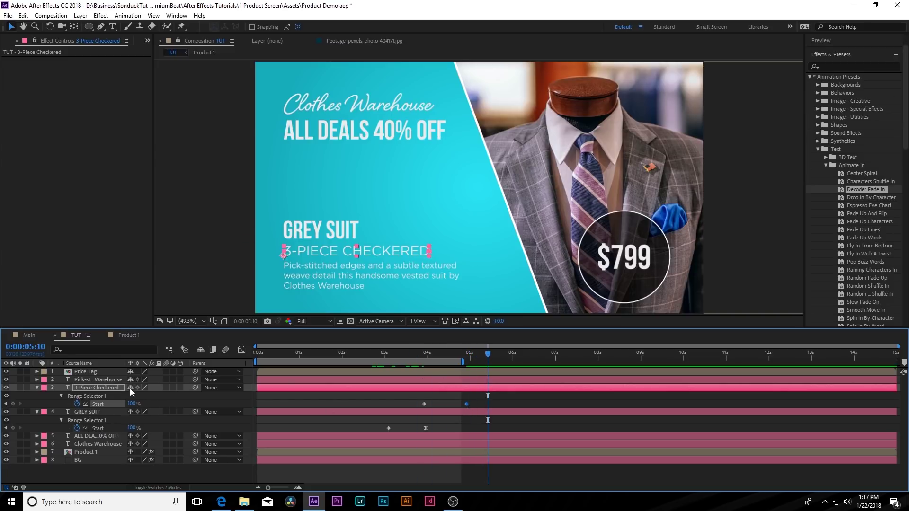
Apply the Slow Fade On preset to the Pick-stitched description text, shift its Offset keyframes earlier and scrub through the whole animation
click(113, 381)
scroll(858, 285, down, 2)
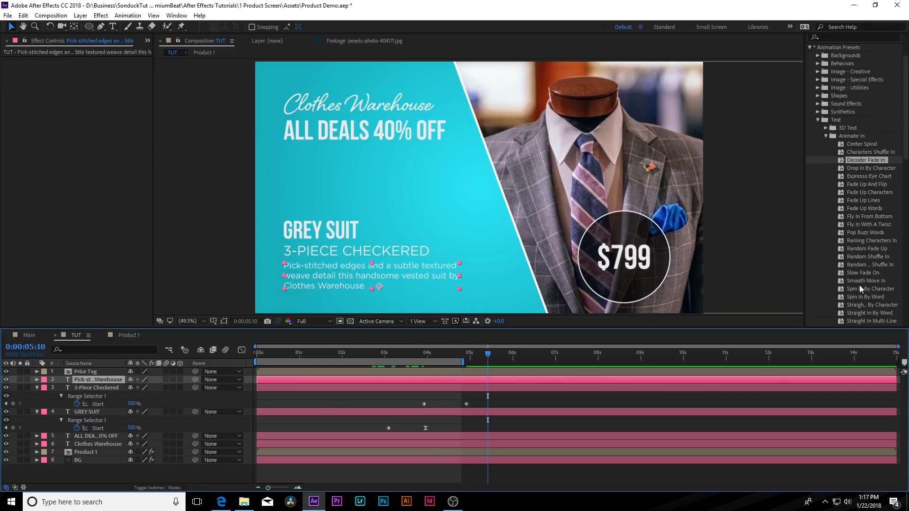
drag(856, 243, 76, 384)
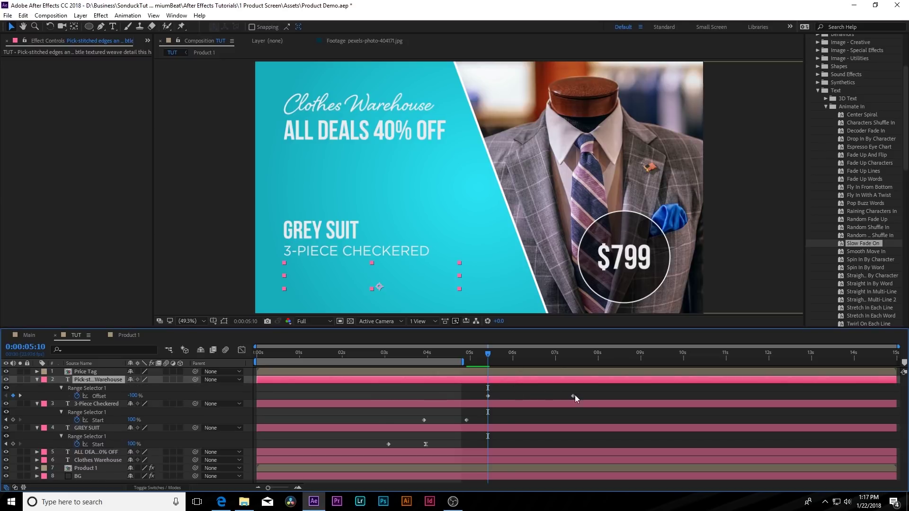
drag(574, 395, 439, 407)
click(423, 355)
drag(424, 356, 493, 363)
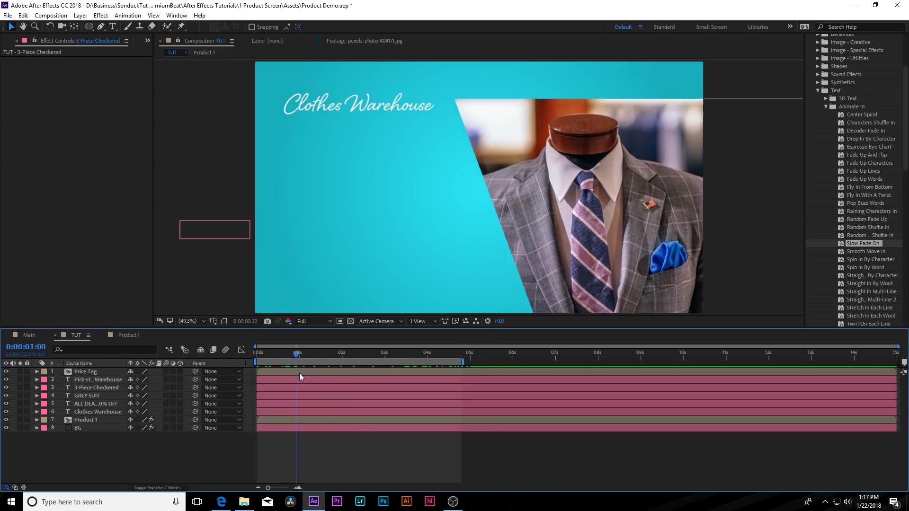
drag(299, 376, 453, 368)
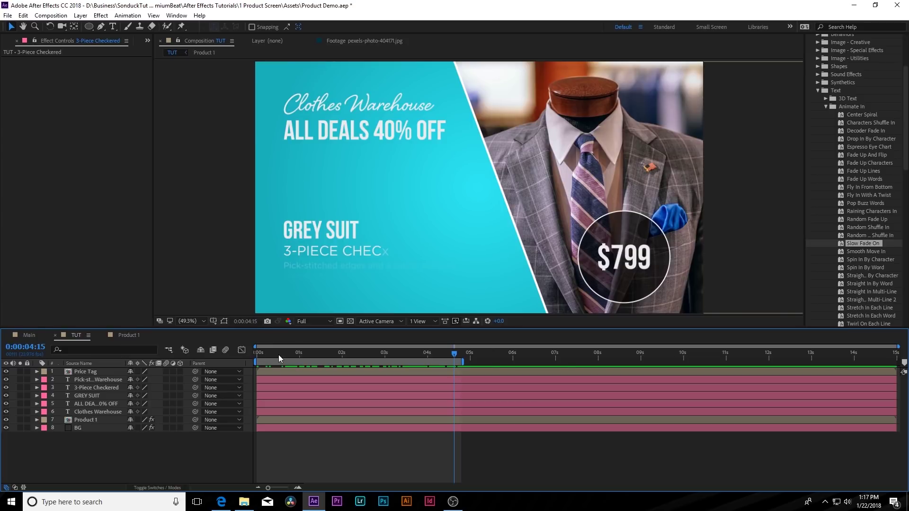
Return to 0:00:00:00 and center the Clothes Warehouse text layer's anchor point in its content
drag(279, 354, 246, 358)
click(306, 107)
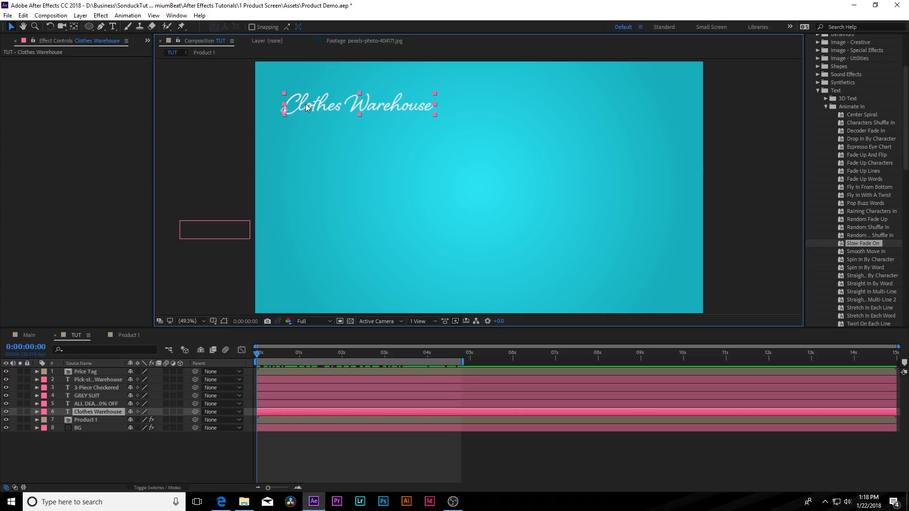
click(51, 179)
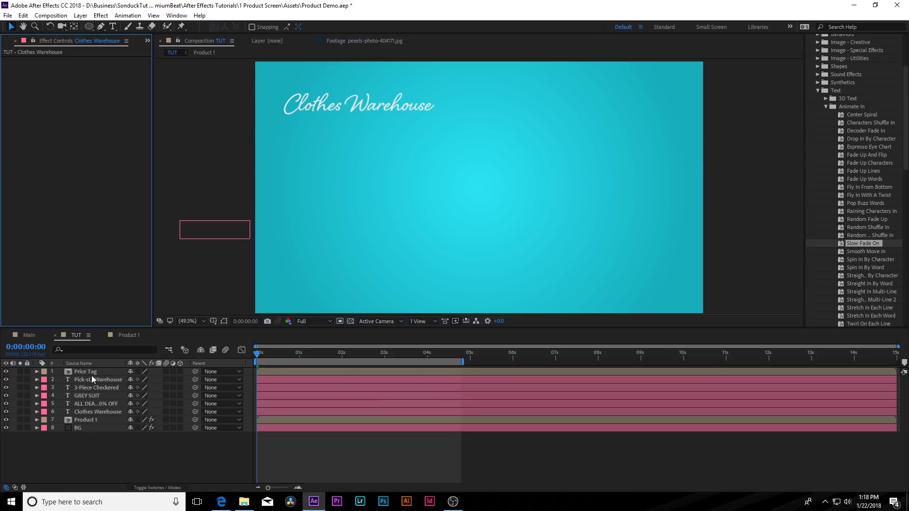
click(308, 106)
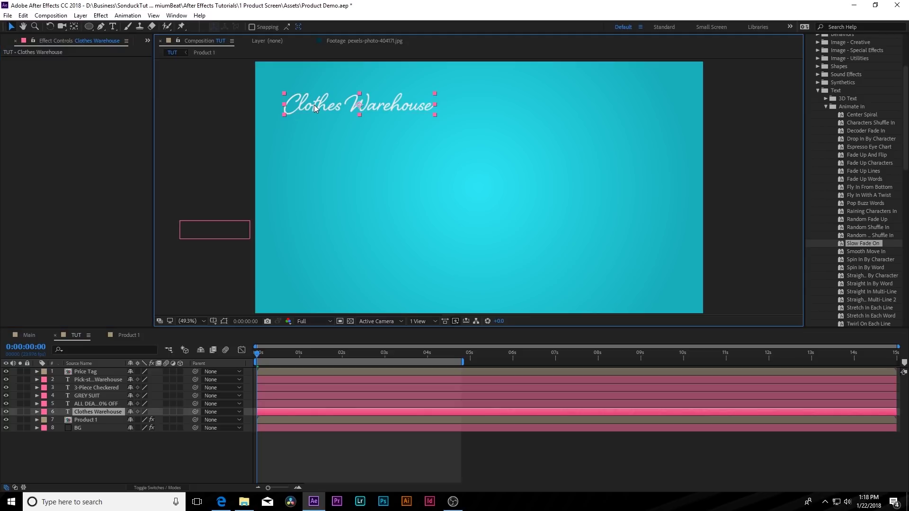
click(78, 16)
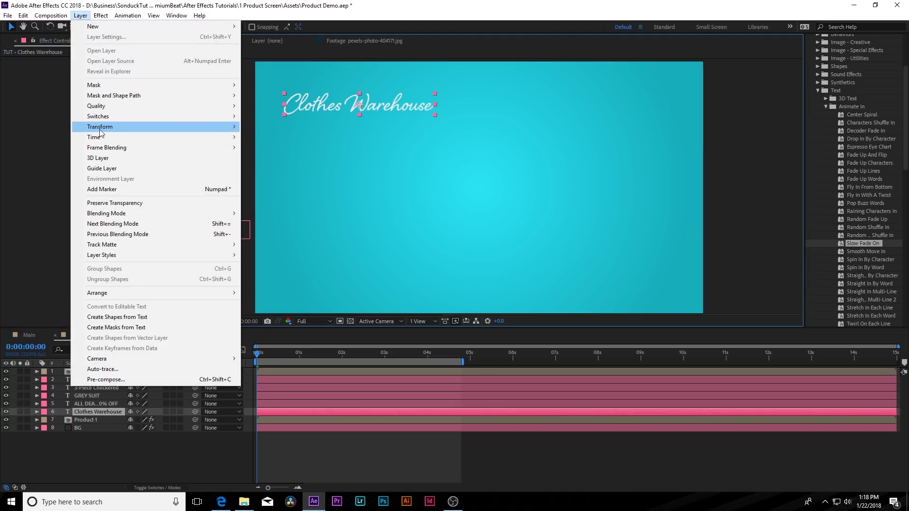
mouse_move(100, 128)
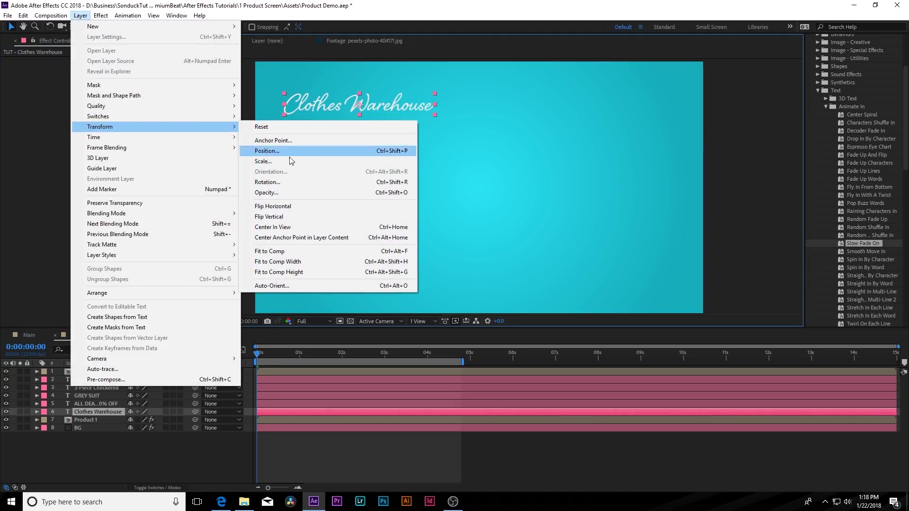
click(304, 237)
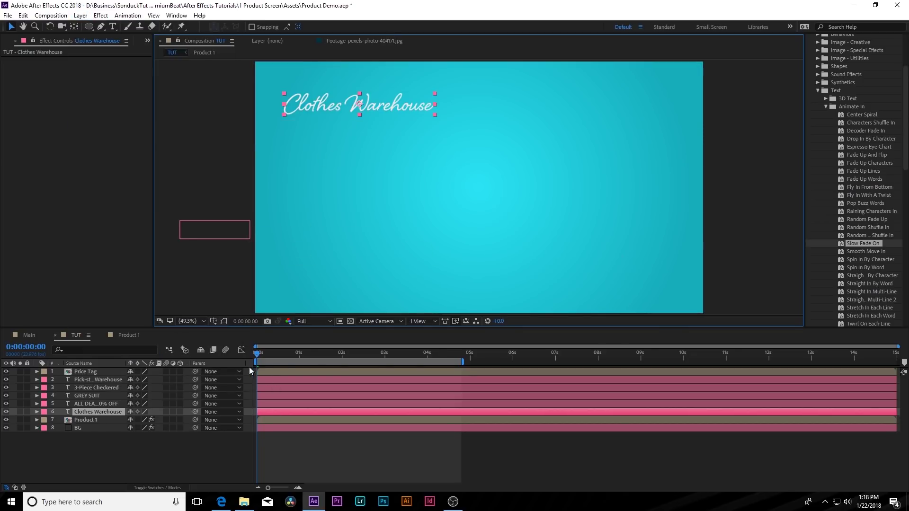
Keyframe the Clothes Warehouse Scale from 0% at 0:00:00:00 to 100% at about 0:00:01:04, ease the keyframes and preview the animation
key(s)
click(60, 419)
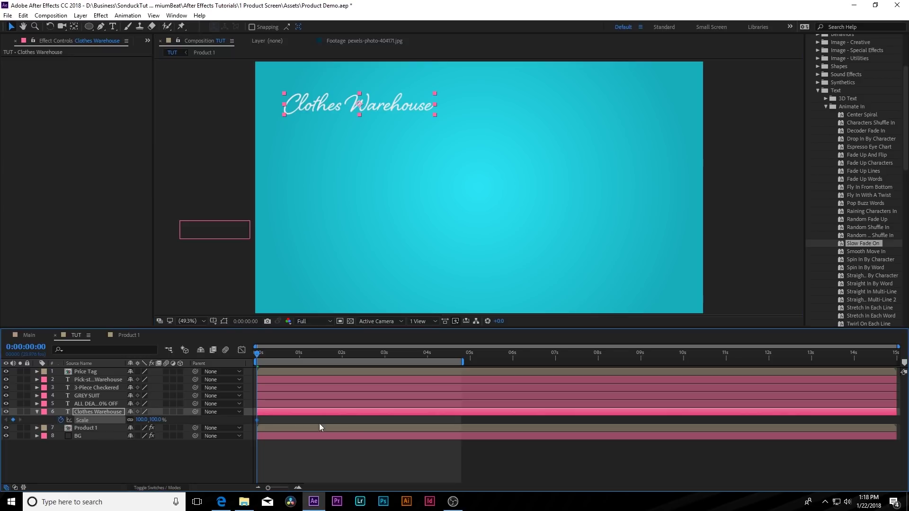
drag(293, 420, 307, 419)
click(141, 420)
text(0)
drag(332, 418, 214, 428)
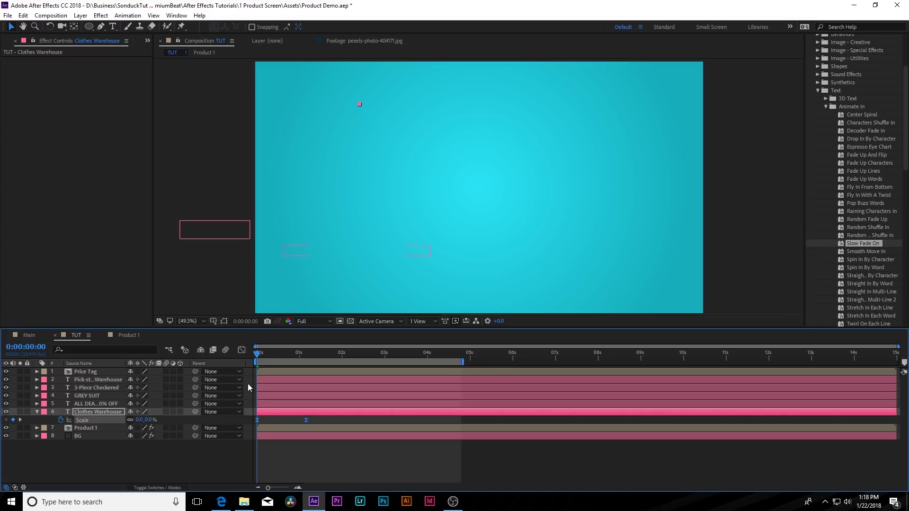
drag(270, 363, 477, 372)
click(485, 354)
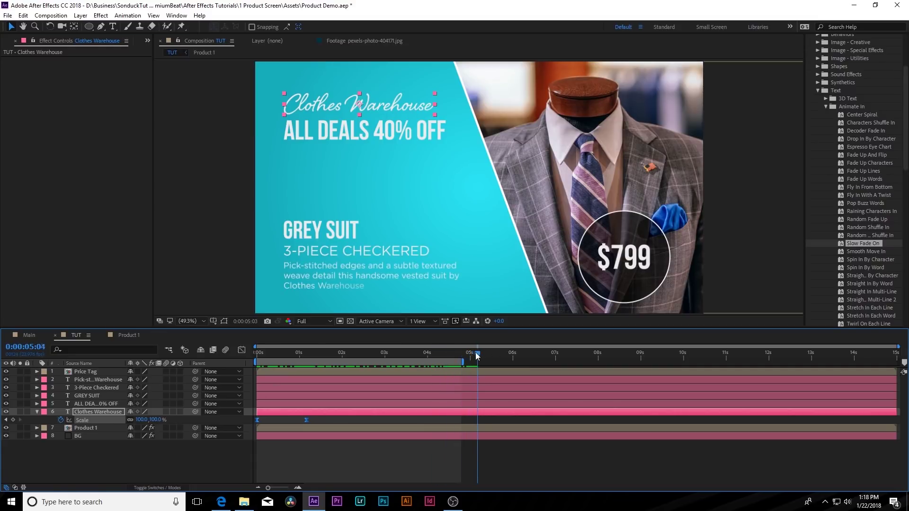
key(space)
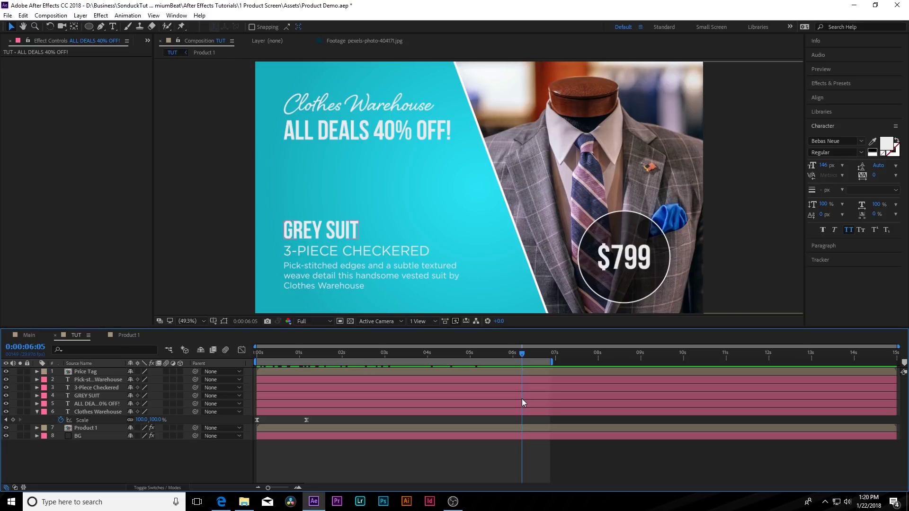
Inspect the suit photo inside the Product 1 precomposition and return to the TUT composition
double_click(94, 427)
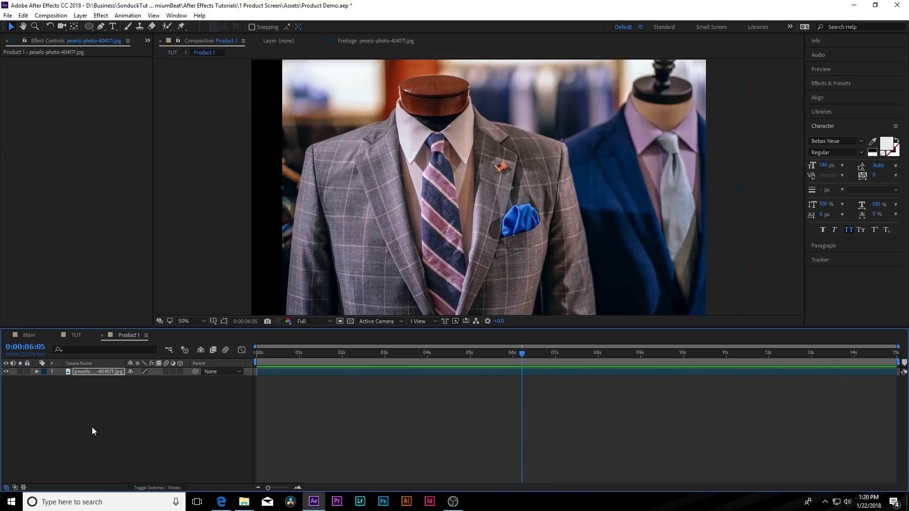
click(200, 405)
drag(437, 352, 535, 352)
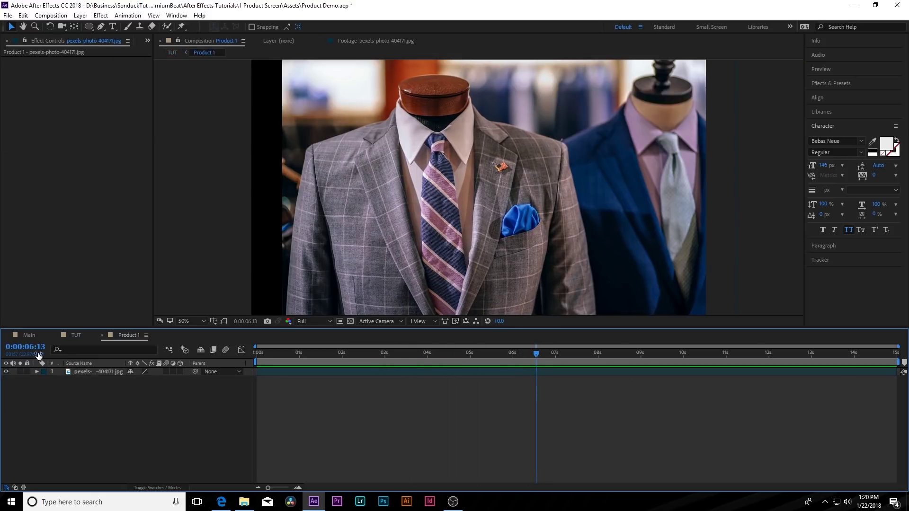
click(75, 335)
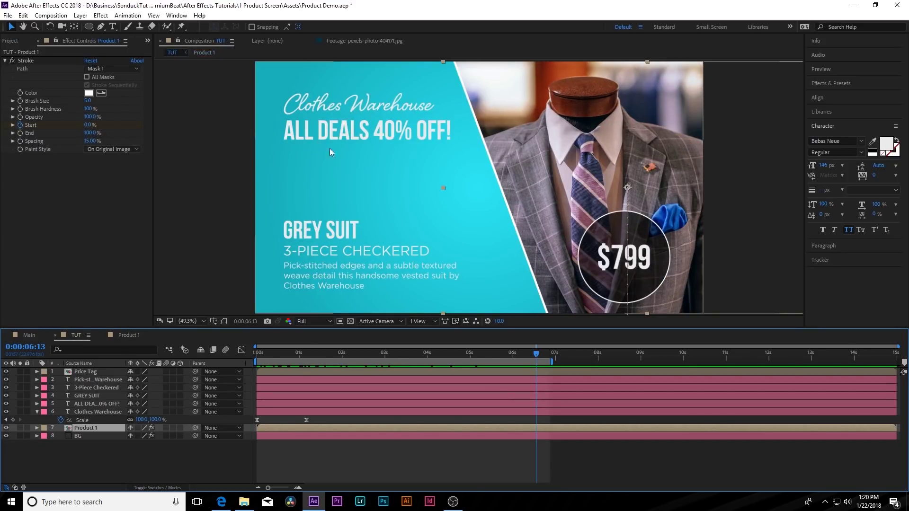
Enable motion blur for all layers and for the TUT composition
click(179, 387)
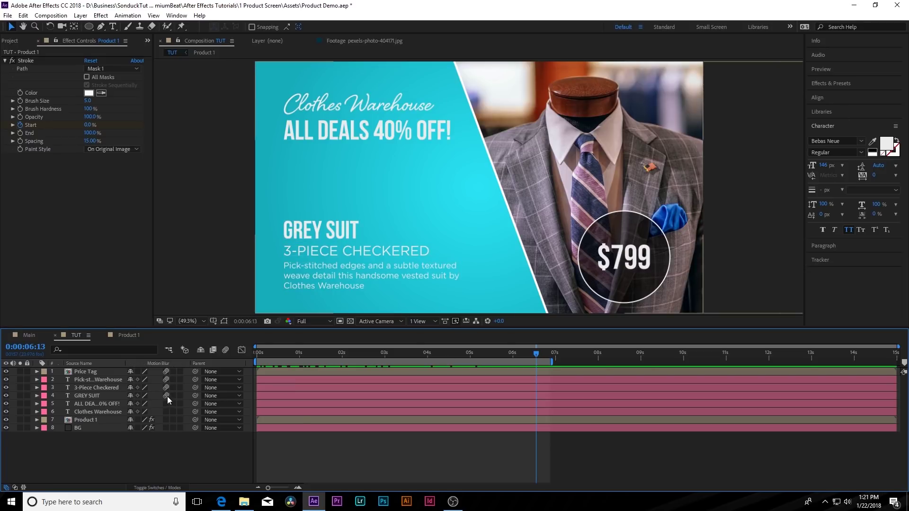
click(225, 350)
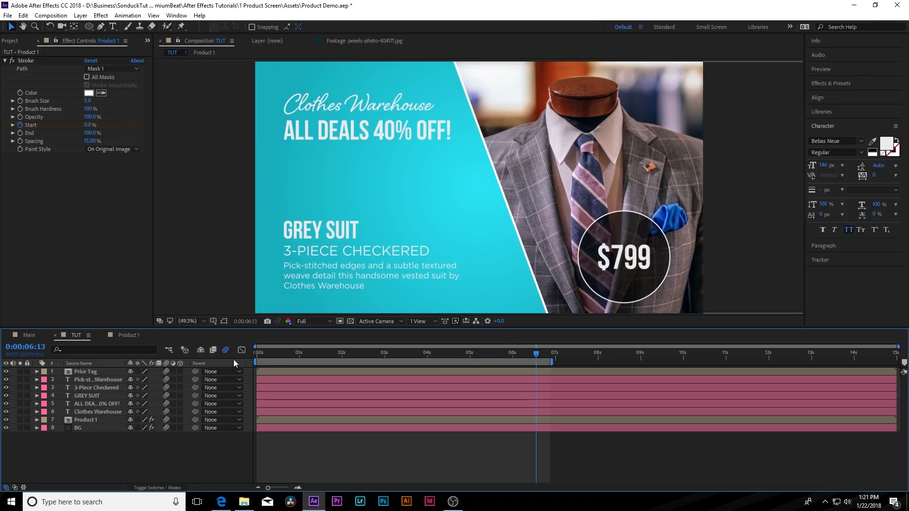
Render the TUT composition and play the exported TUT video in Movies & TV
click(50, 15)
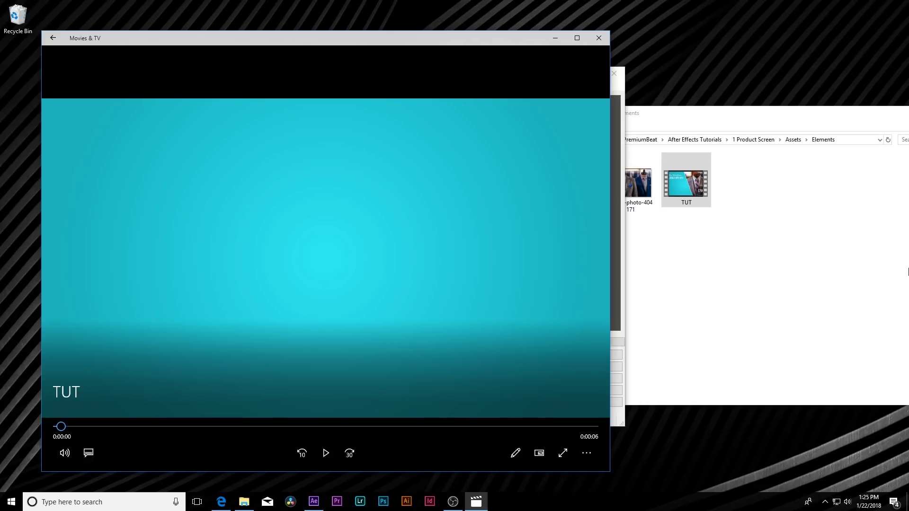
click(320, 460)
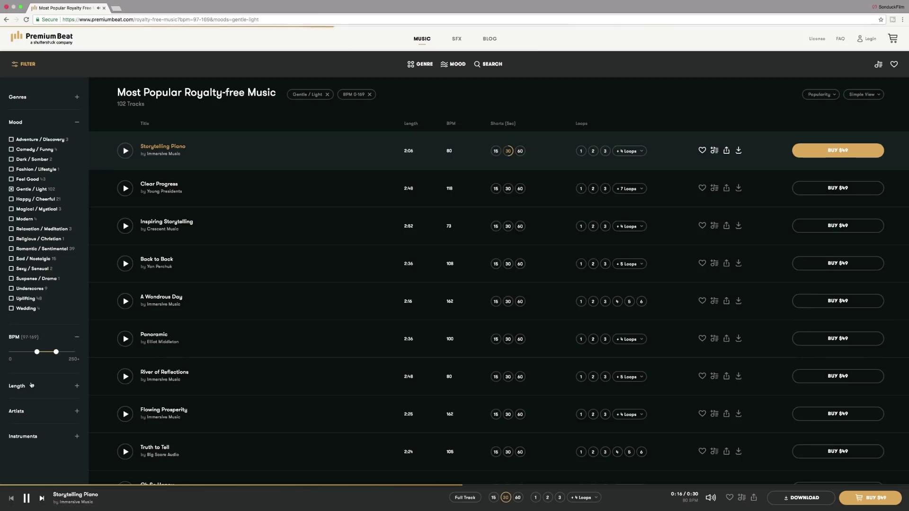
On the PremiumBeat music page, expand the Length, Artists and Instruments filters and browse the Dark / Somber mood
click(31, 385)
click(57, 335)
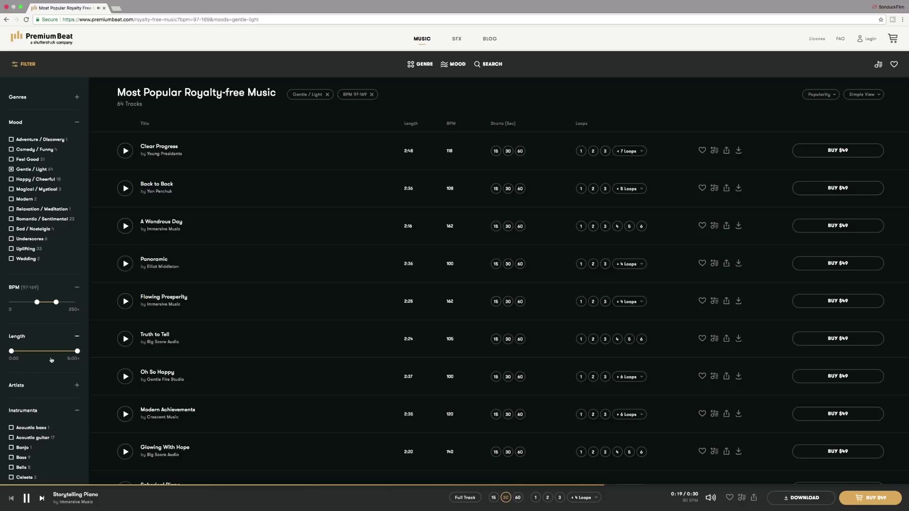
click(44, 387)
scroll(48, 389, down, 2)
scroll(48, 390, down, 2)
click(453, 64)
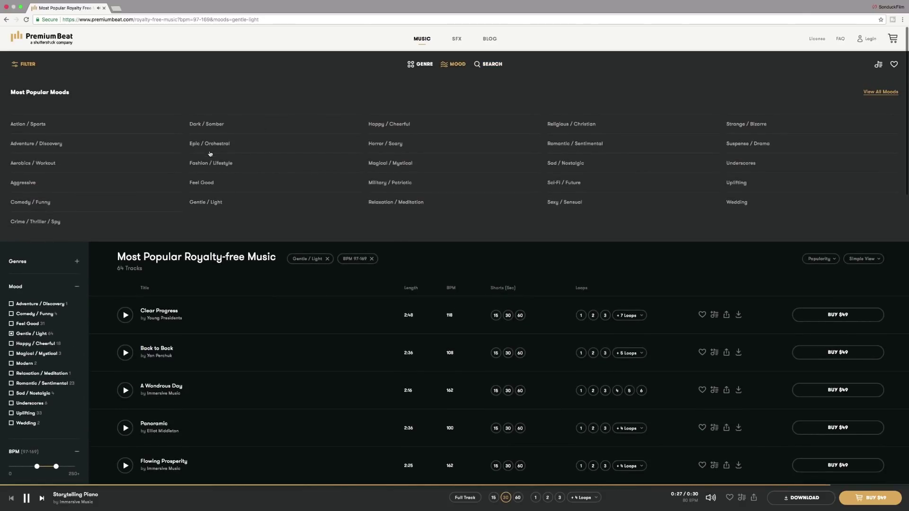
click(206, 126)
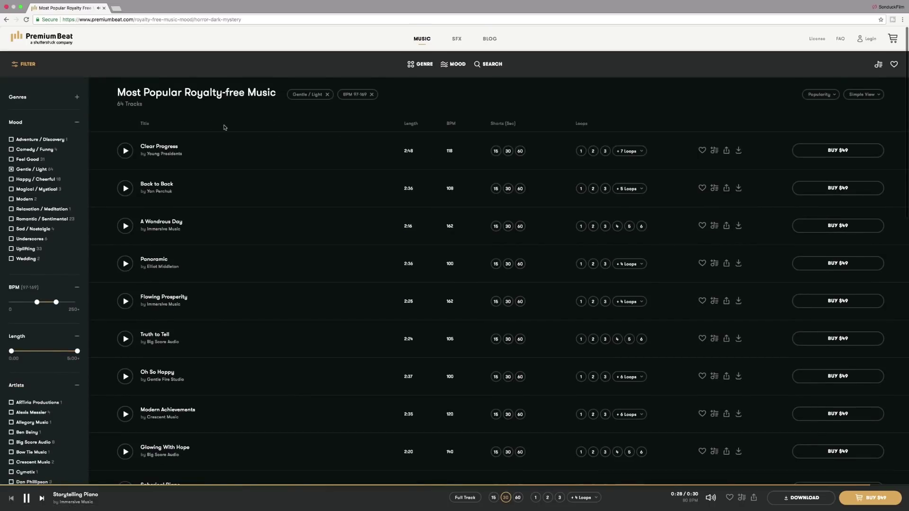